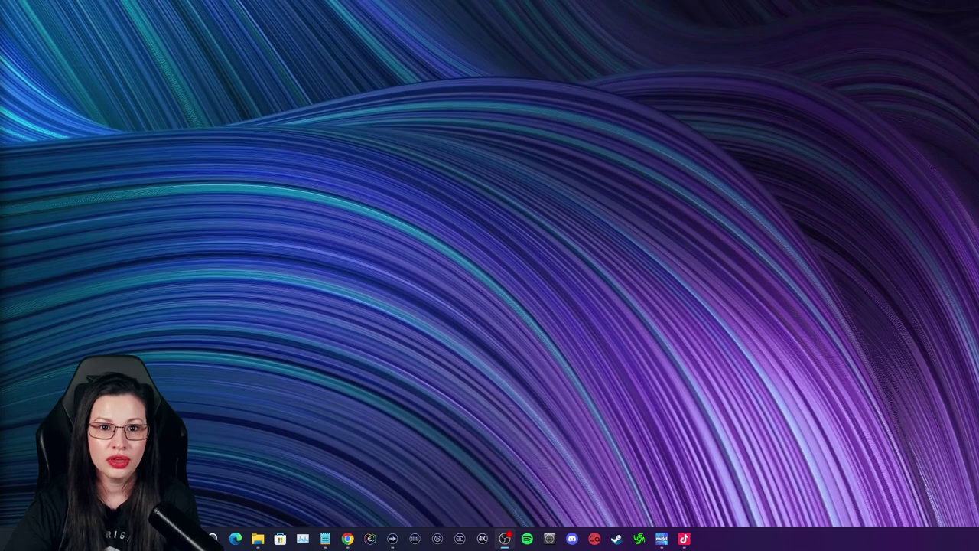
Step: Switch to Meld Studio and examine the general preferences, including the canvas resolution choices, streaming fields, video bitrate choices and recording settings
left_click(660, 539)
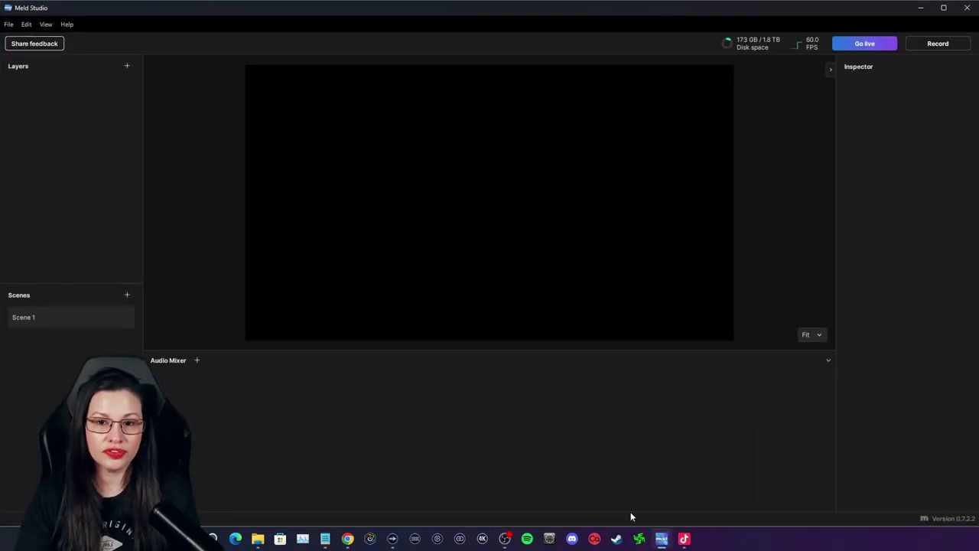
left_click(8, 24)
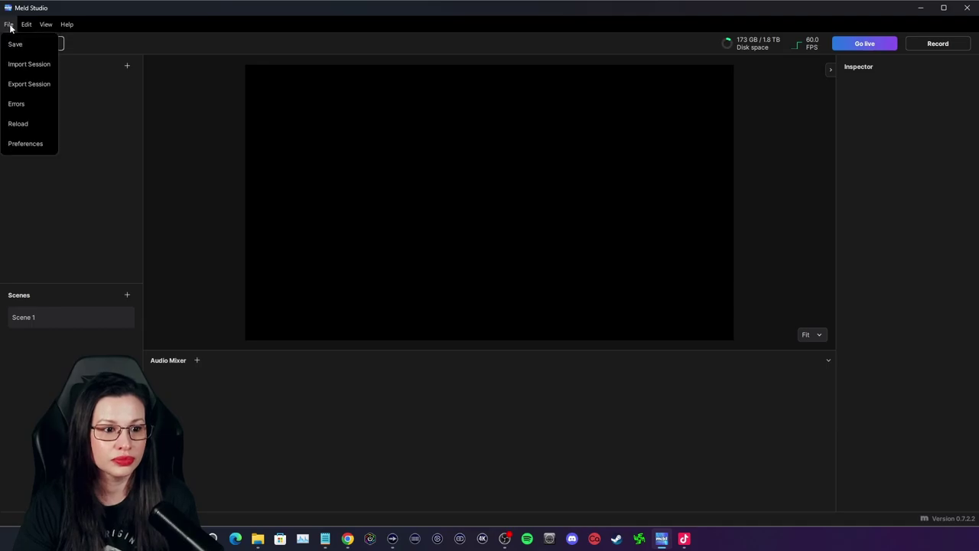
left_click(32, 145)
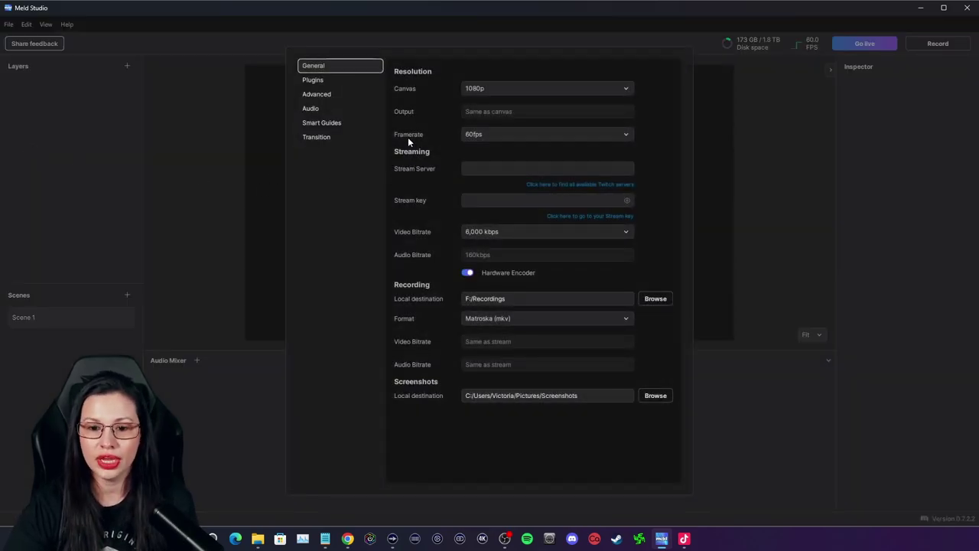
left_click(500, 90)
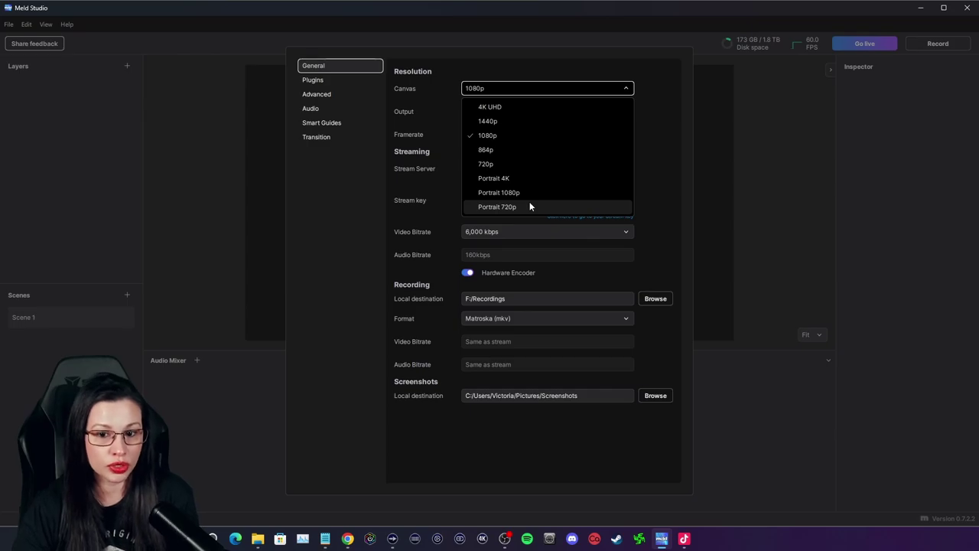
left_click(413, 203)
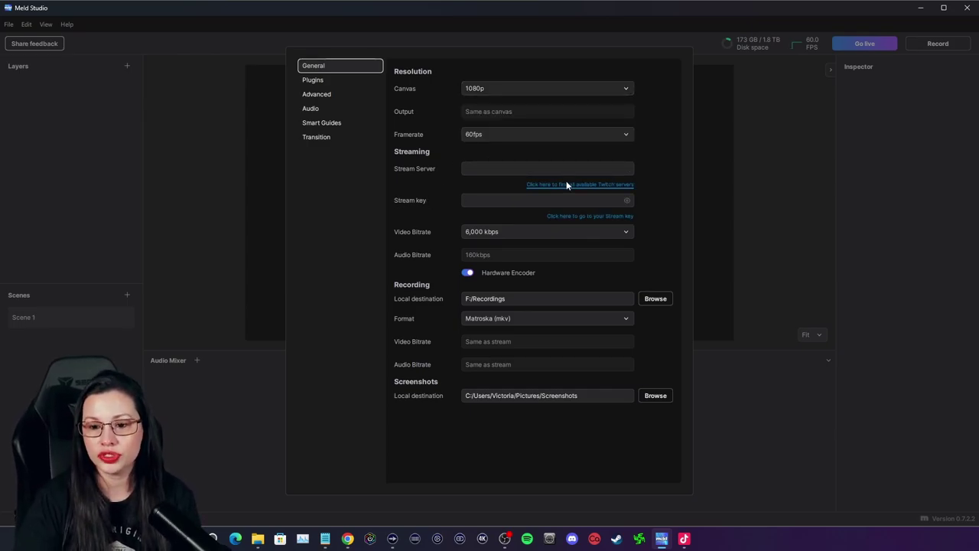
left_click(527, 170)
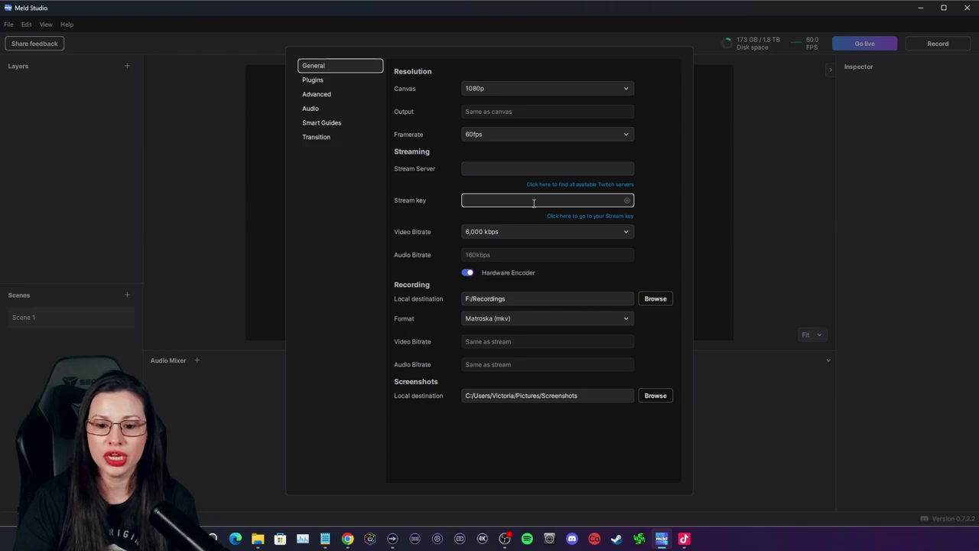
left_click(507, 234)
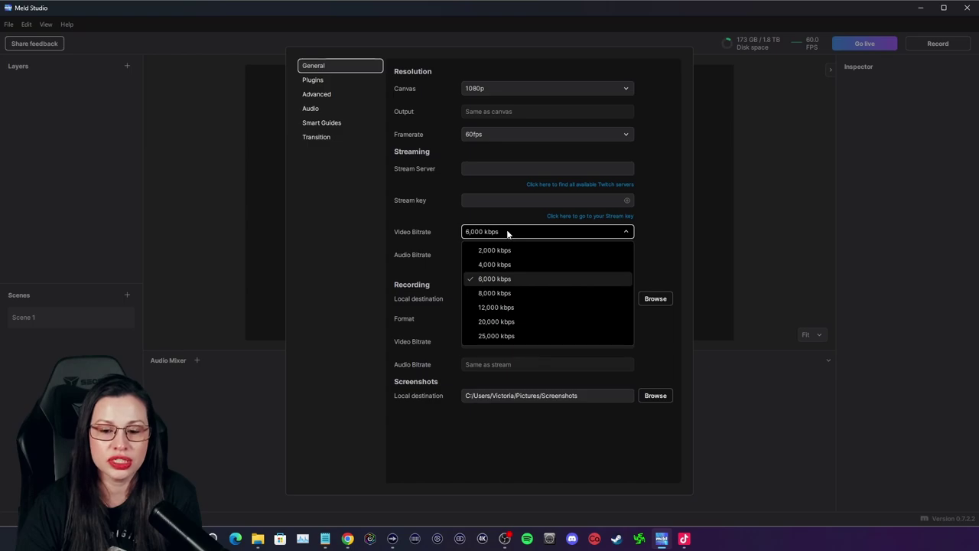
left_click(507, 233)
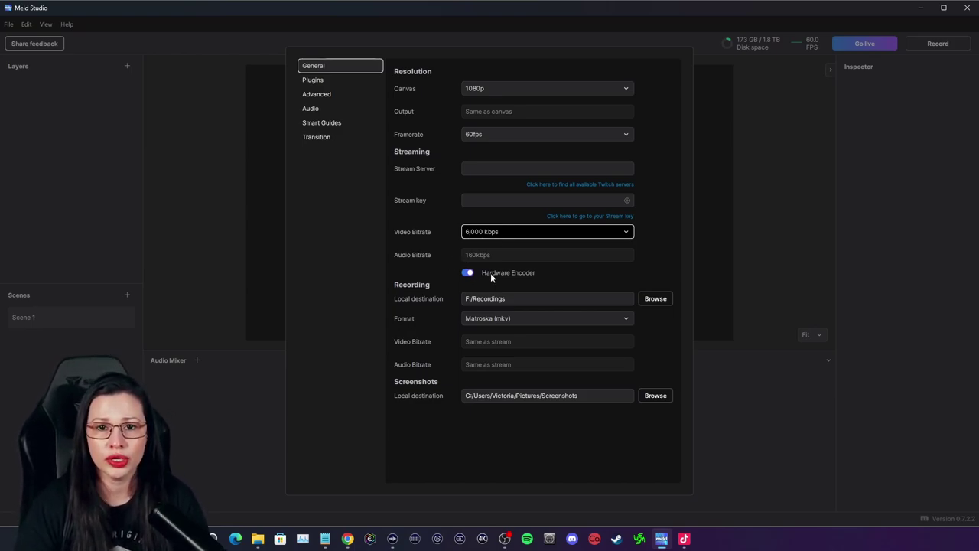
left_click(465, 300)
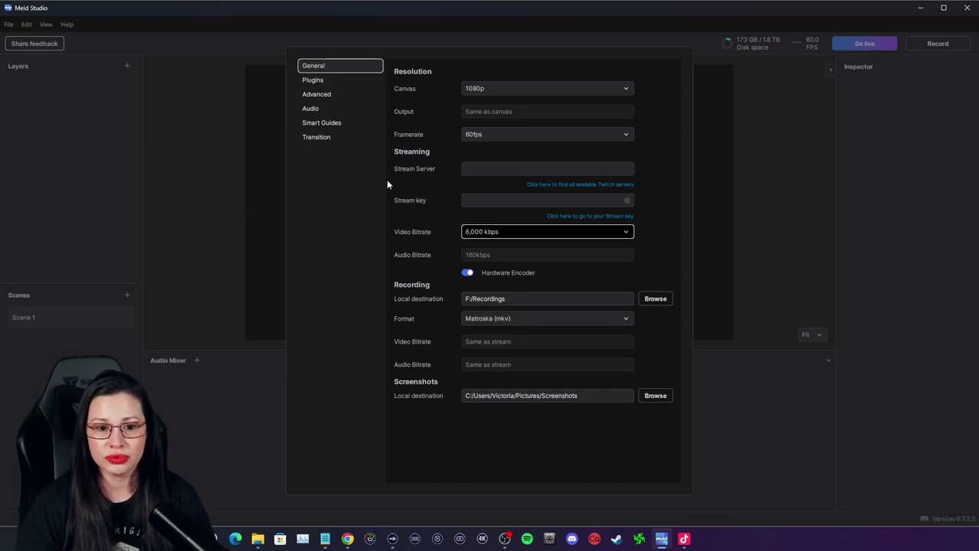
Step: Review the Plugins, Advanced, Audio, Smart Guides and Transition preferences, including the available transition types, and close the preferences
left_click(325, 81)
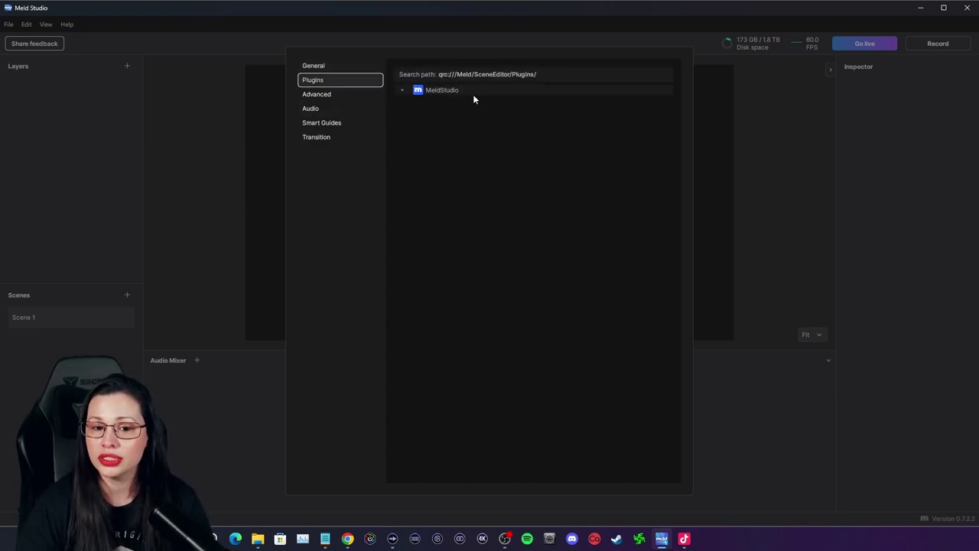
left_click(336, 95)
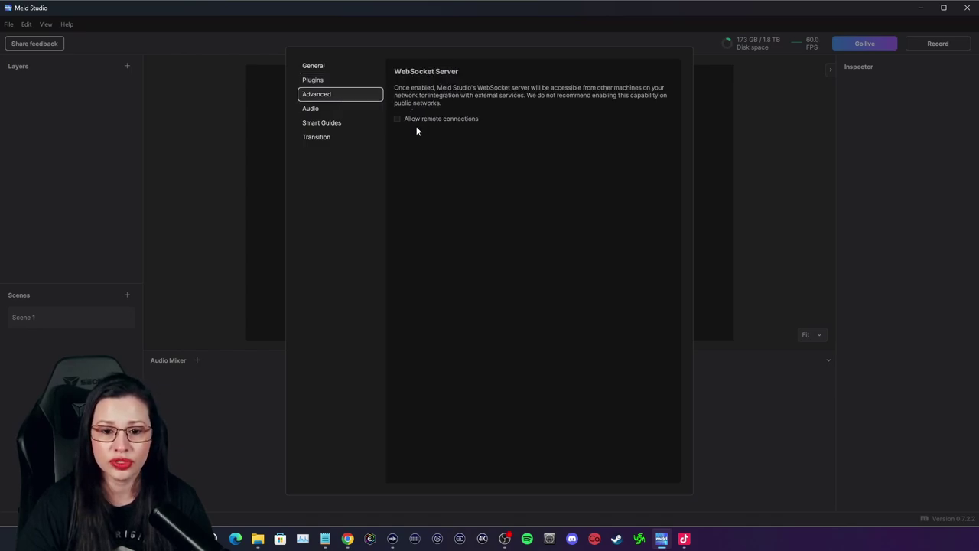
left_click(331, 111)
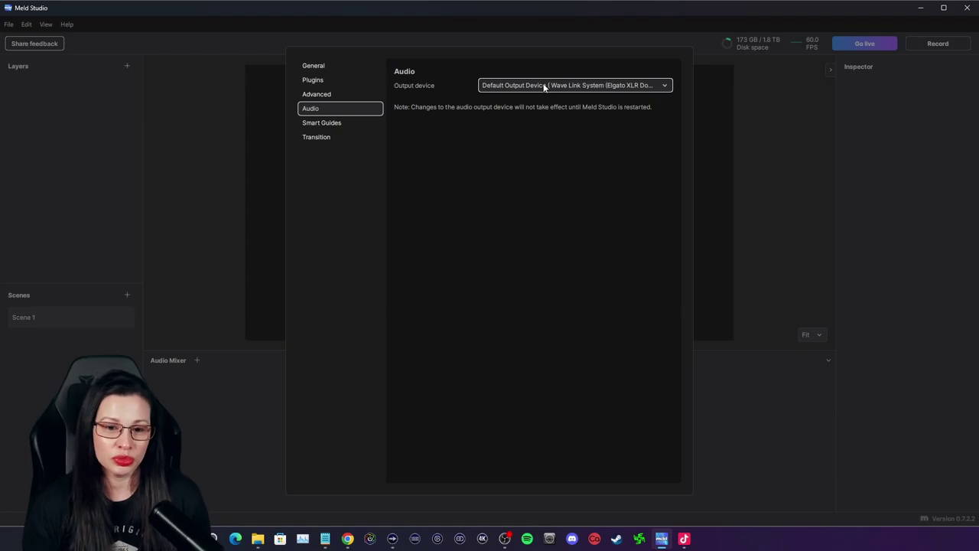
left_click(336, 123)
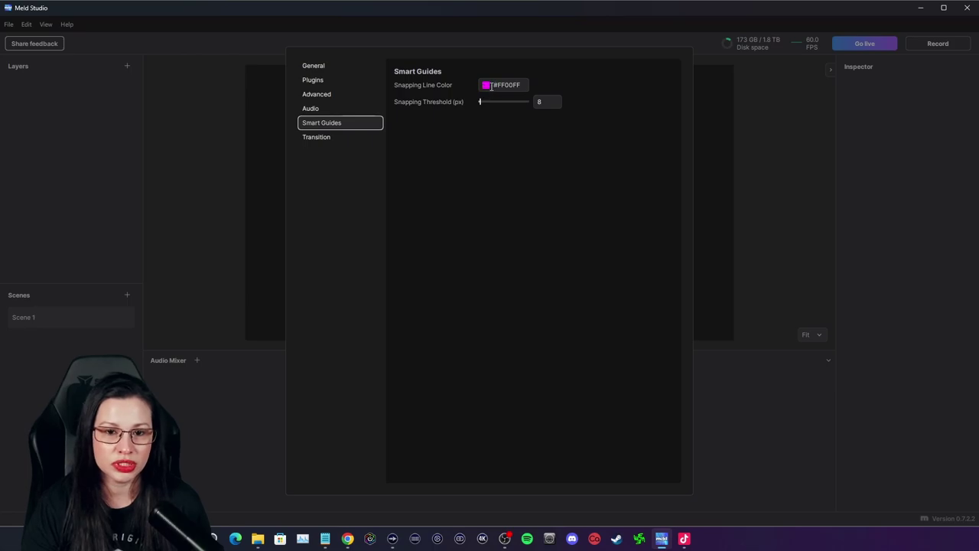
left_click(333, 138)
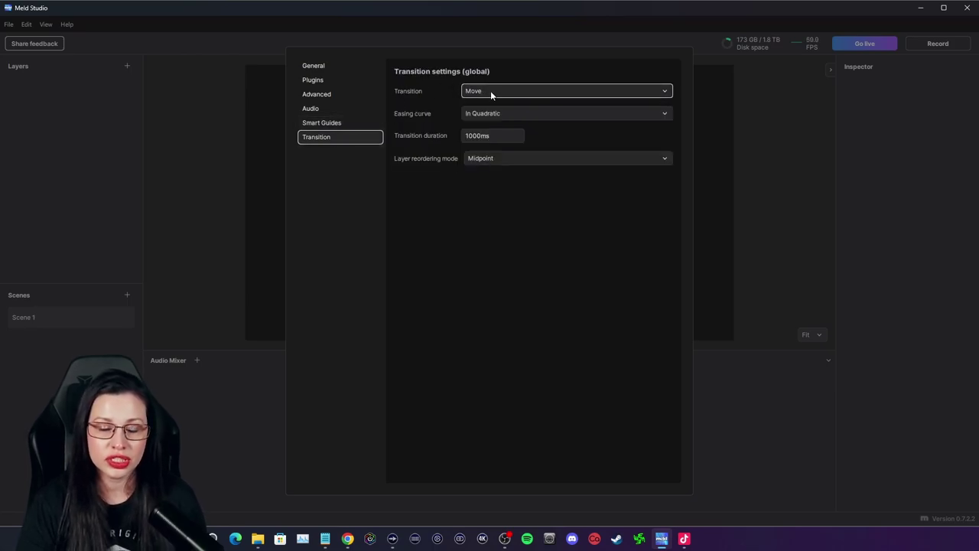
left_click(519, 91)
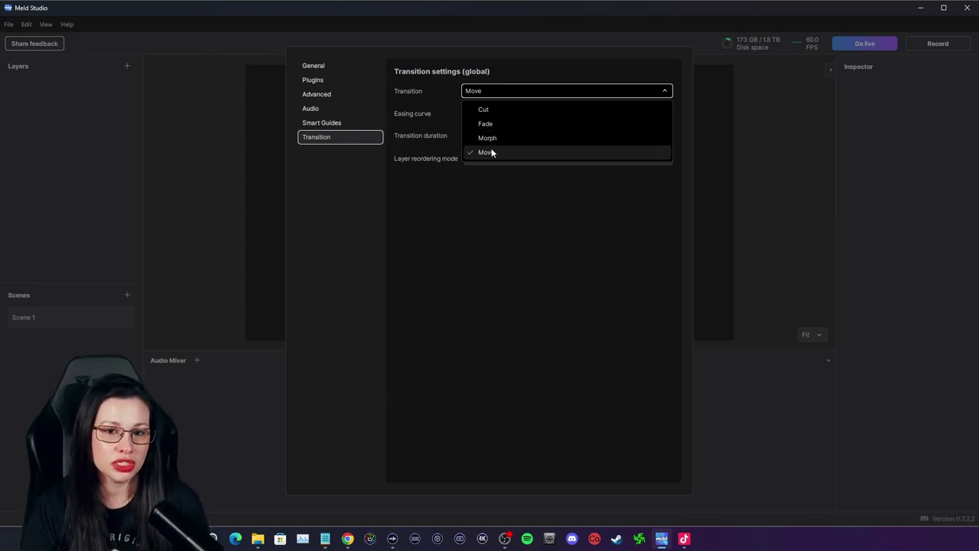
left_click(460, 249)
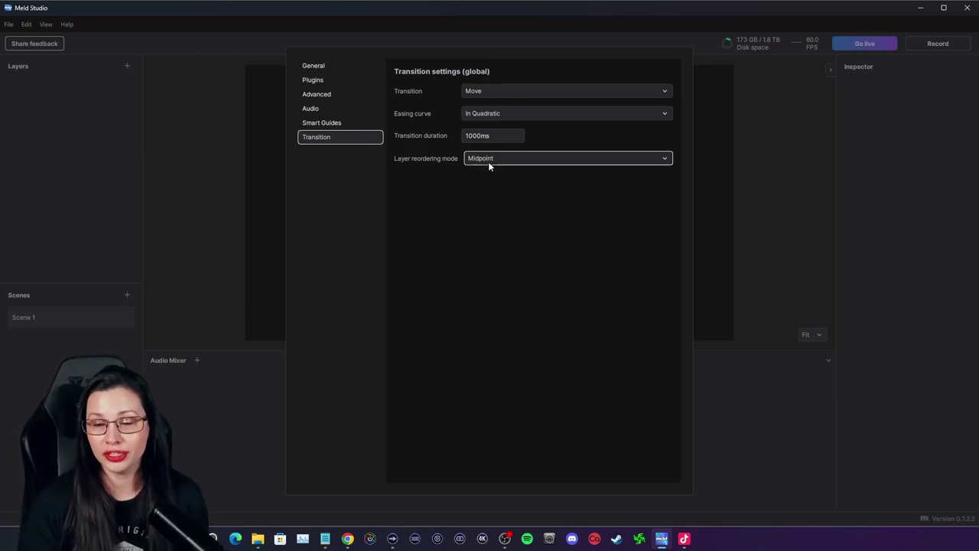
left_click(771, 267)
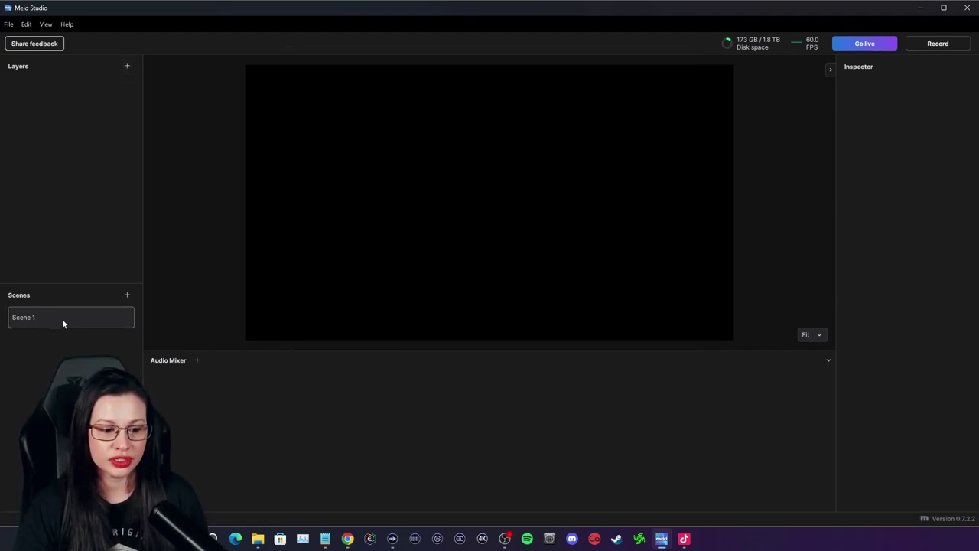
Step: Rename the first scene as Starting
double_click(34, 316)
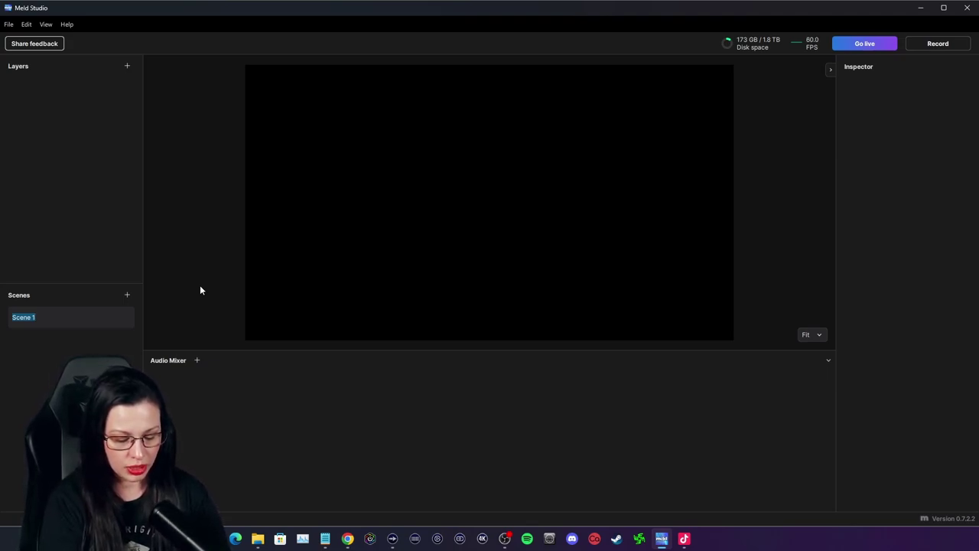
type("Starting")
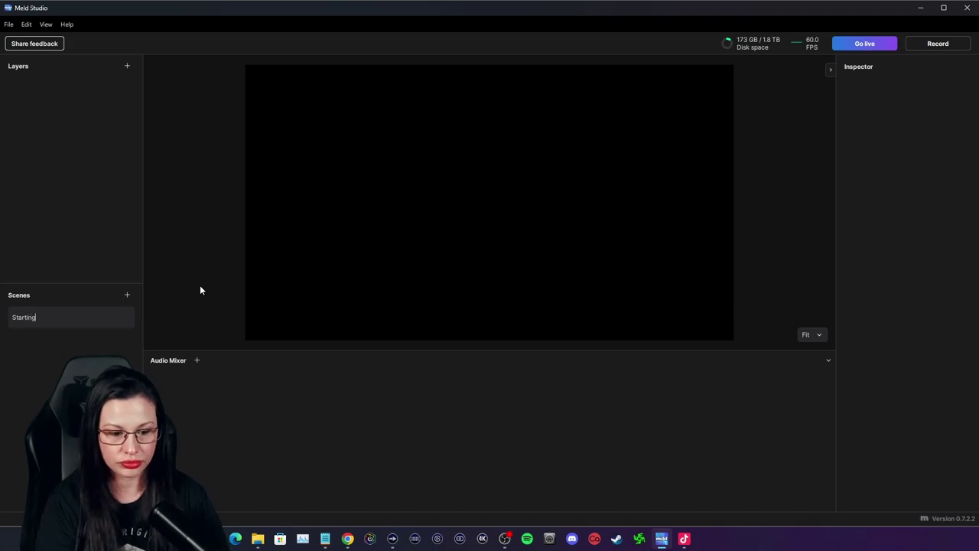
key("Return")
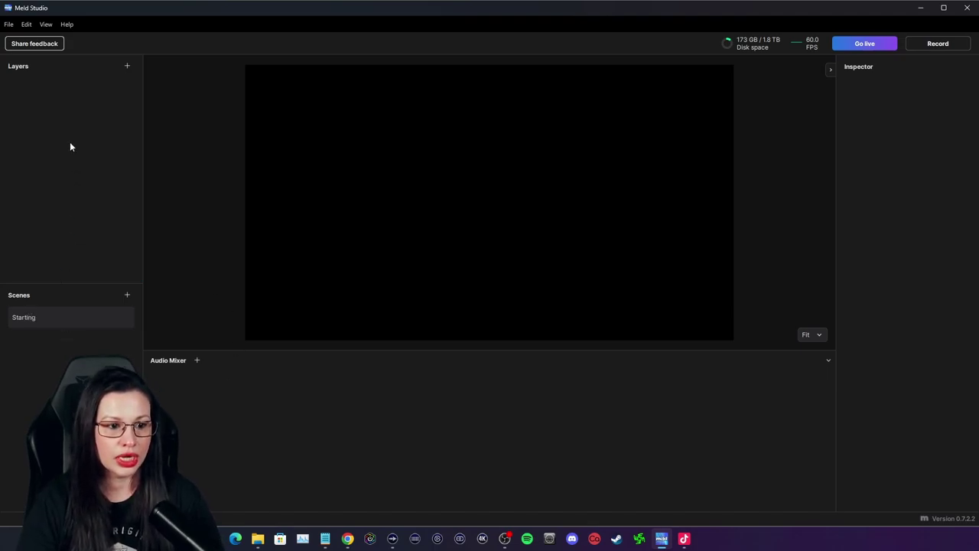
Step: Add a video device layer using the Elgato 4K Pro and enlarge it to fill the 1920×1080 canvas
left_click(127, 66)
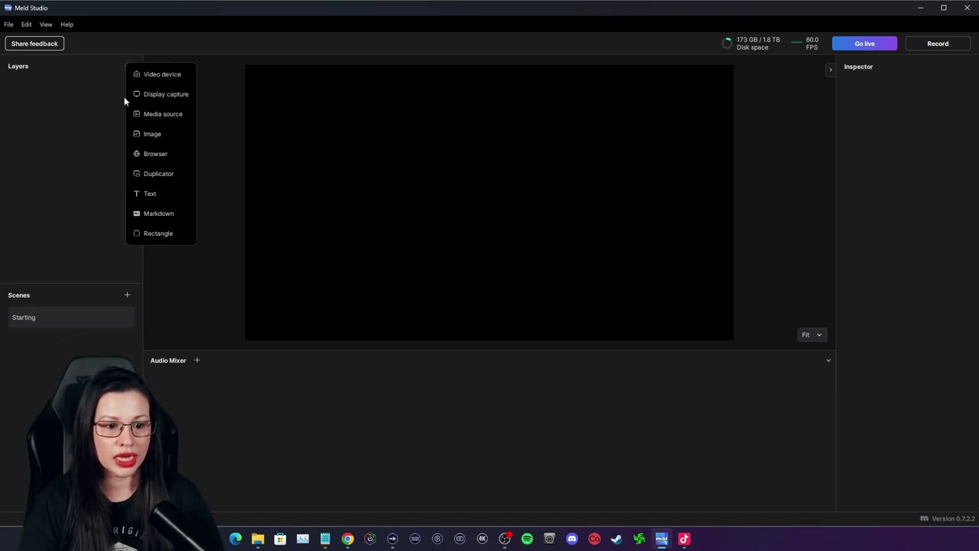
left_click(169, 75)
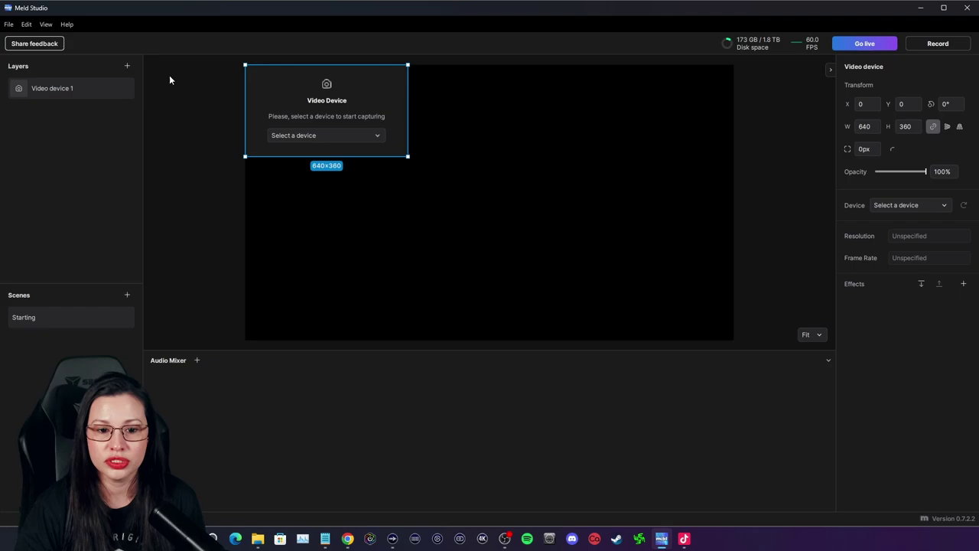
left_click(363, 134)
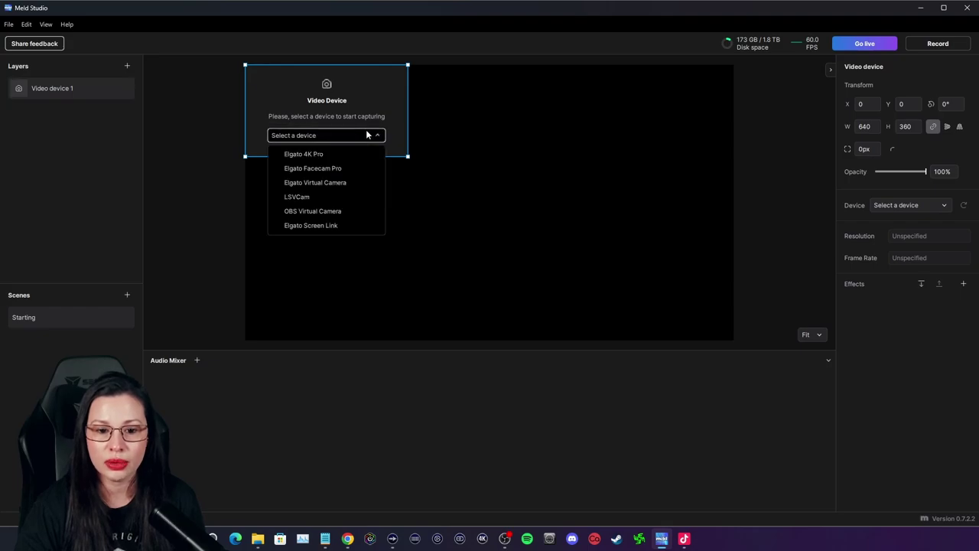
left_click(335, 160)
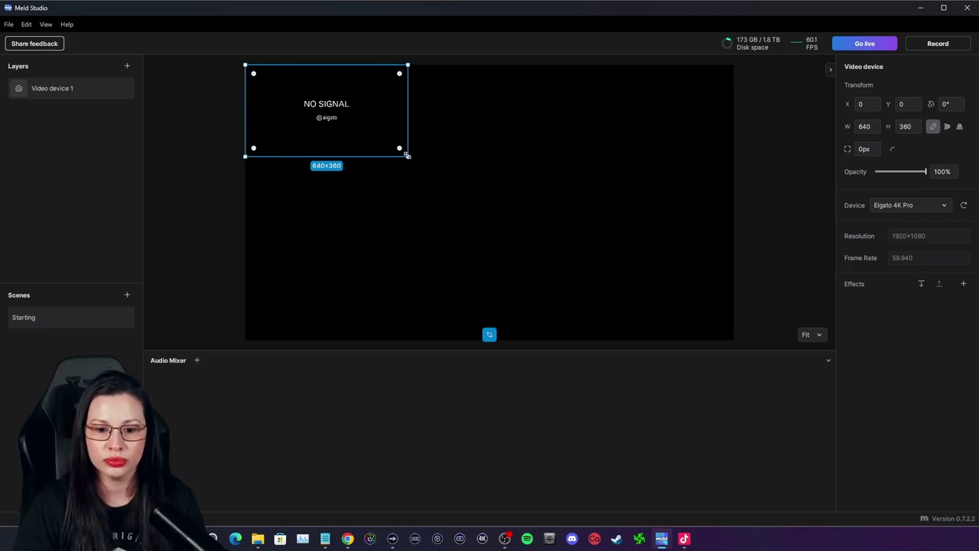
left_click_drag(407, 155, 731, 296)
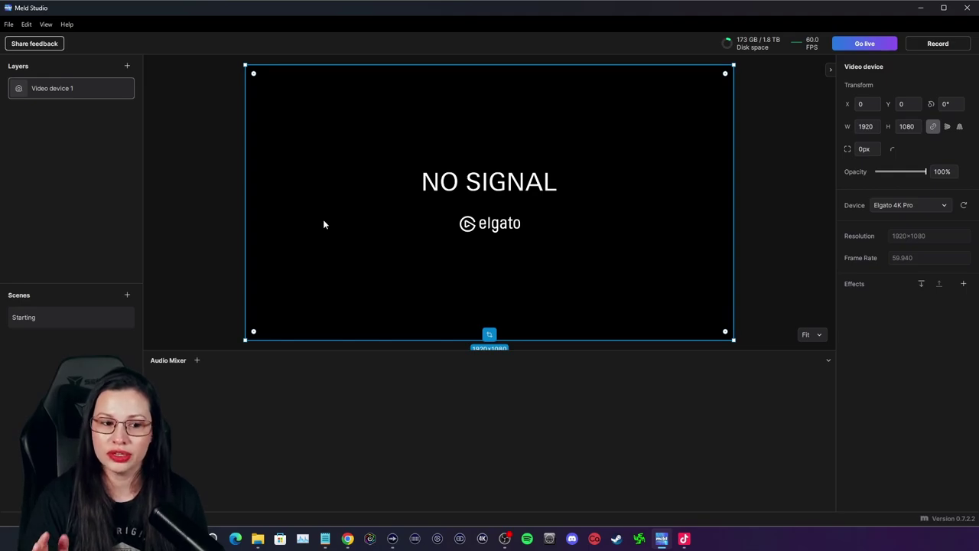
Step: Rename the video device layer as 4K Pro
right_click(40, 85)
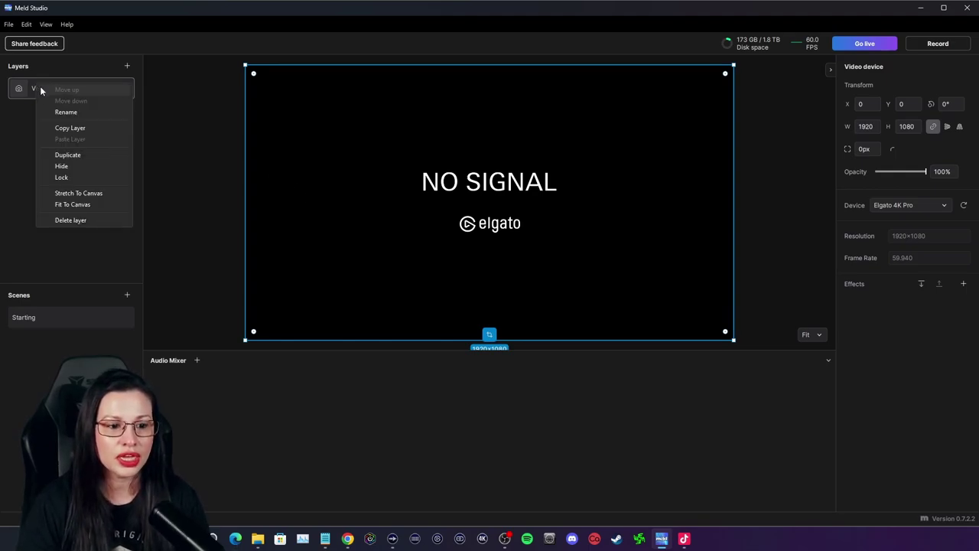
left_click(70, 113)
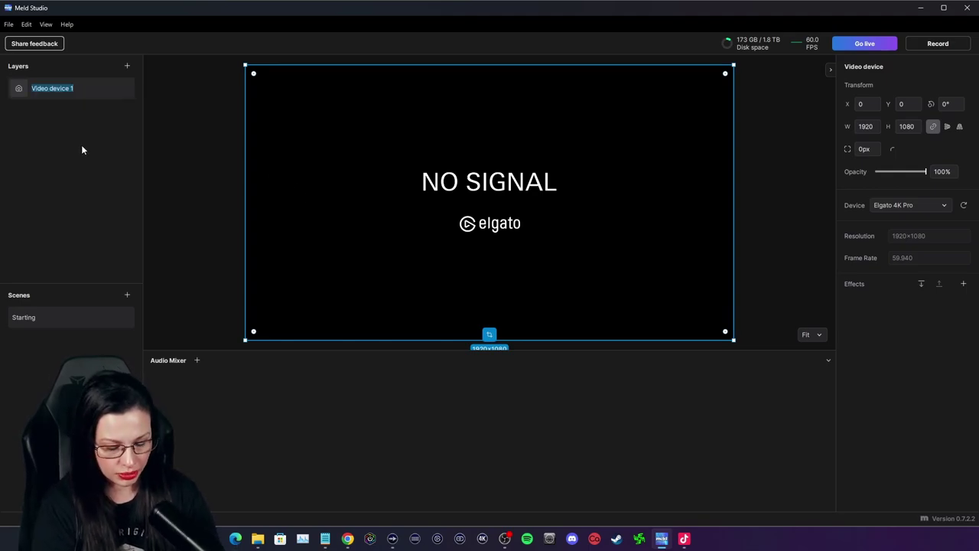
type("4")
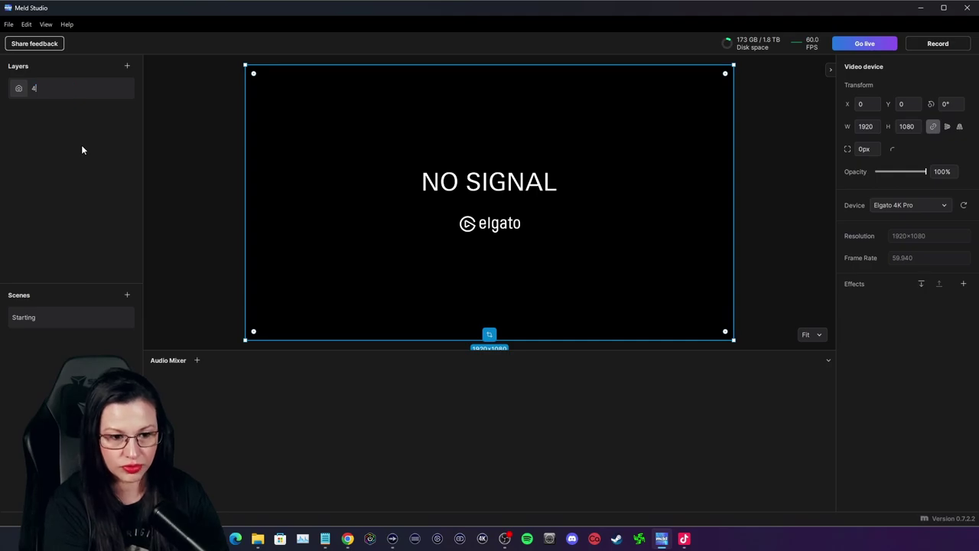
type("K Pro")
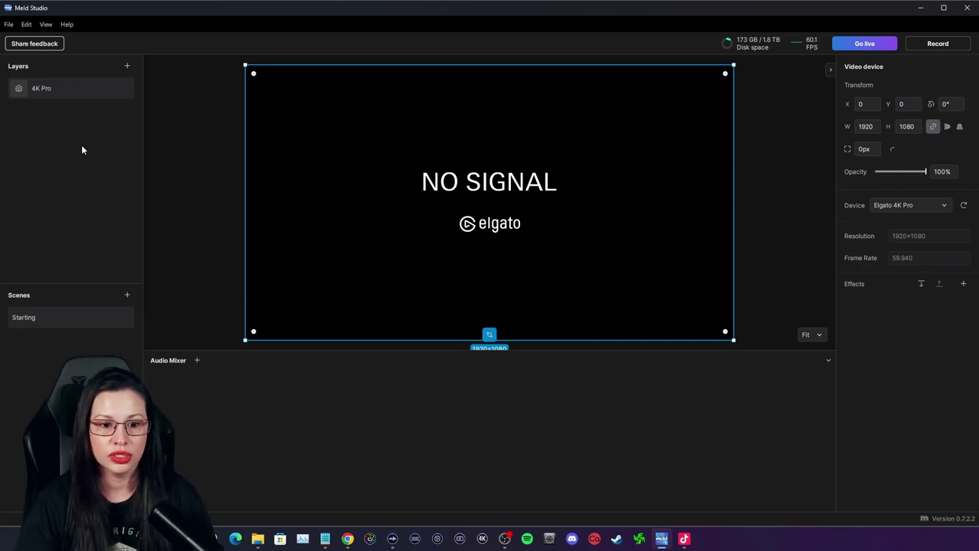
key("Return")
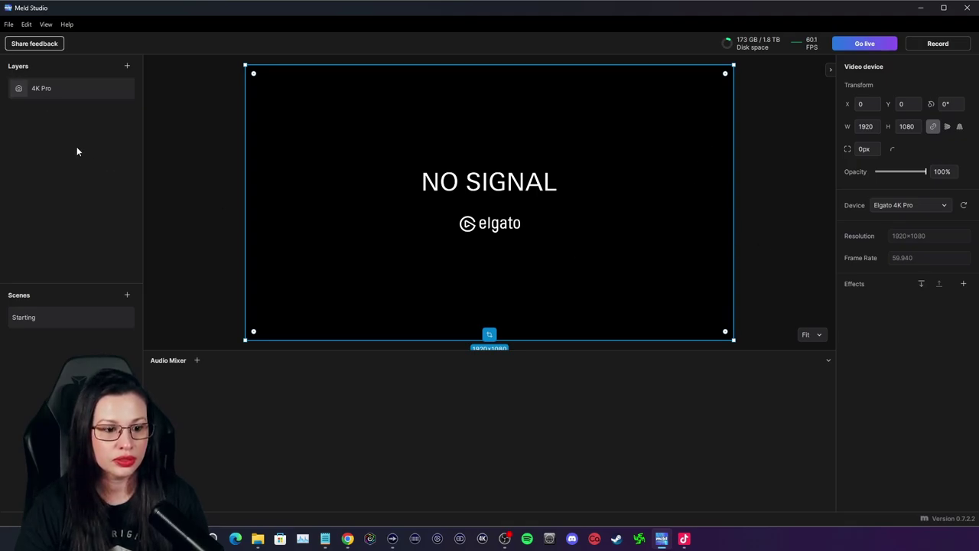
Step: Add a media source layer and browse the Cascade Animated Package to its Screens/Animated/Starting folder
left_click(127, 67)
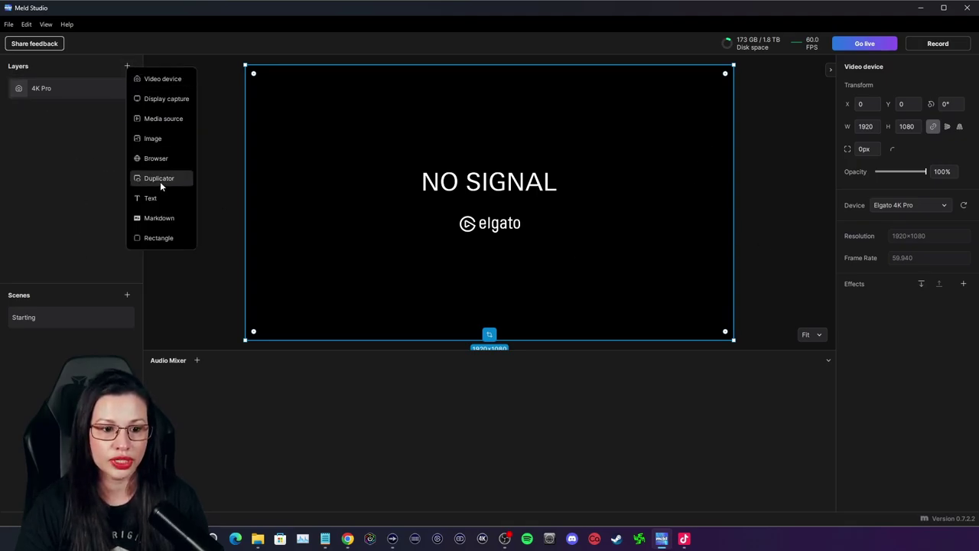
left_click(166, 119)
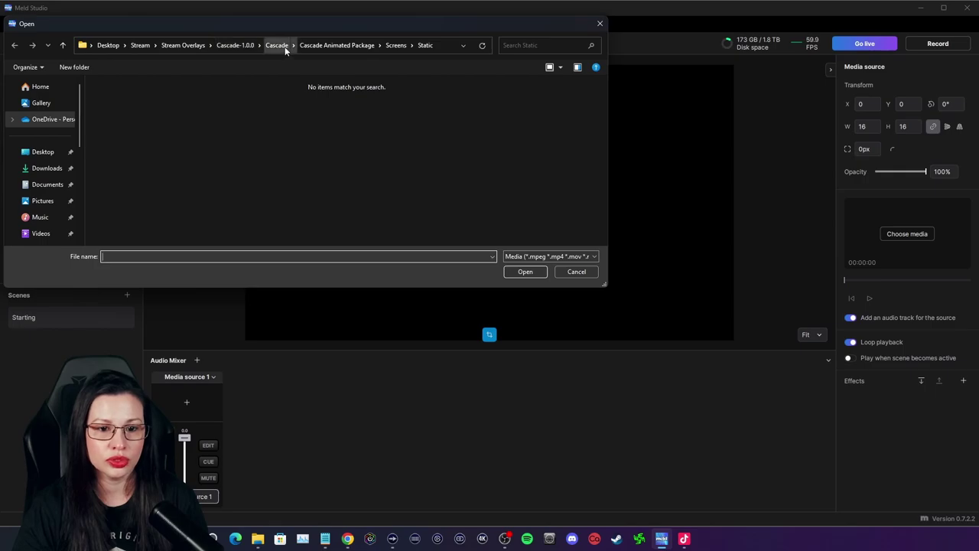
left_click(313, 44)
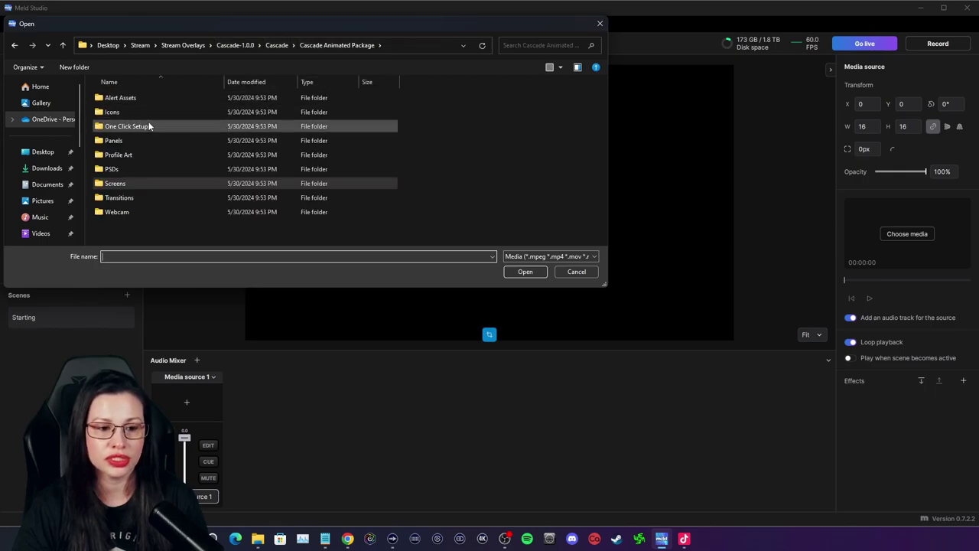
left_click(156, 186)
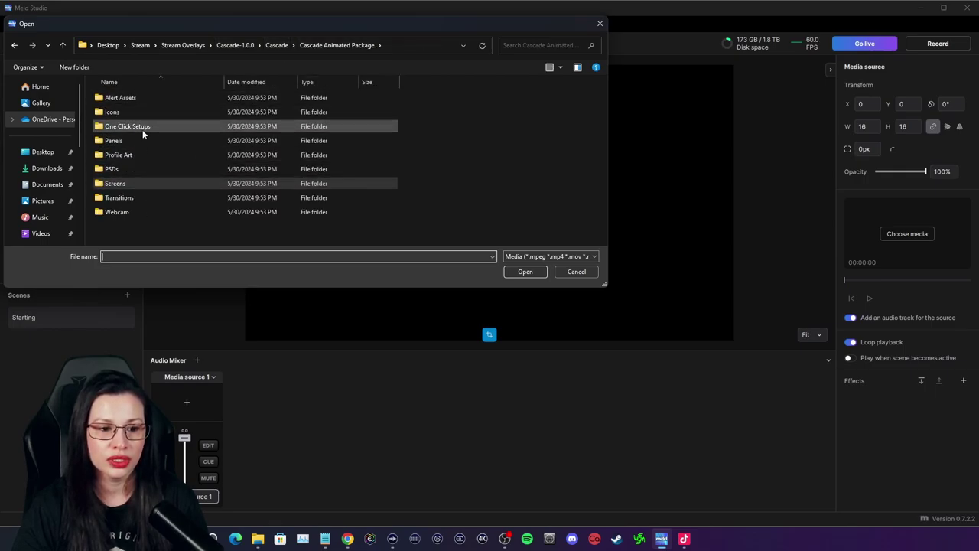
double_click(135, 185)
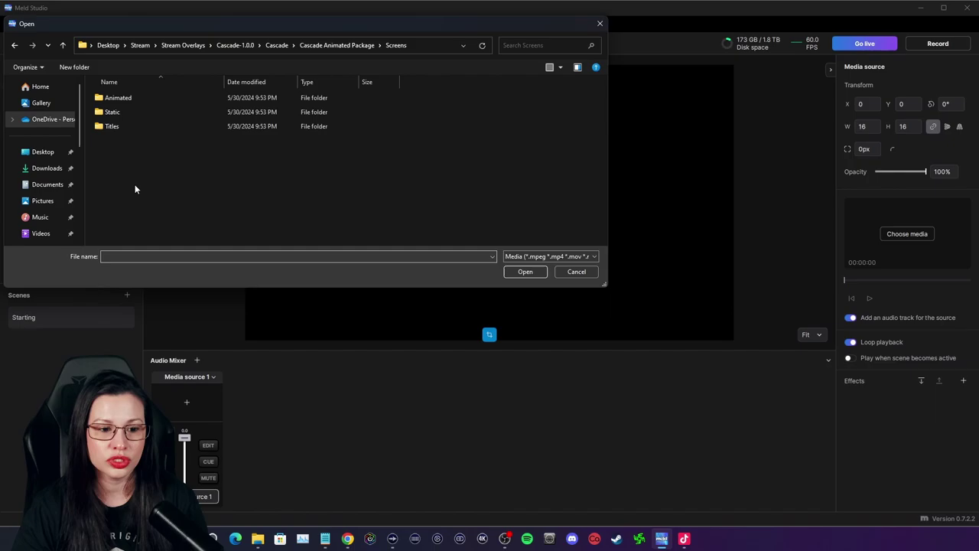
double_click(141, 97)
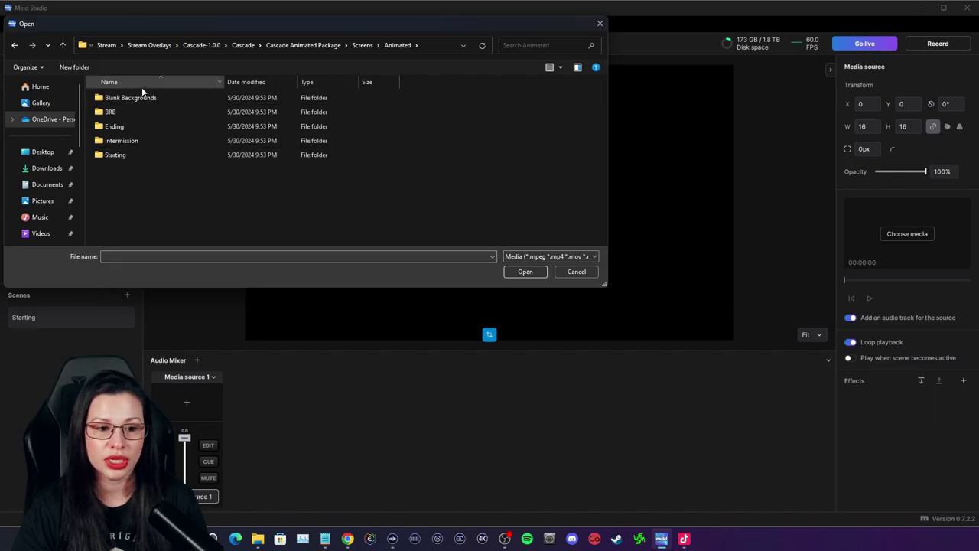
double_click(124, 154)
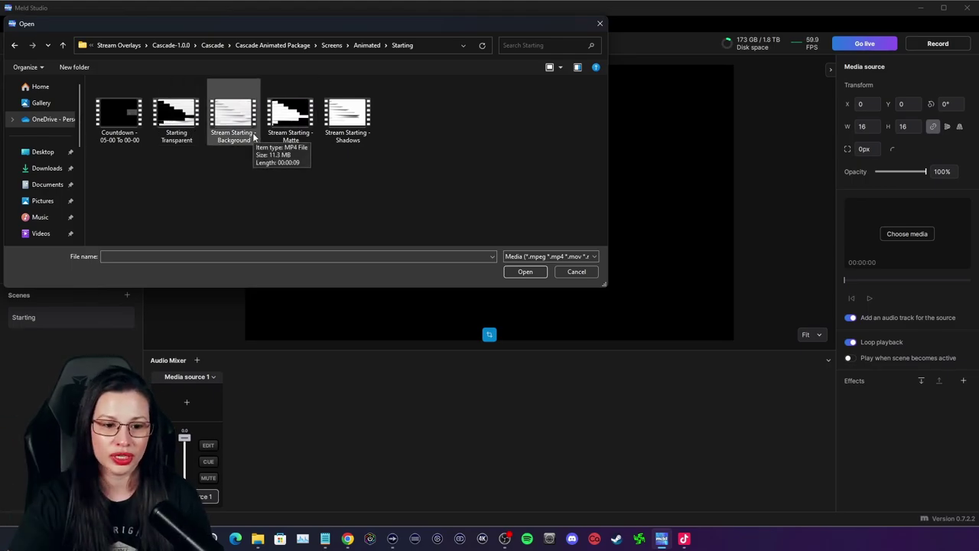
Step: Check the Blank Backgrounds folder, then load the Ending Transparent video from the Animated/Ending folder into the media source
left_click(367, 46)
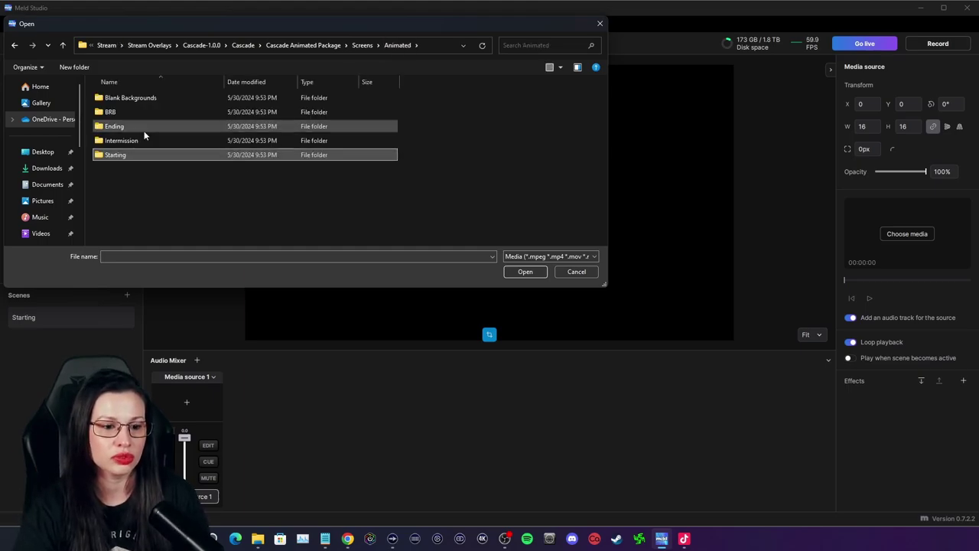
double_click(130, 98)
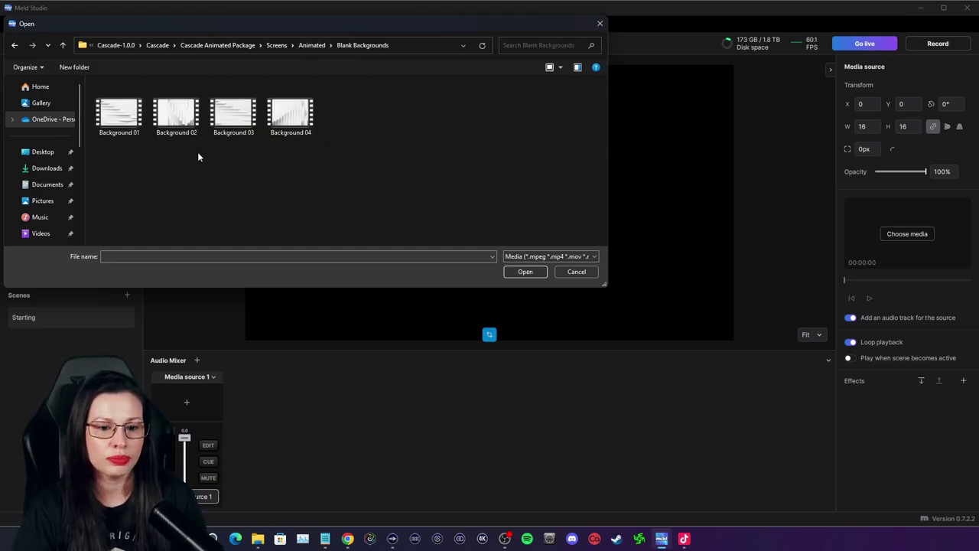
left_click(15, 47)
double_click(120, 127)
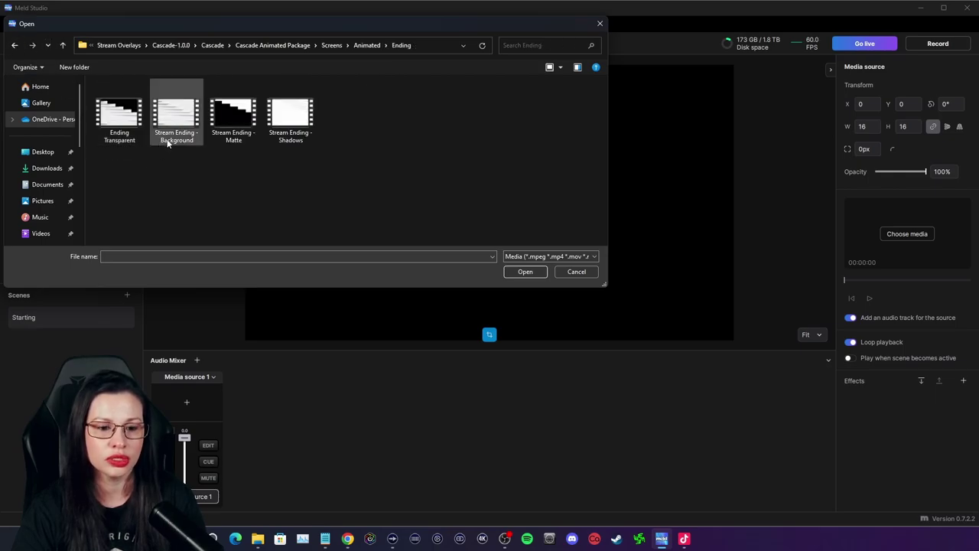
left_click(123, 123)
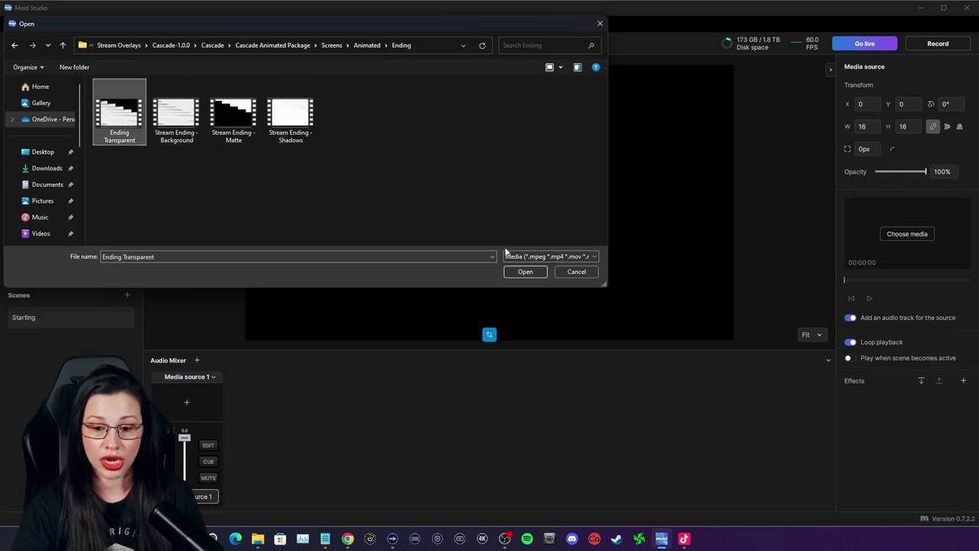
left_click(520, 272)
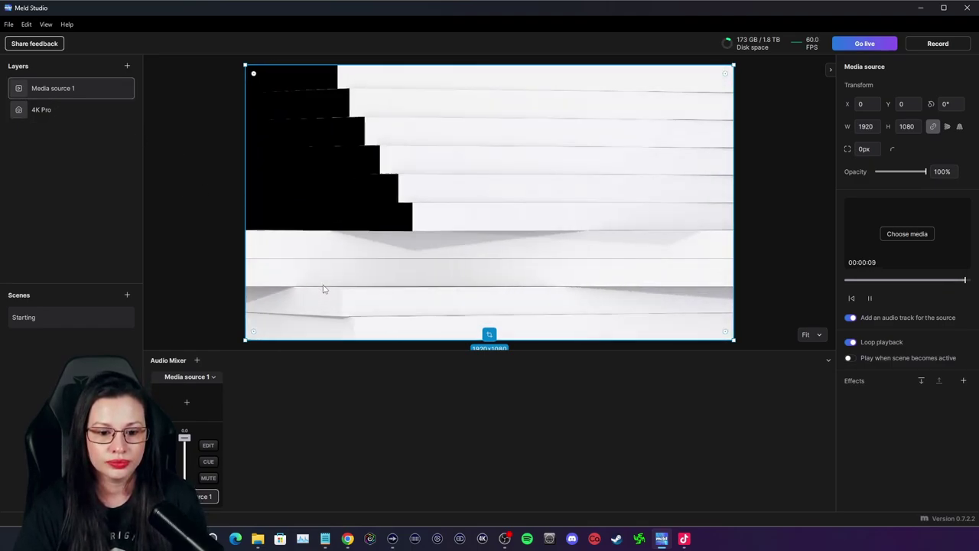
Step: Rotate the media source layer 180° on the canvas and deselect it
right_click(323, 288)
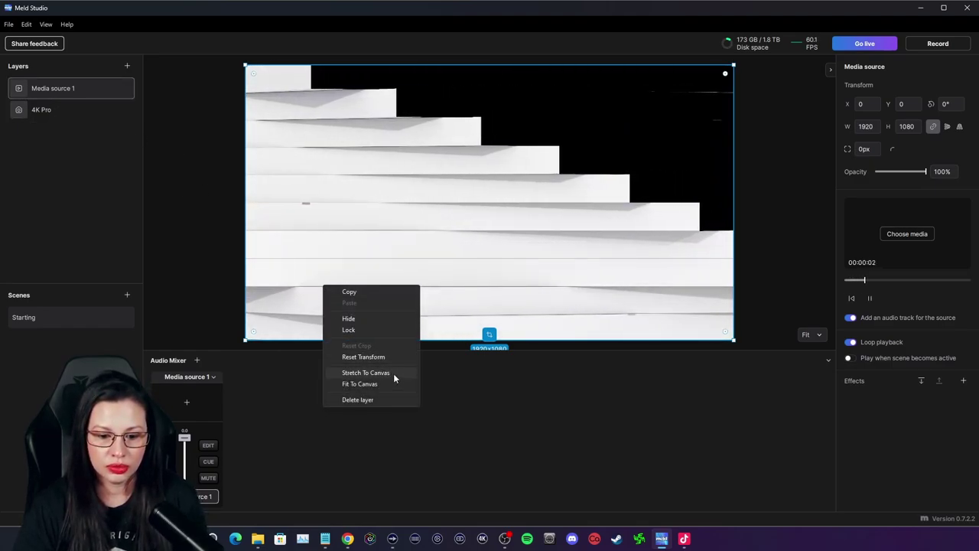
left_click(203, 303)
left_click(240, 340)
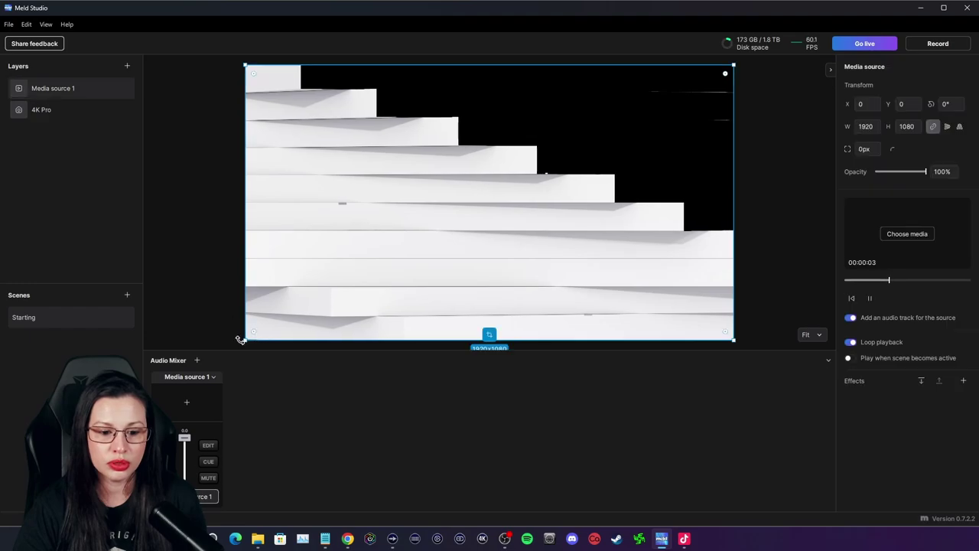
left_click_drag(235, 341, 614, 134)
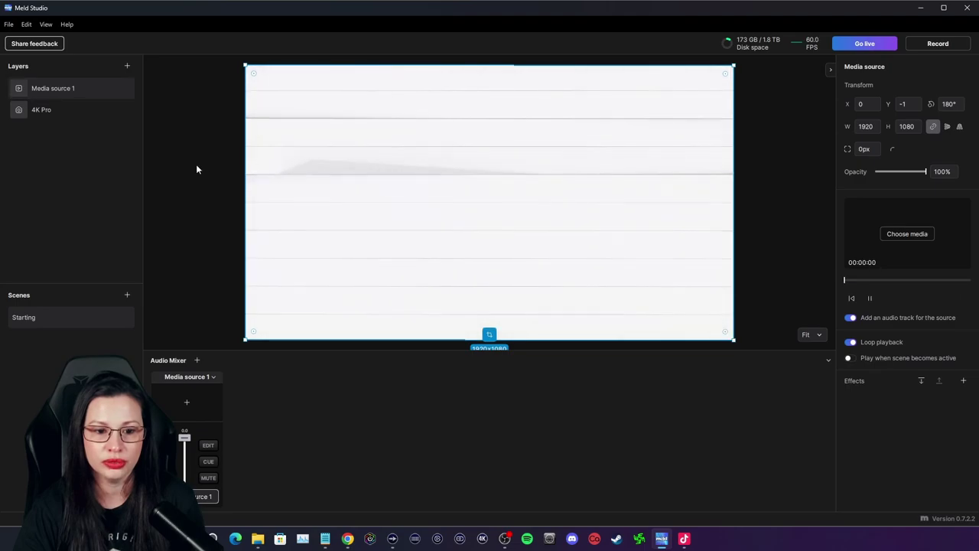
left_click(196, 164)
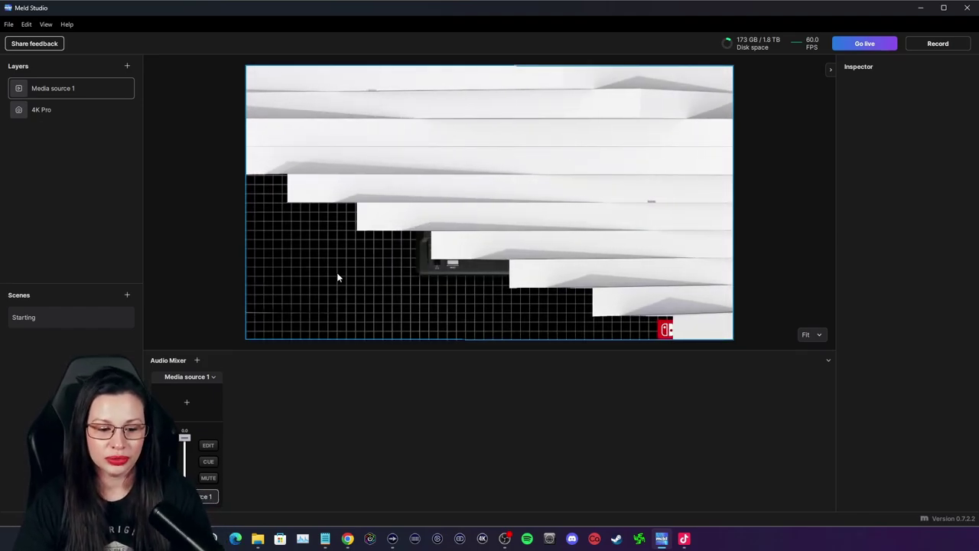
Step: Delete the Media source 1 track from the audio mixer
left_click(229, 346)
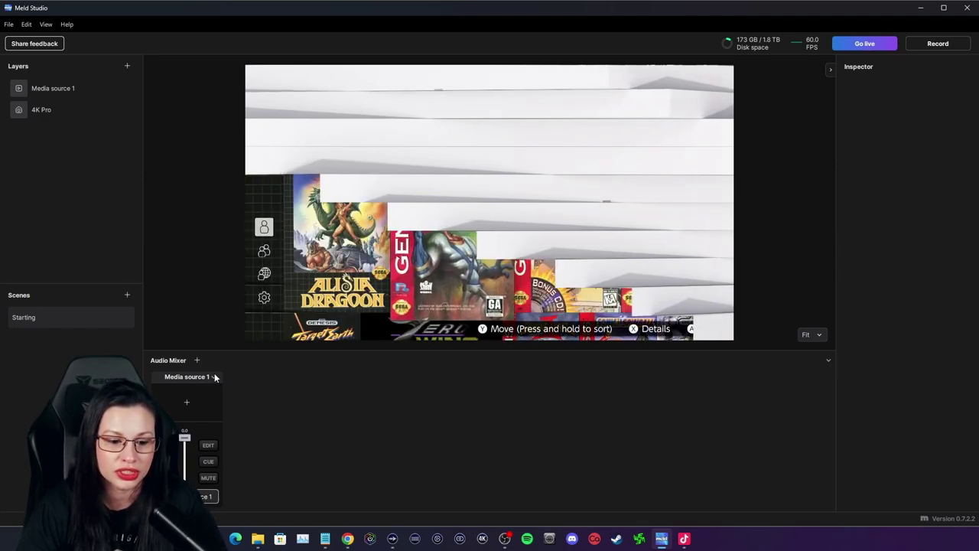
left_click(213, 377)
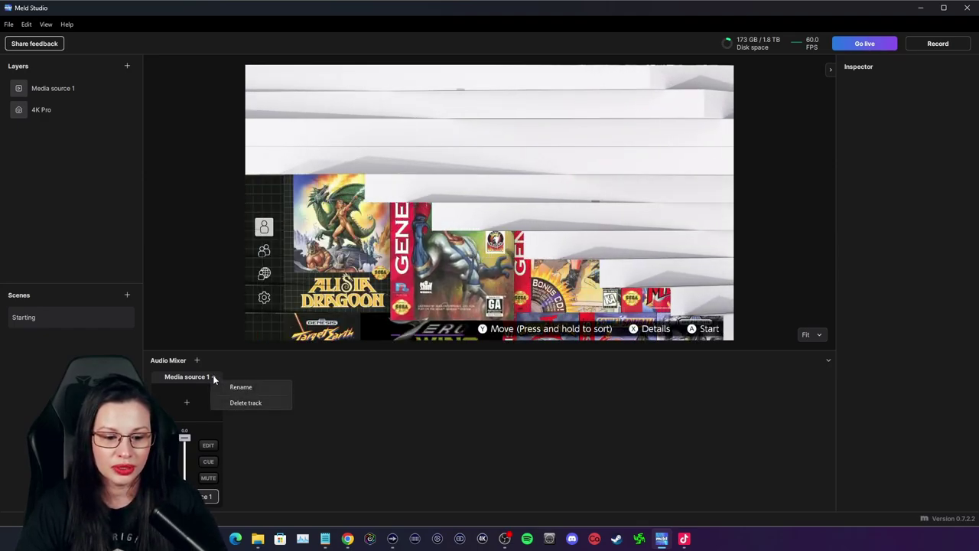
left_click(254, 403)
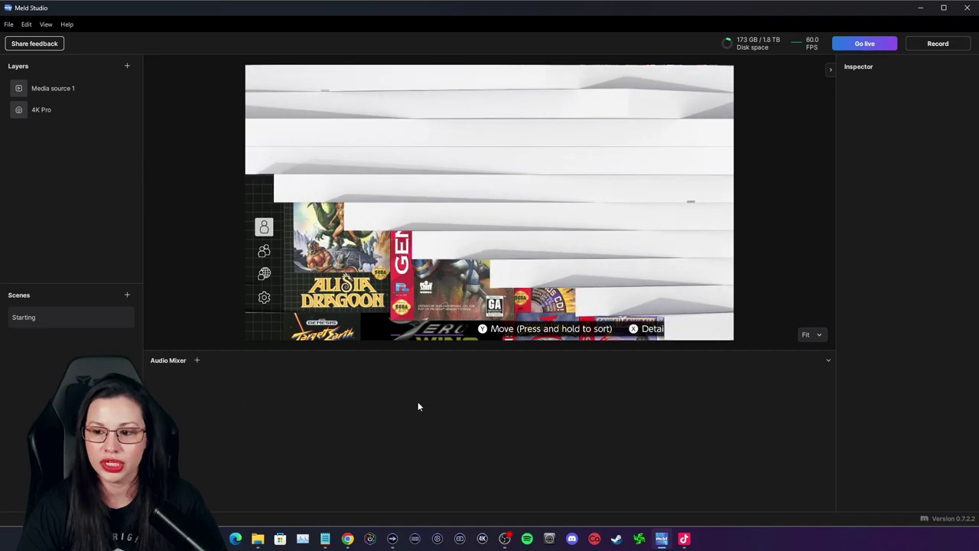
Step: Rename the media source layer as Starting
right_click(66, 88)
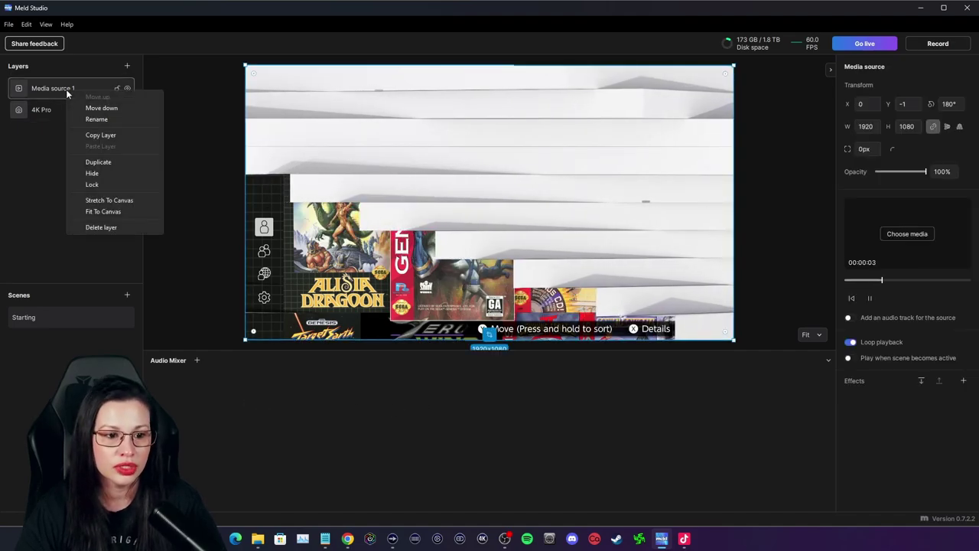
left_click(104, 118)
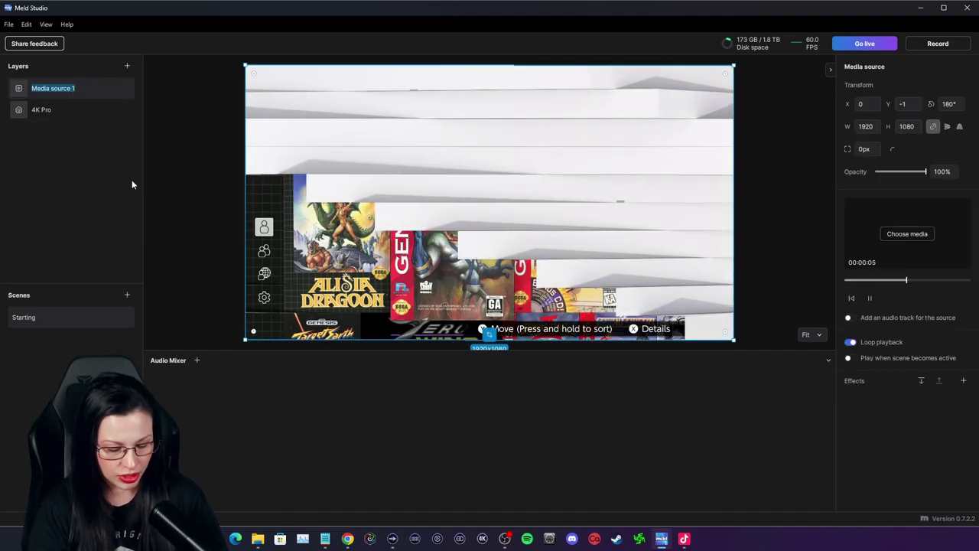
type("Starting")
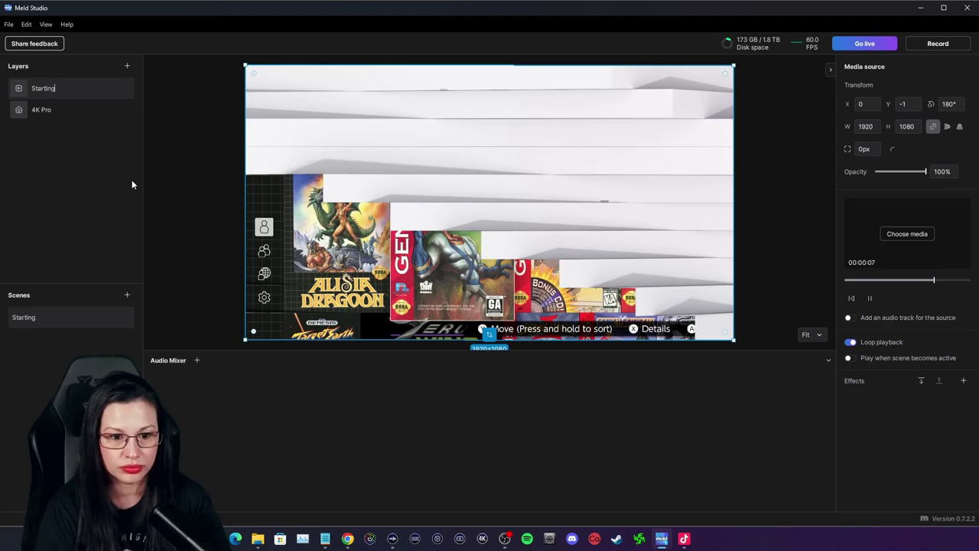
left_click(177, 193)
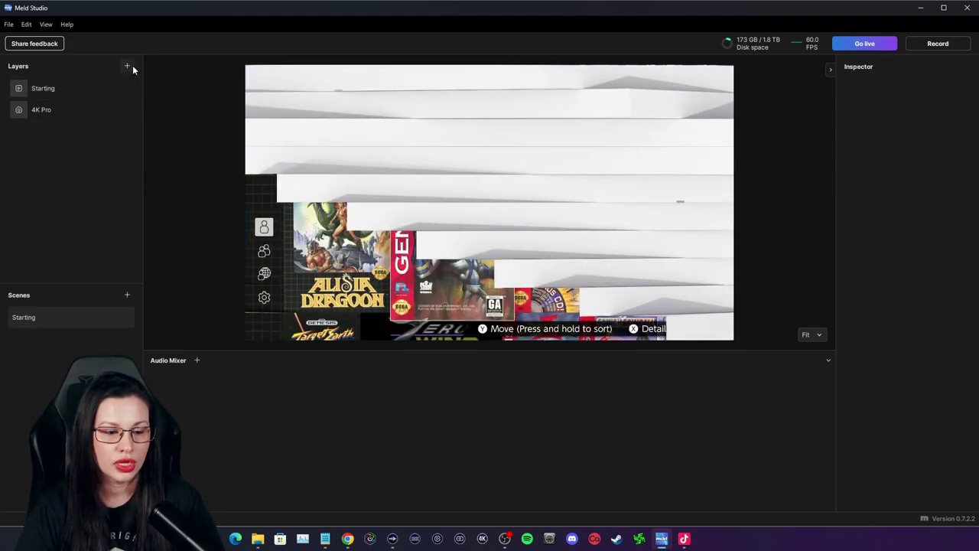
Step: Add an image layer using the Starting image from the overlay package's Screens/Titles folder
left_click(128, 66)
left_click(156, 137)
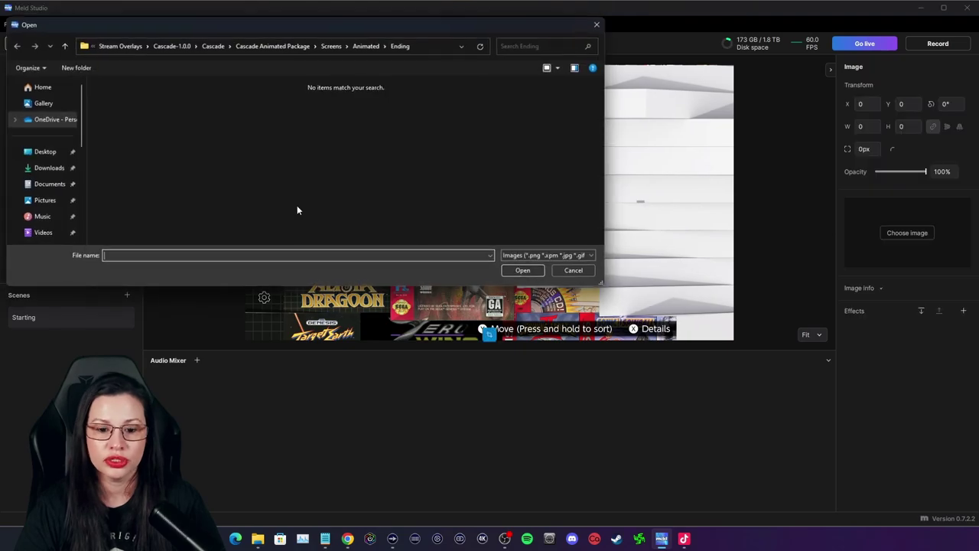
left_click(361, 46)
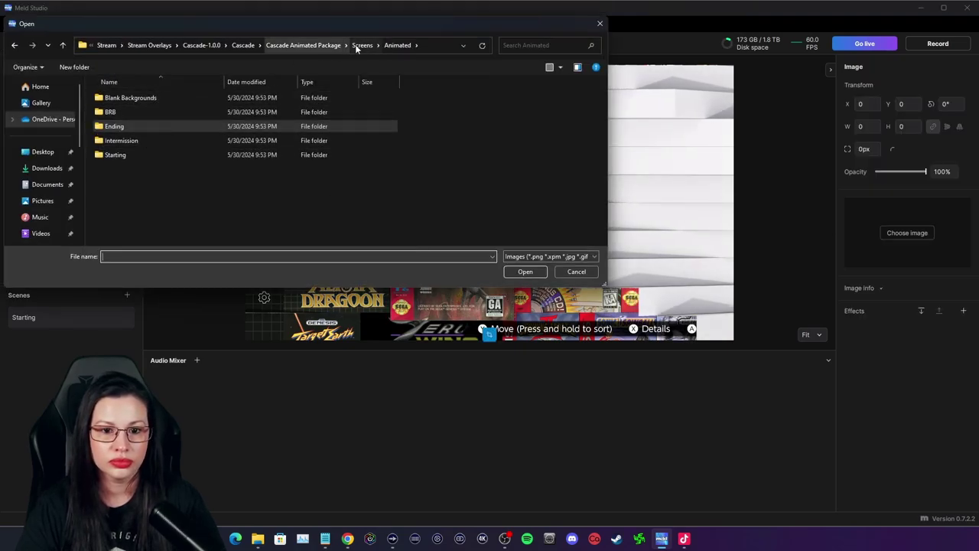
left_click(360, 45)
double_click(141, 126)
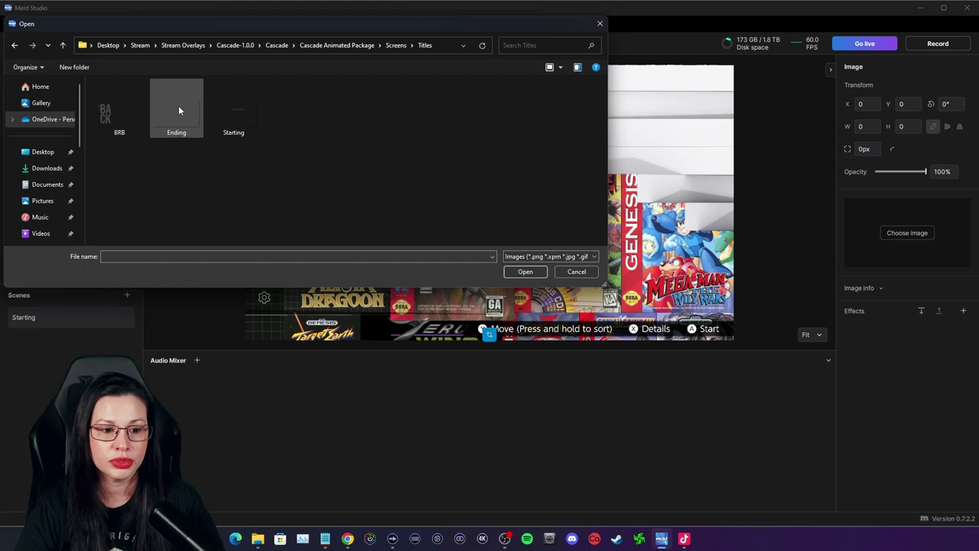
left_click(241, 120)
left_click(525, 272)
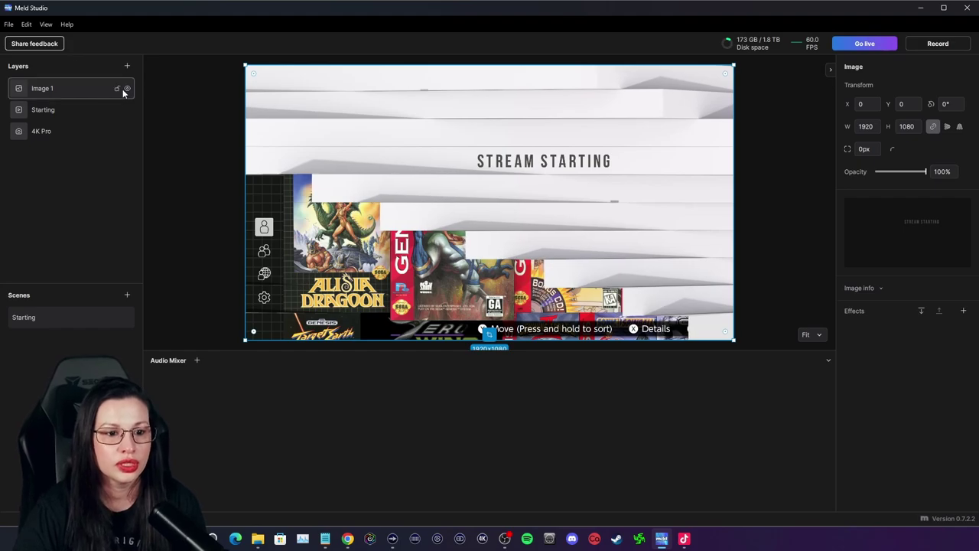
Step: Rename the image layer as Start Title
double_click(46, 88)
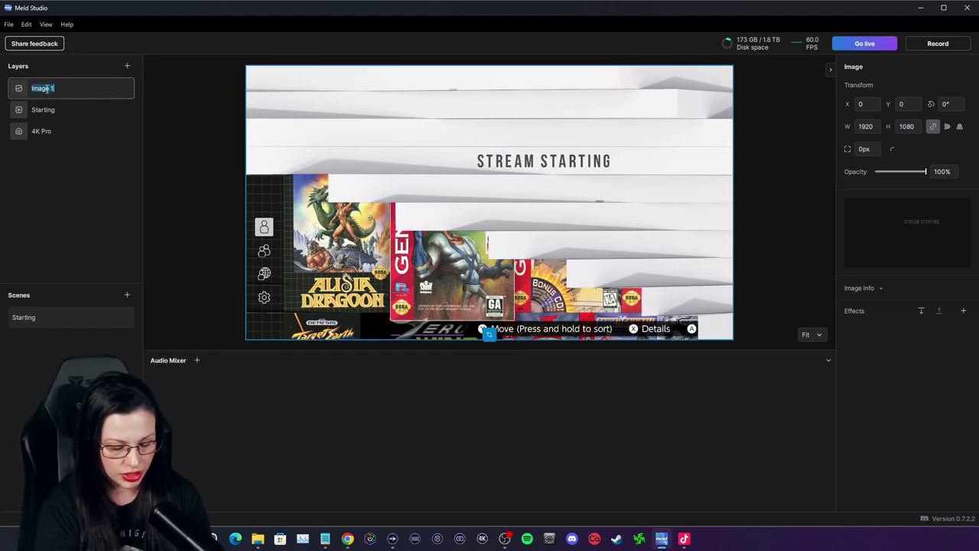
type("Start")
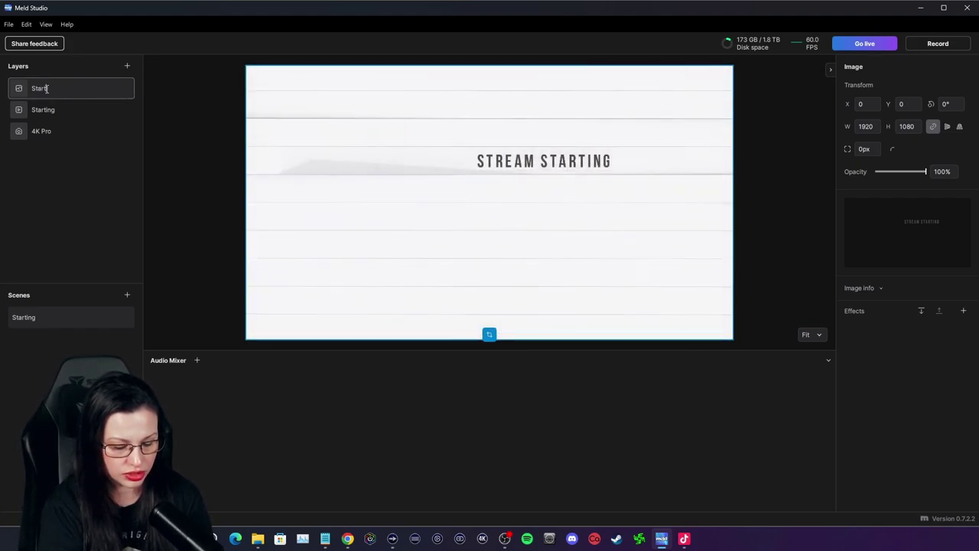
type(" Title")
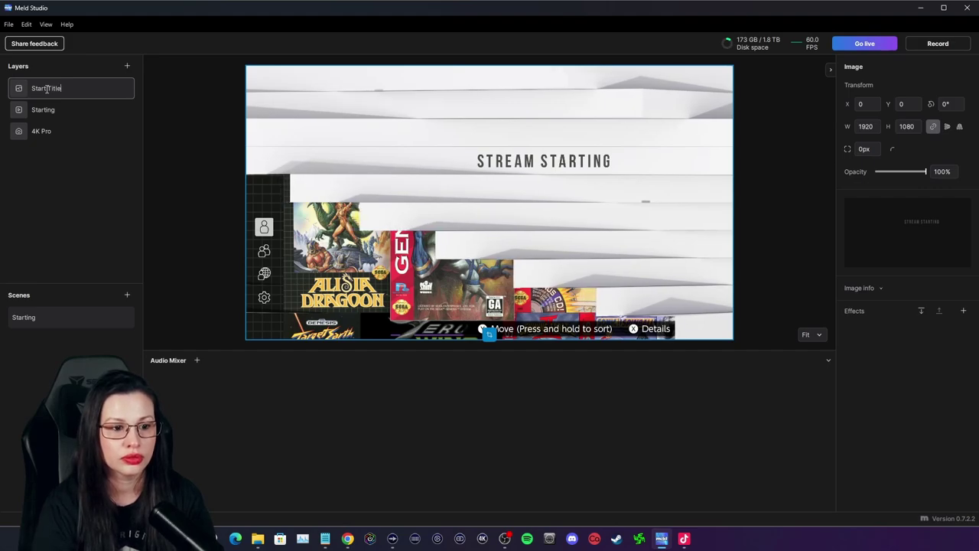
key("Return")
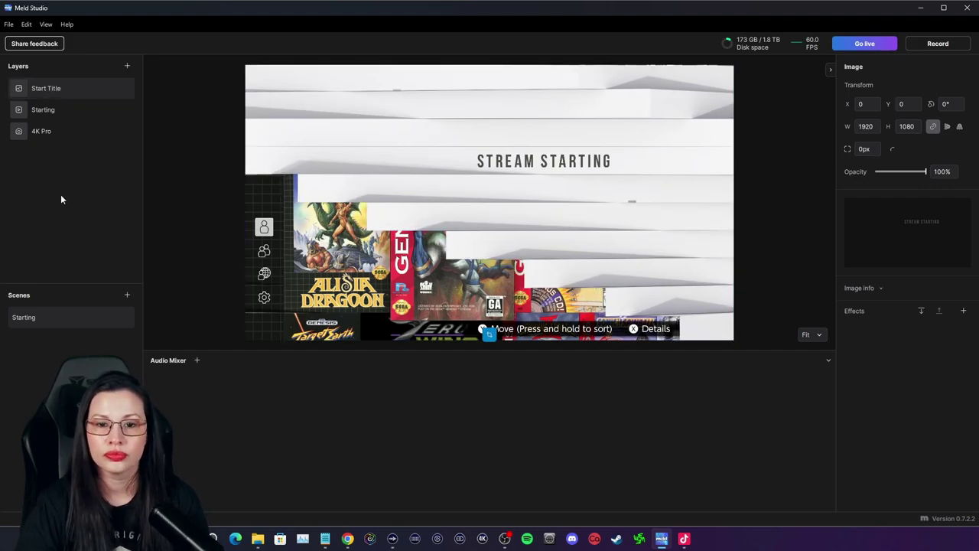
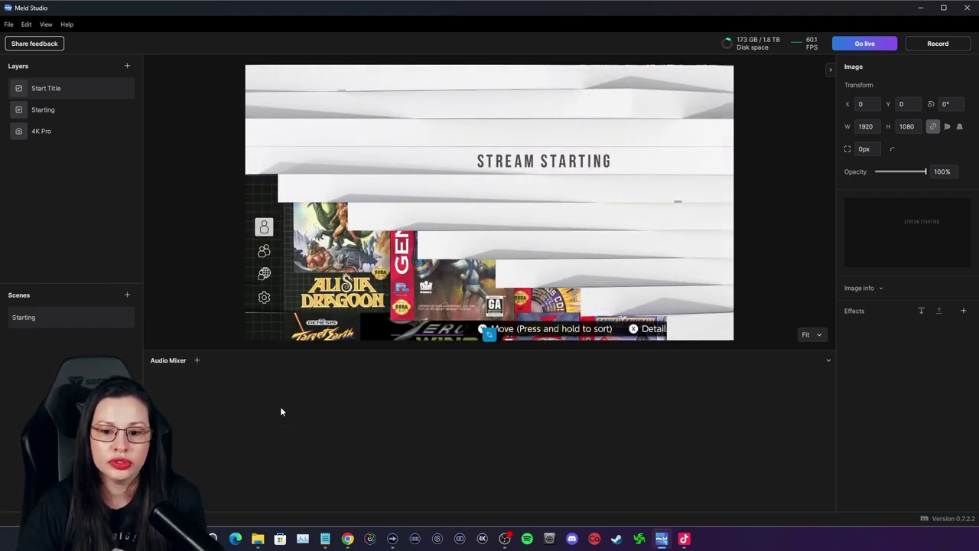
left_click(196, 360)
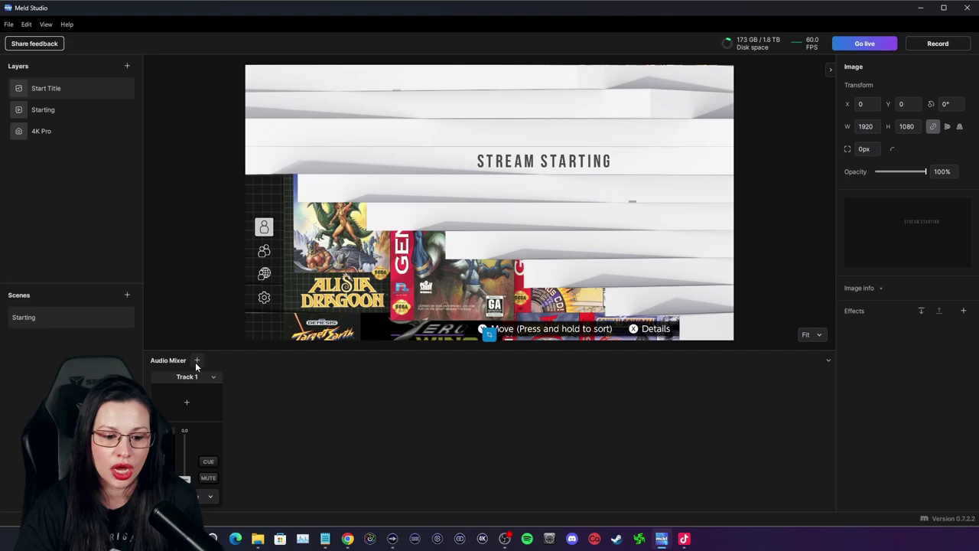
left_click(186, 402)
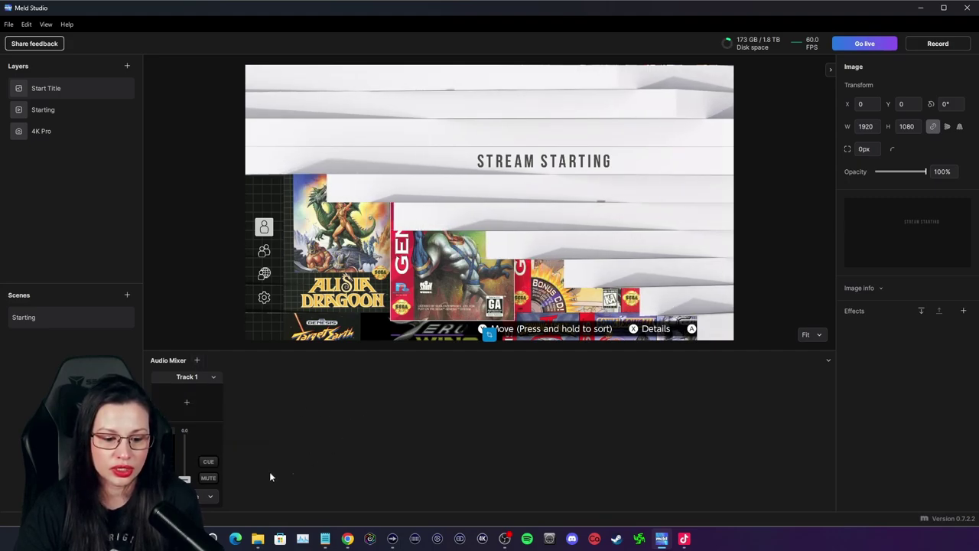
left_click(208, 496)
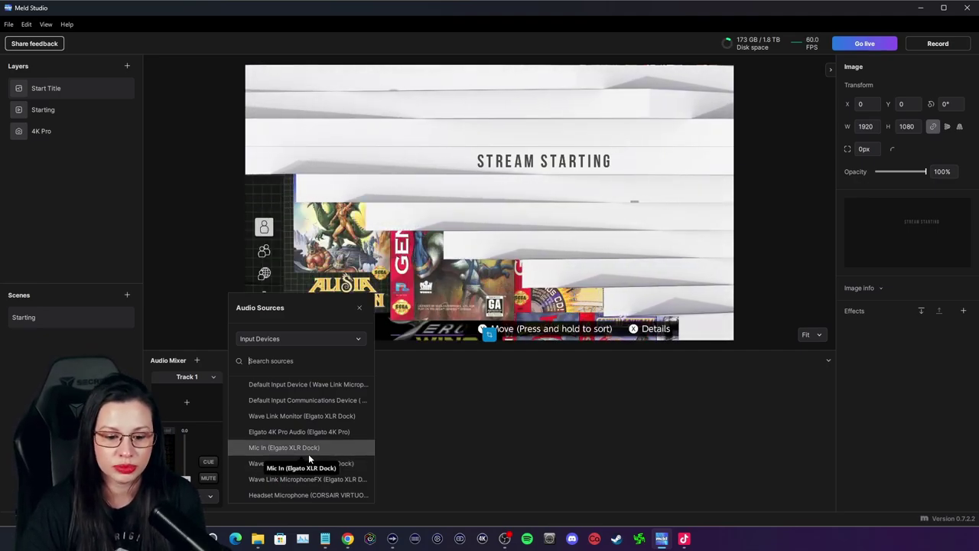
left_click(212, 379)
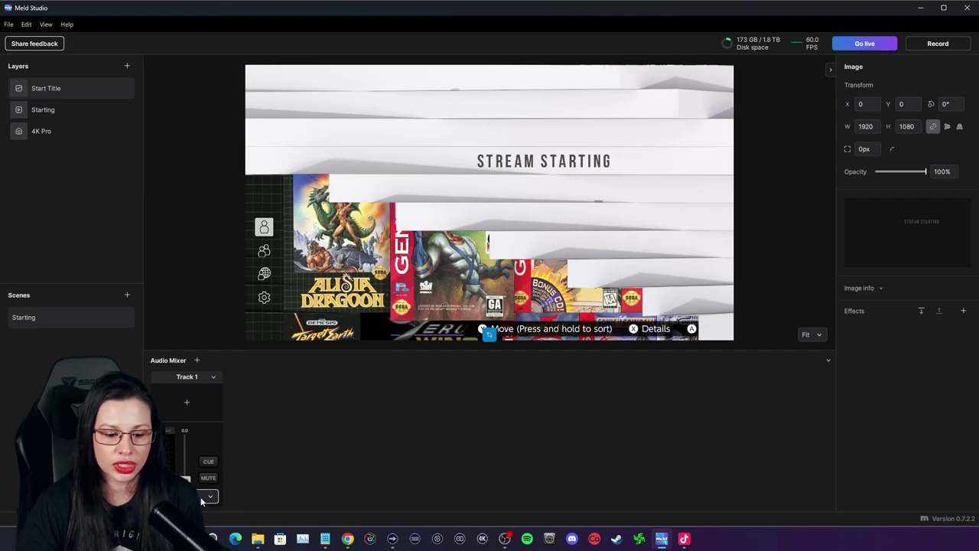
left_click(214, 377)
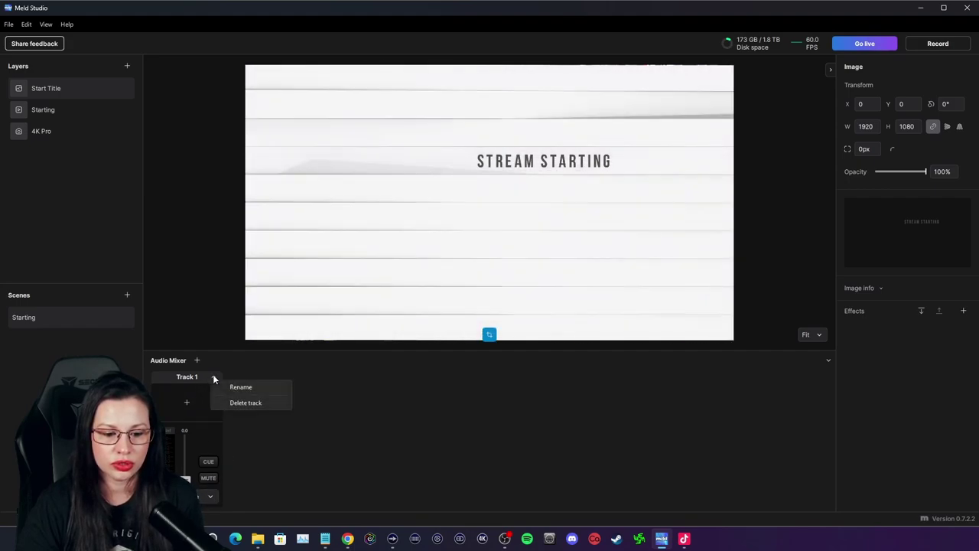
left_click(245, 402)
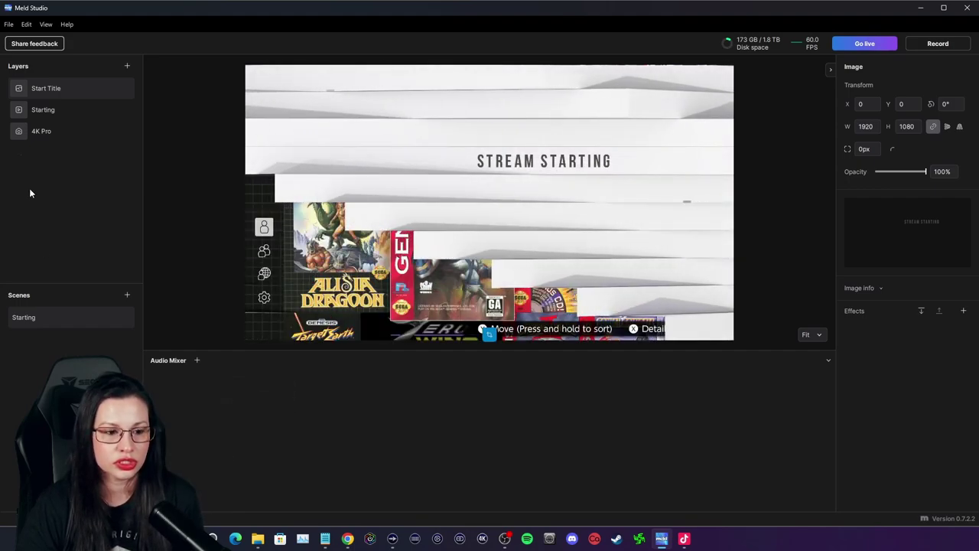
Step: Add a media source layer using the Tokyo Rain track from the Stream/Music/Lofi-Stream Beats/Lofi/3. Sakura Dreams folder
left_click(127, 67)
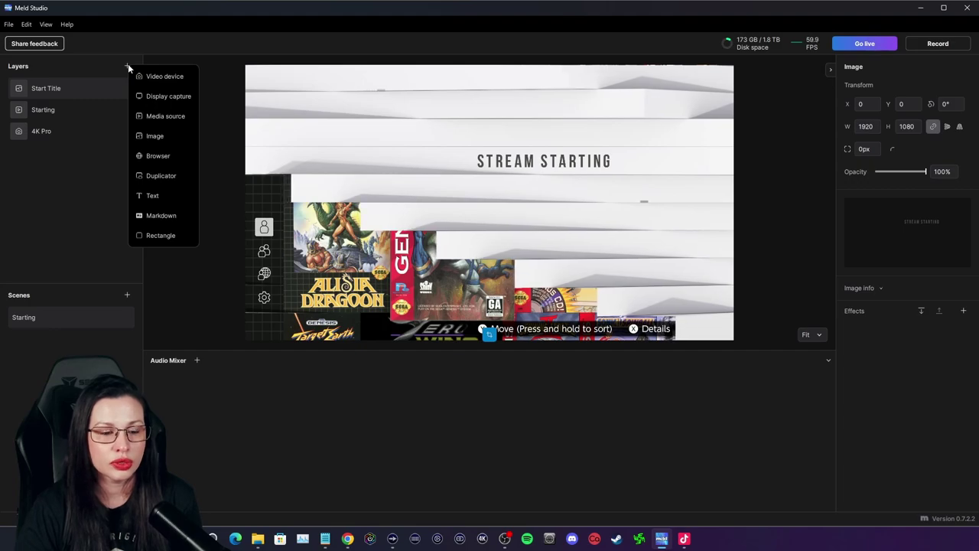
left_click(170, 117)
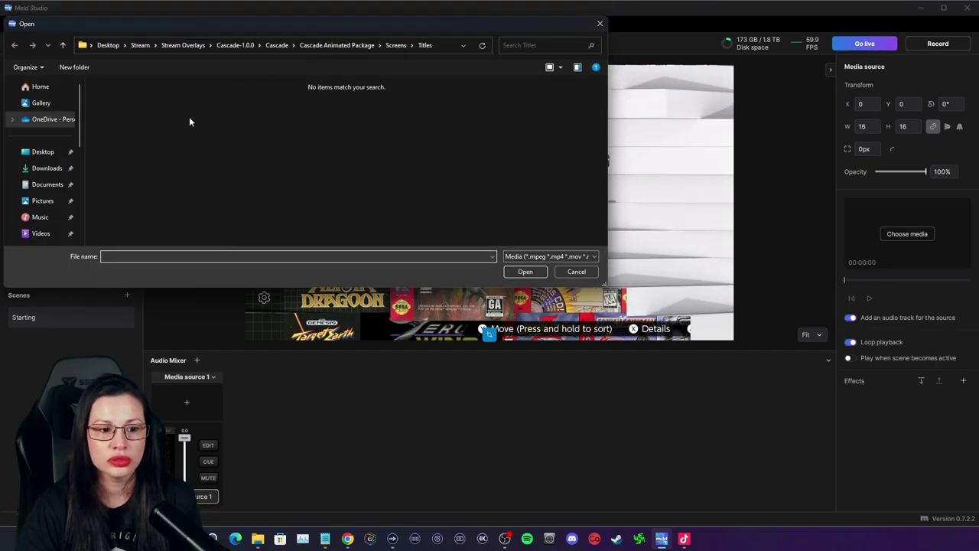
left_click(108, 45)
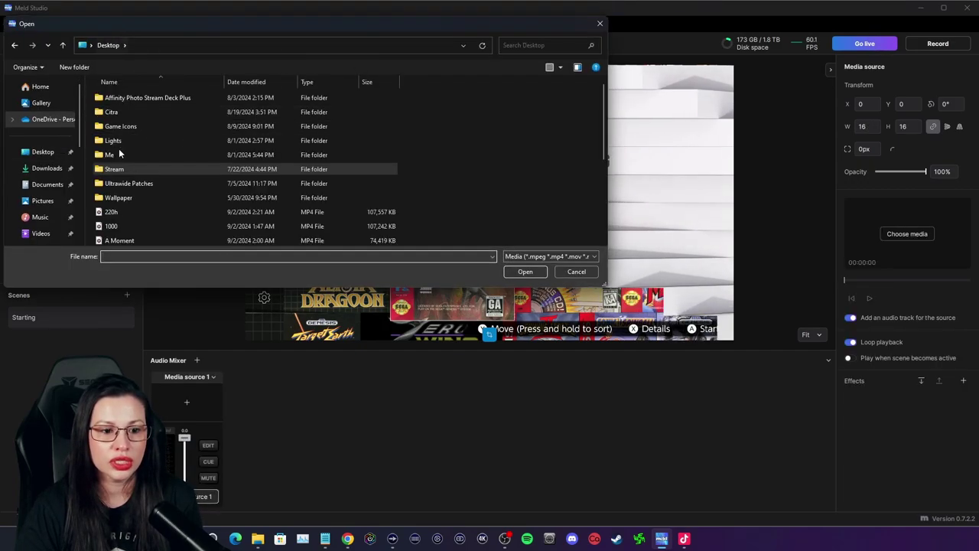
double_click(114, 169)
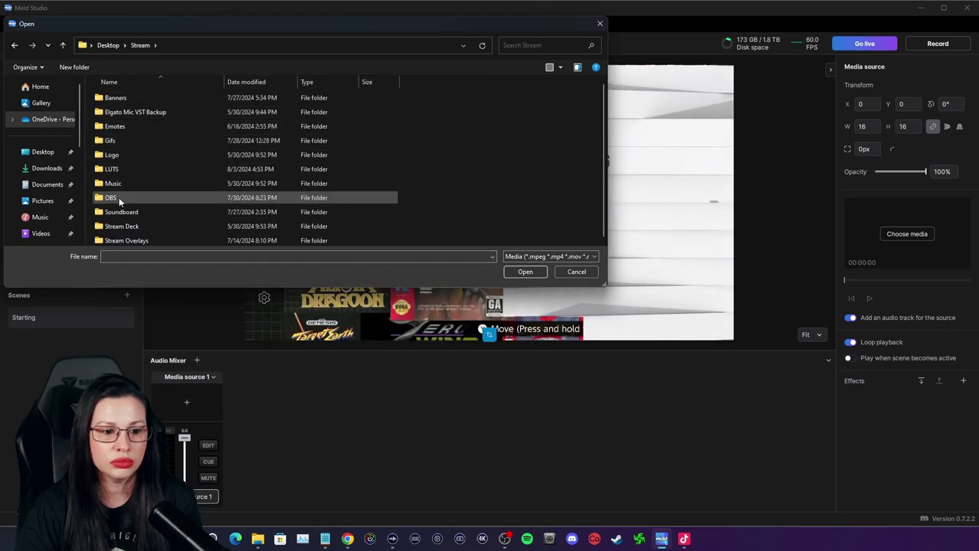
double_click(120, 197)
double_click(138, 98)
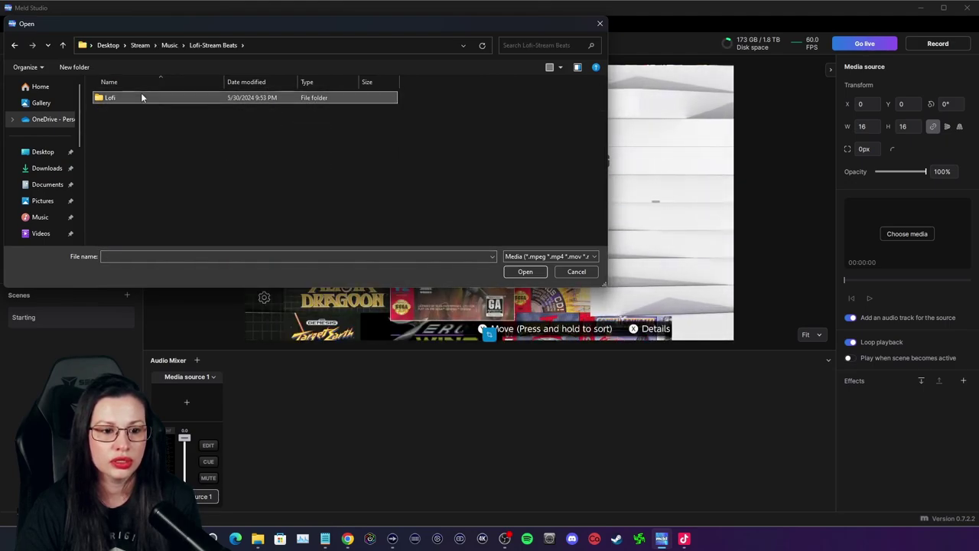
double_click(140, 94)
double_click(142, 112)
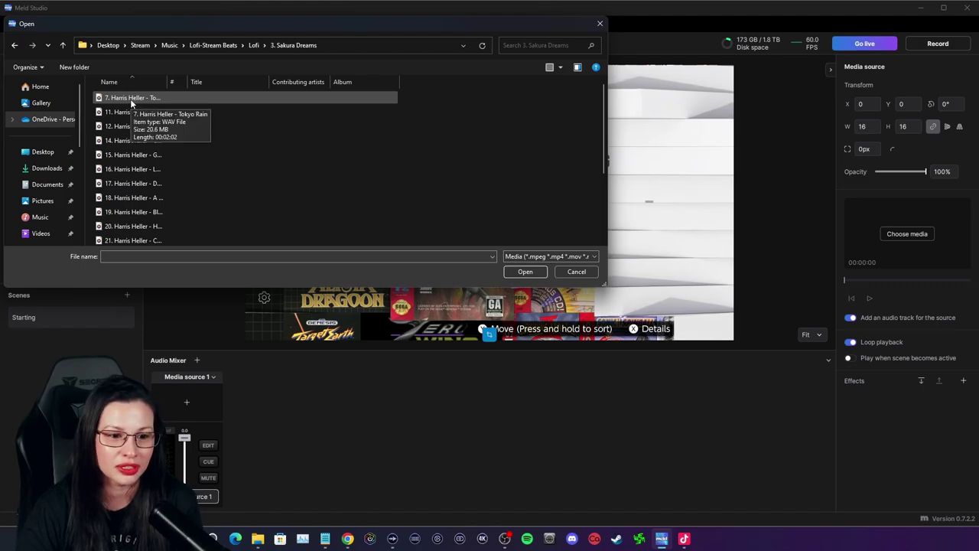
left_click(130, 98)
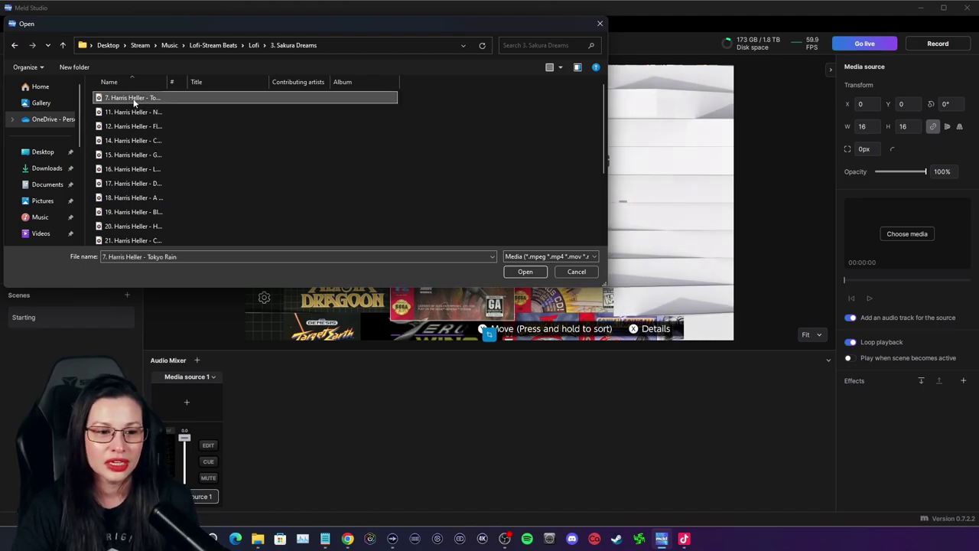
left_click(523, 272)
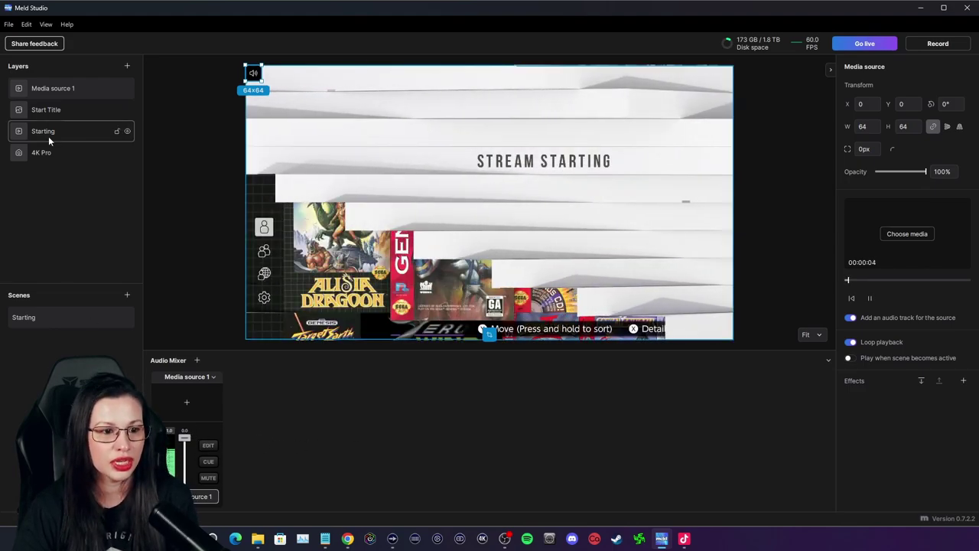
Step: Rename the new media source layer as Music, and lock the Music and Starting layers
right_click(44, 91)
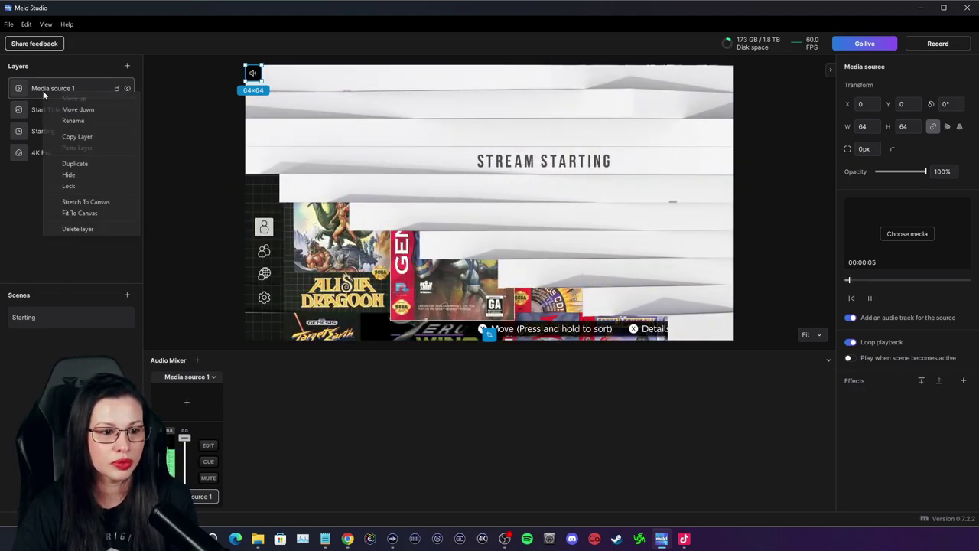
left_click(73, 120)
type("Music")
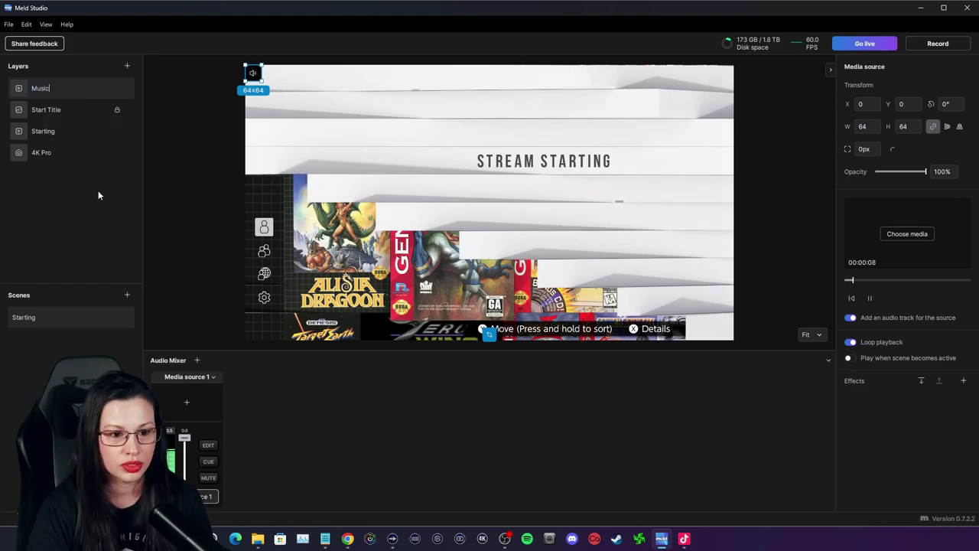
left_click(249, 416)
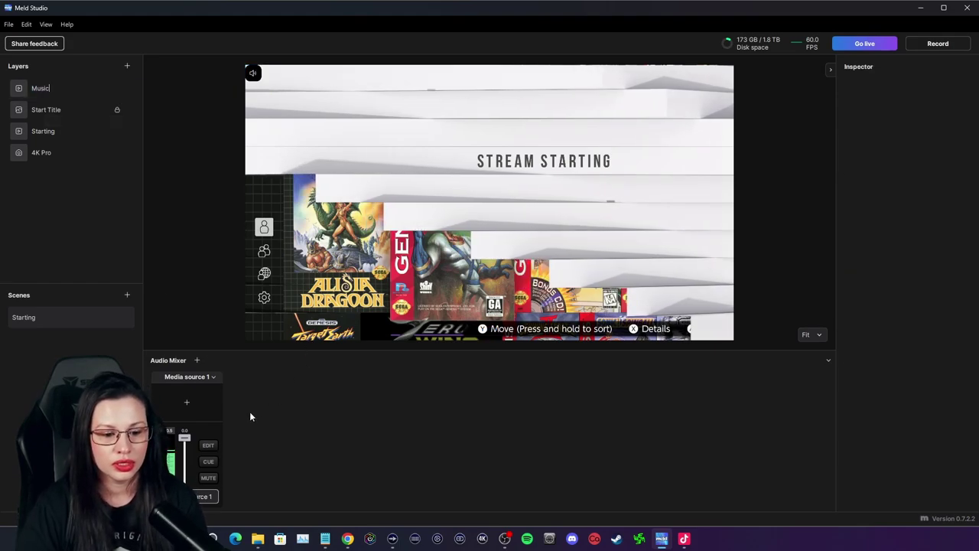
left_click(107, 92)
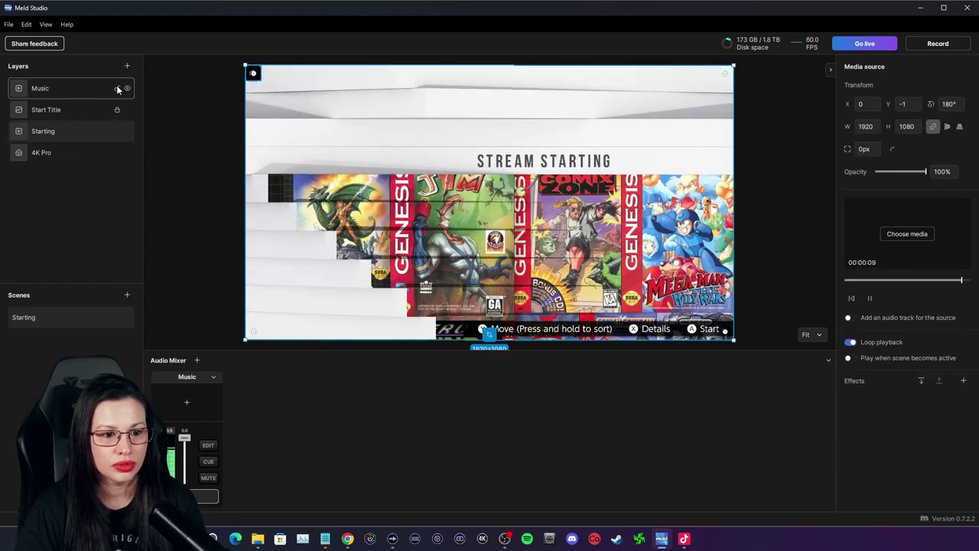
left_click(116, 154)
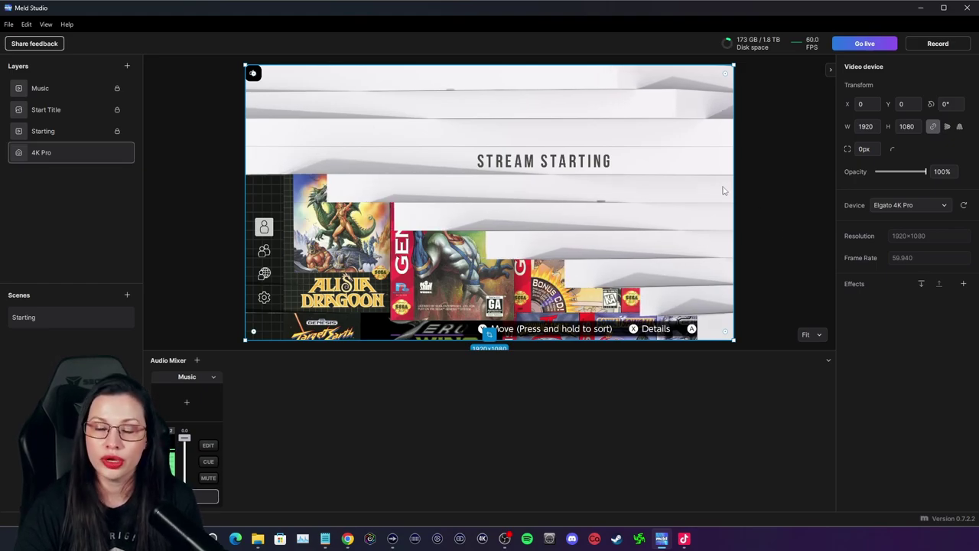
Step: Set the opacity of the Starting overlay layer to 75%
left_click(52, 127)
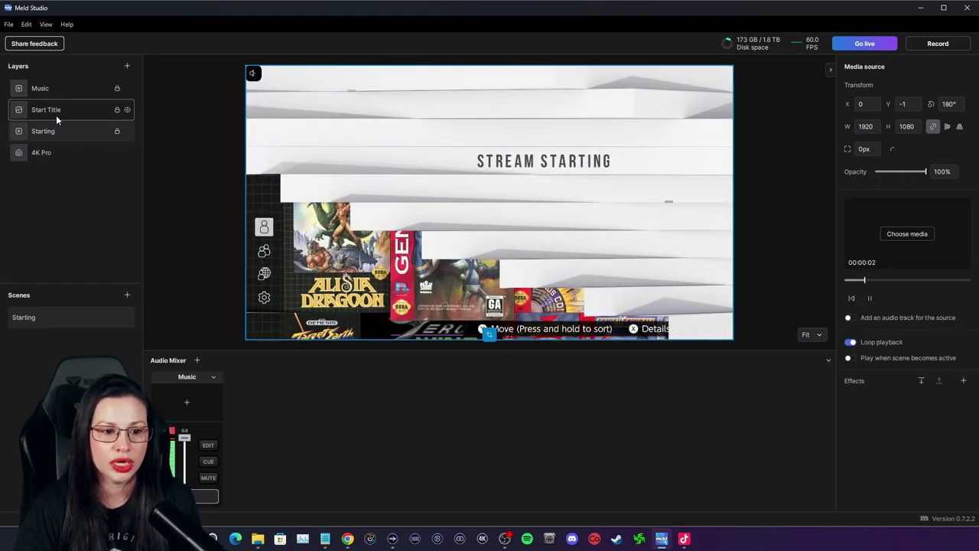
mouse_move(927, 172)
left_mouse_down()
mouse_move(906, 171)
mouse_move(925, 171)
left_mouse_up()
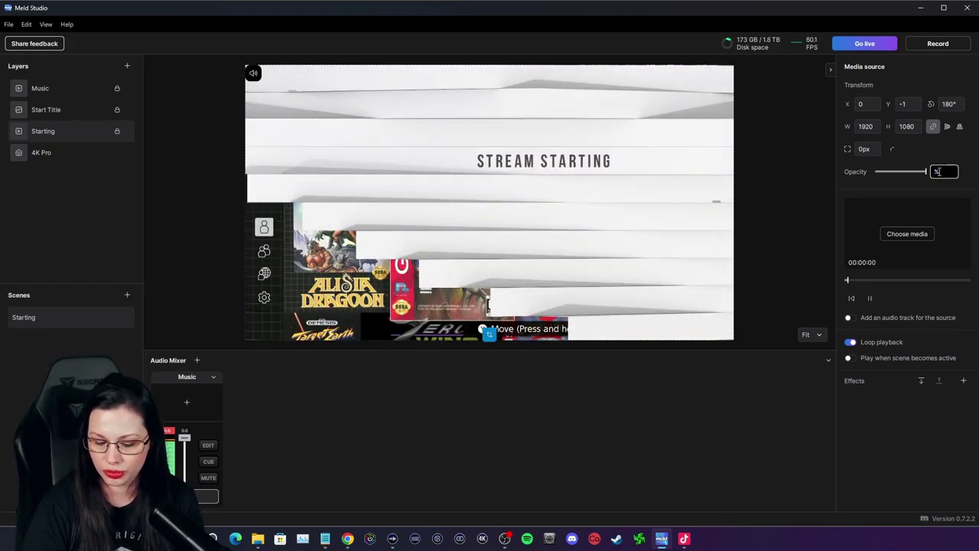
type("60")
key("Return")
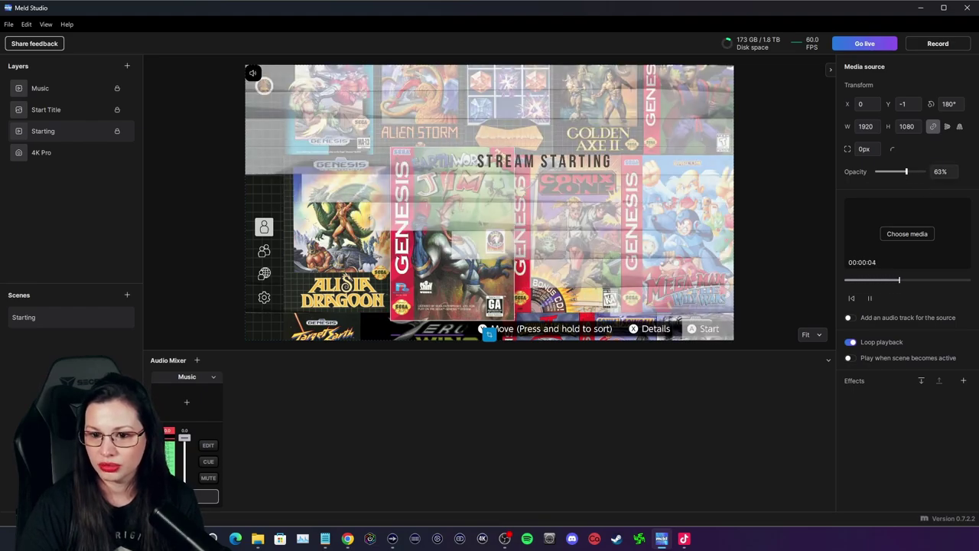
key("Up")
key("Up")
key("Up")
key("Up")
key("Up")
key("Up")
key("Up")
key("Up")
key("Up")
key("Up")
key("Up")
key("Up")
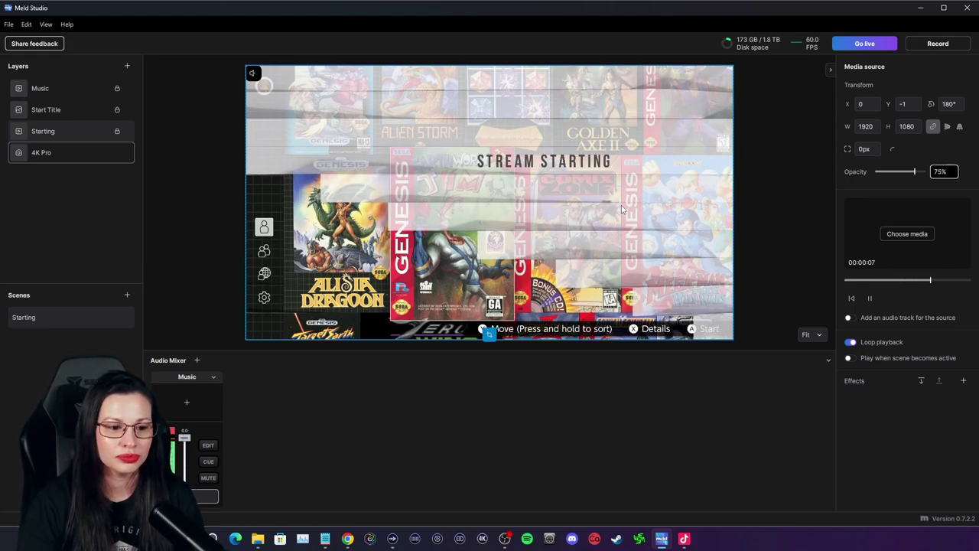
Step: Add a second scene and rename it as Live
left_click(127, 295)
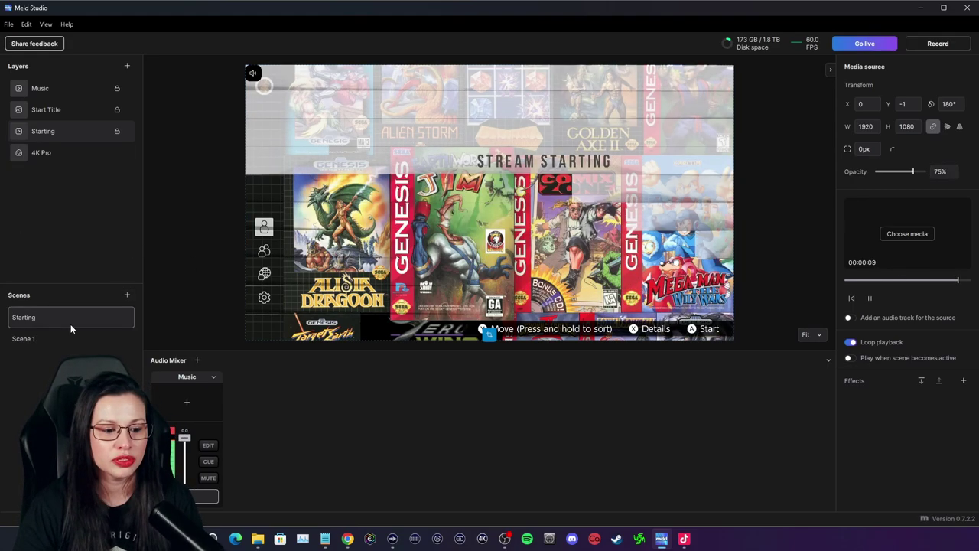
left_click(55, 334)
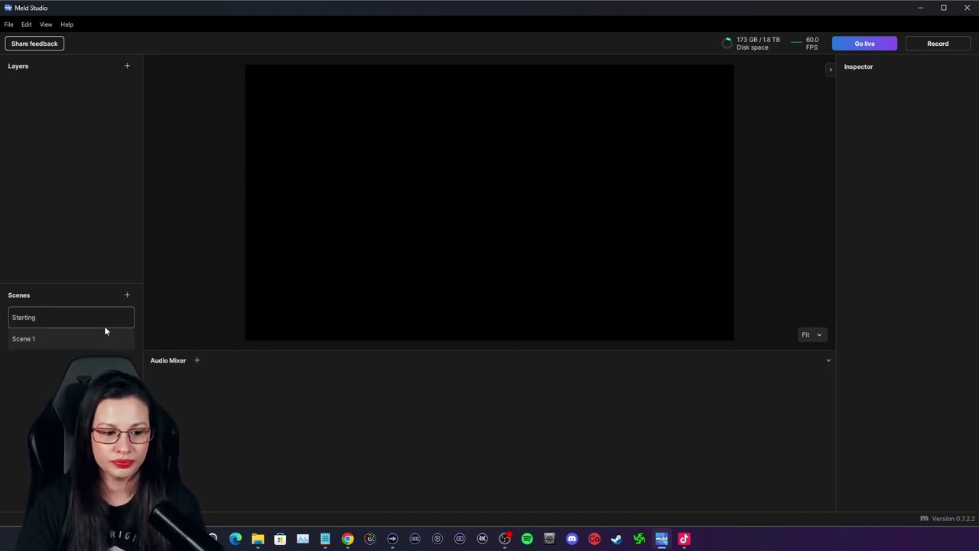
left_click(81, 322)
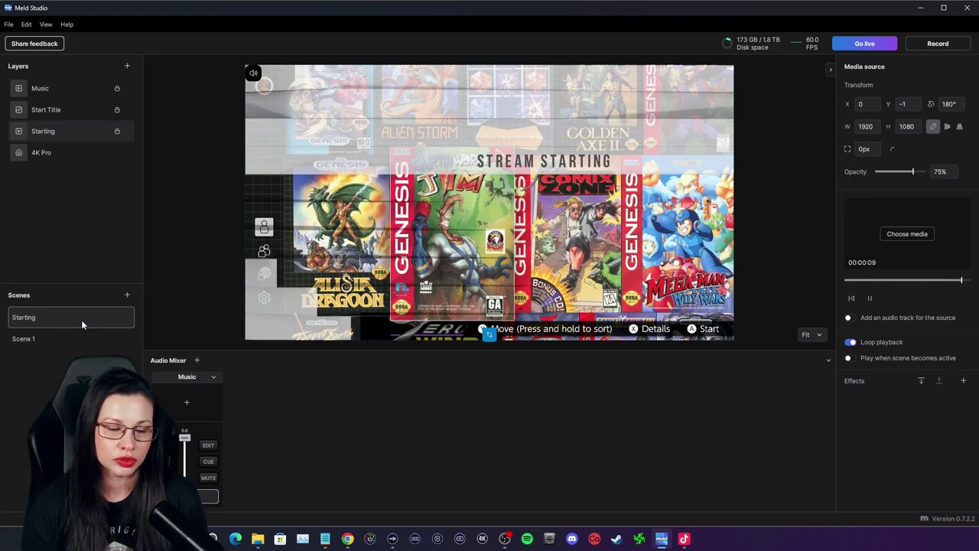
left_click(62, 338)
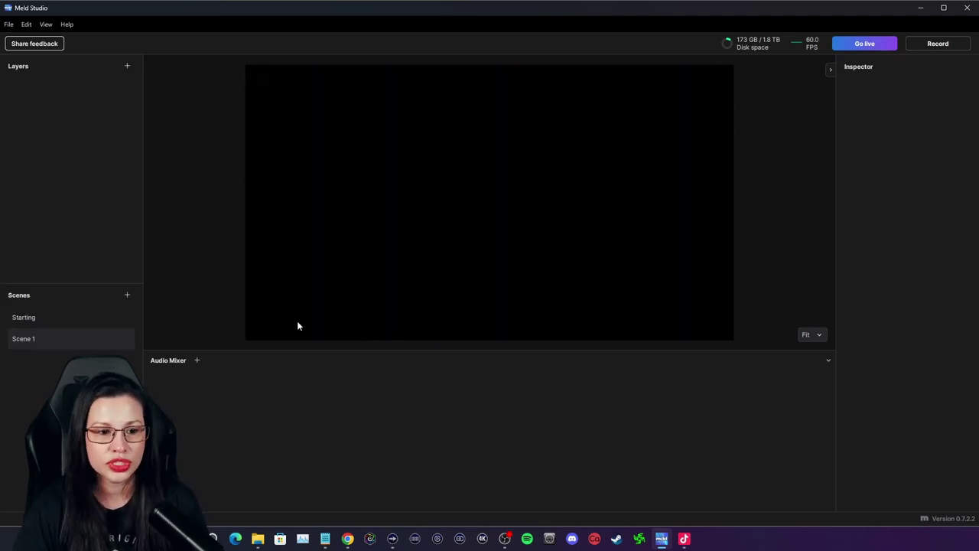
right_click(40, 341)
left_click(61, 350)
type("Live")
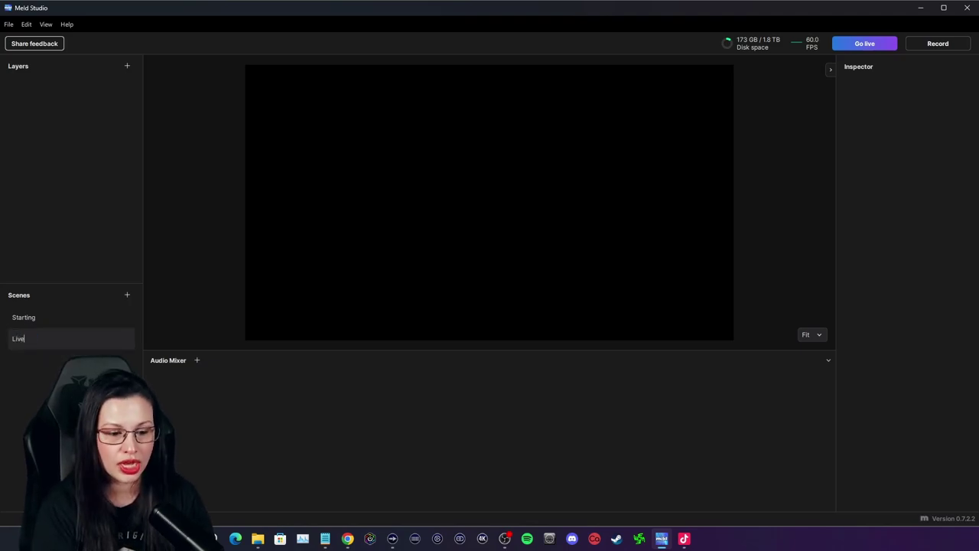
key("Return")
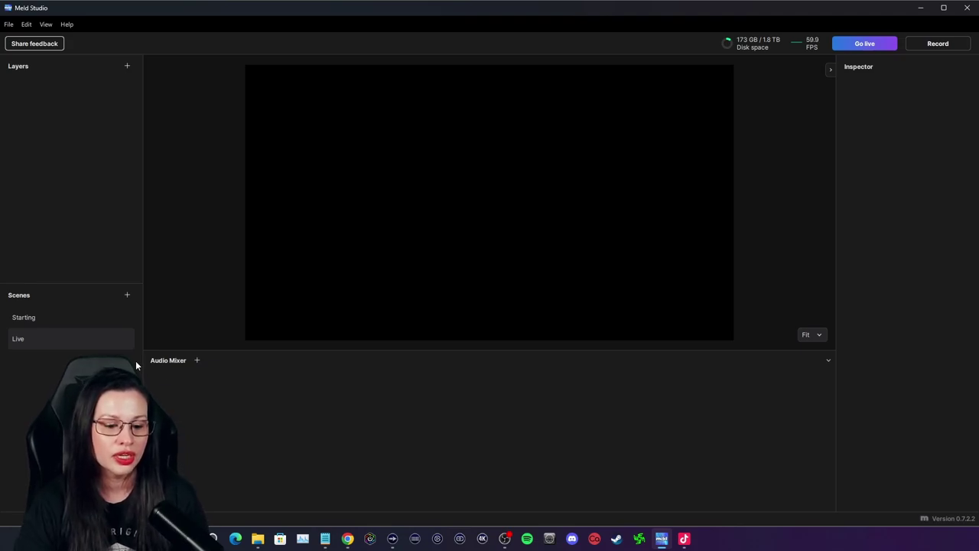
Step: Add an audio track to the Live scene and open its list of input device sources
left_click(197, 359)
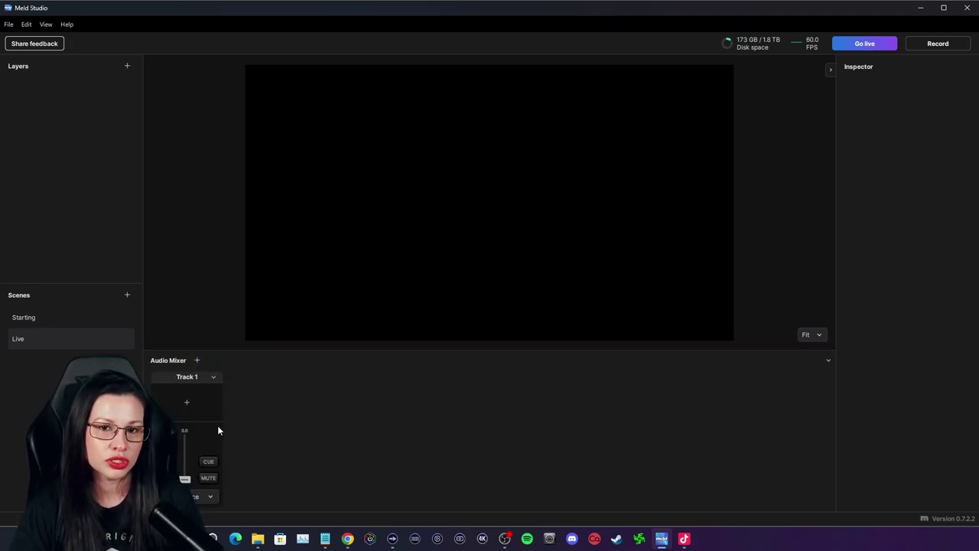
left_click(187, 404)
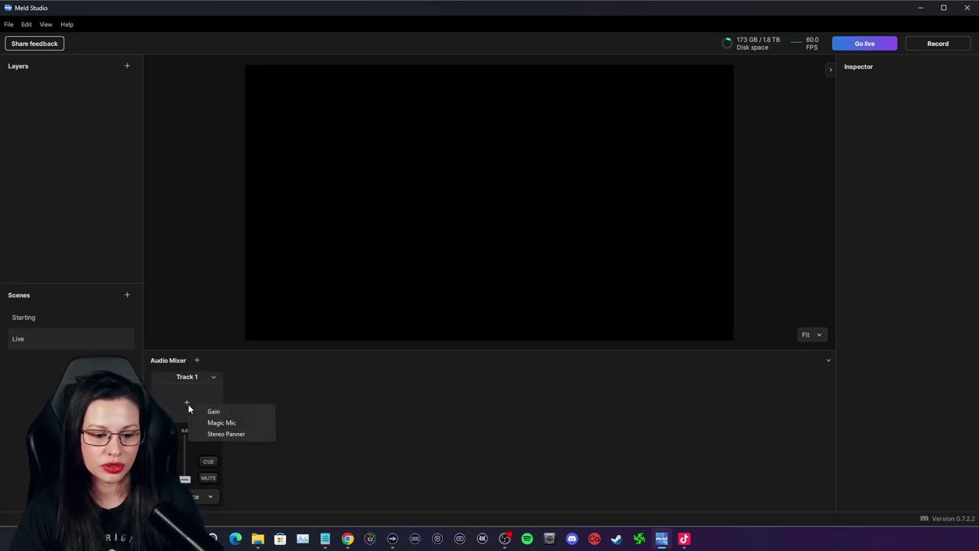
left_click(208, 499)
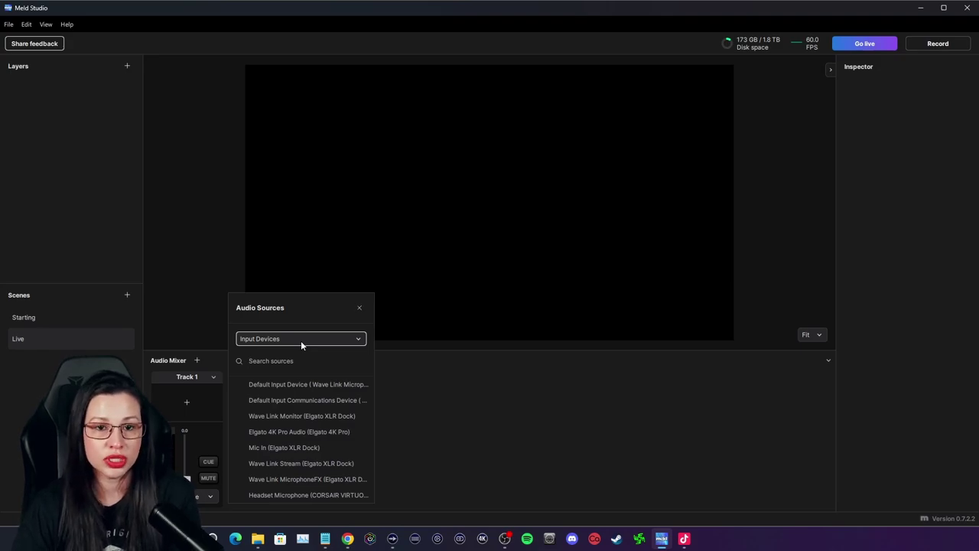
key("Tab")
Step: Switch to Wave Link to check its input channels, and return to Meld Studio to set Track 1's source to Elgato 4K Pro Audio
left_click(391, 540)
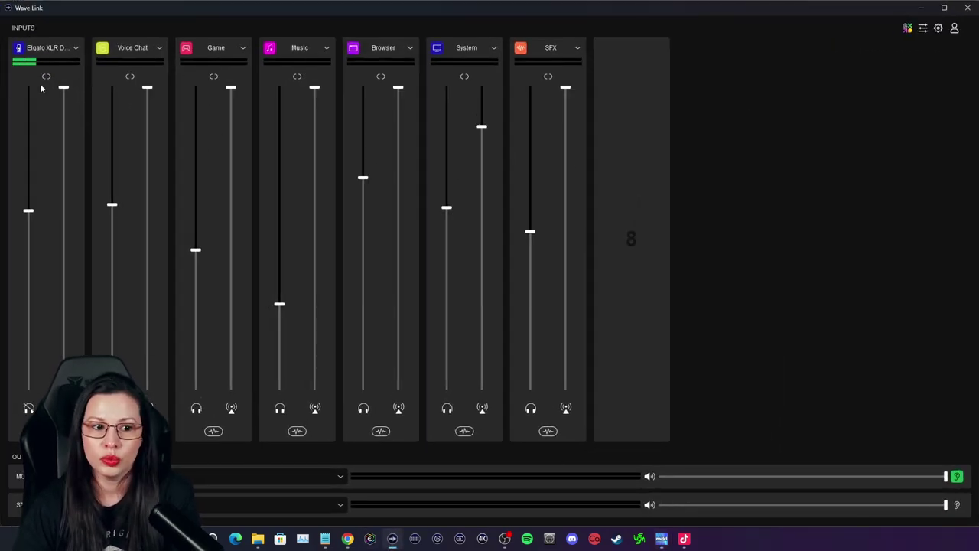
left_click(926, 8)
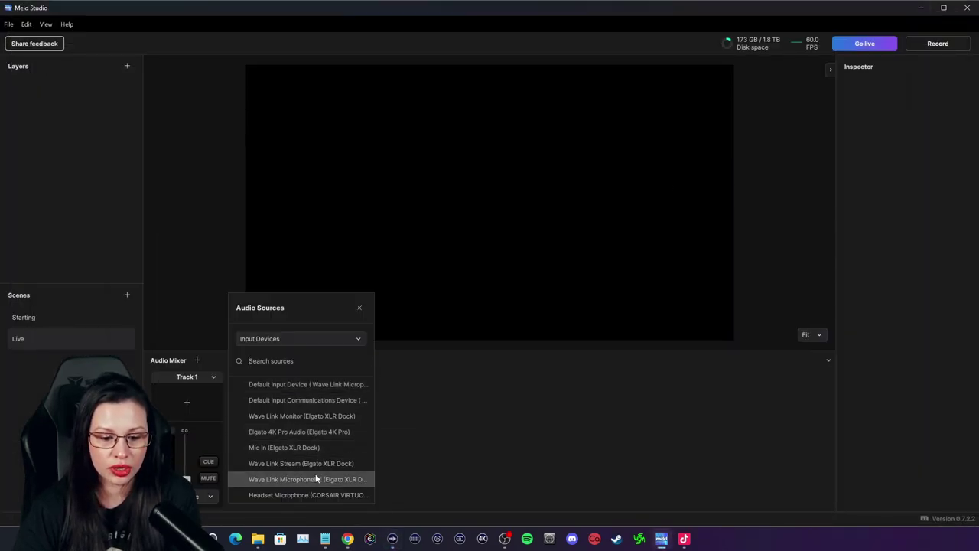
left_click(313, 434)
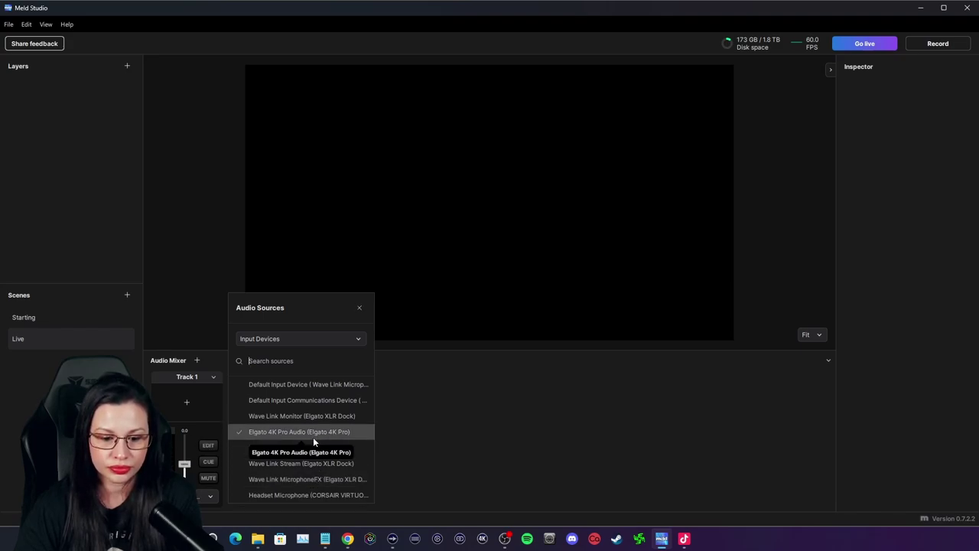
Step: Close the audio source list and rename Track 1 as 4k Pro
left_click(432, 463)
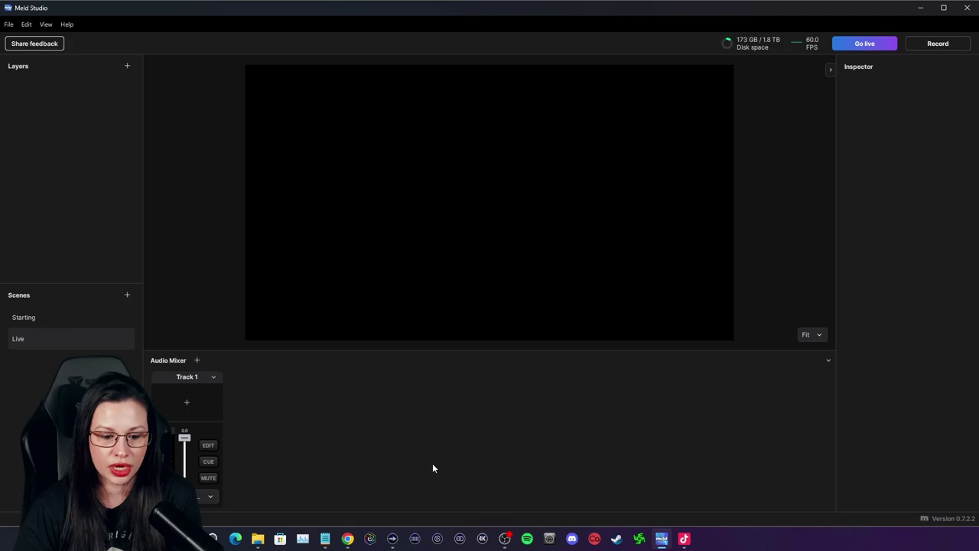
left_click(213, 377)
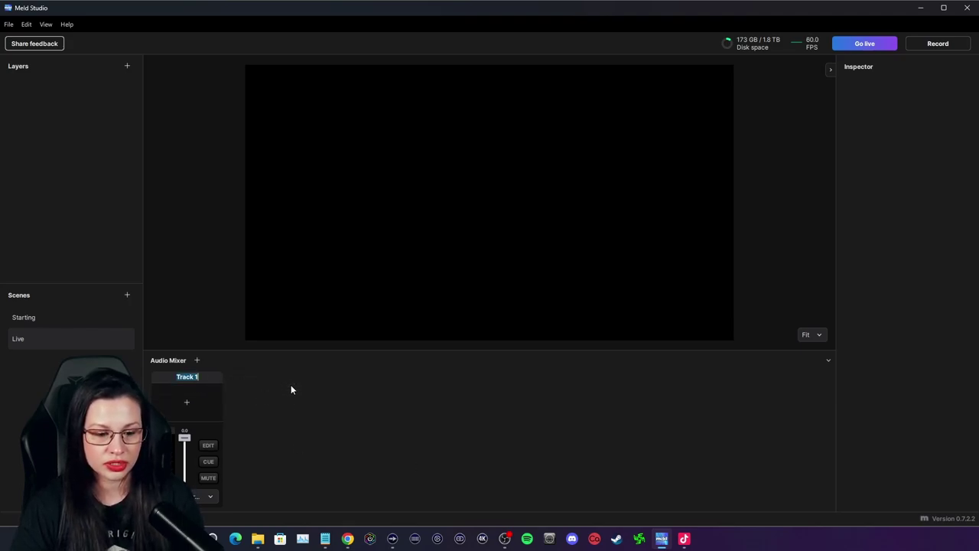
type("4k Pro")
key("Return")
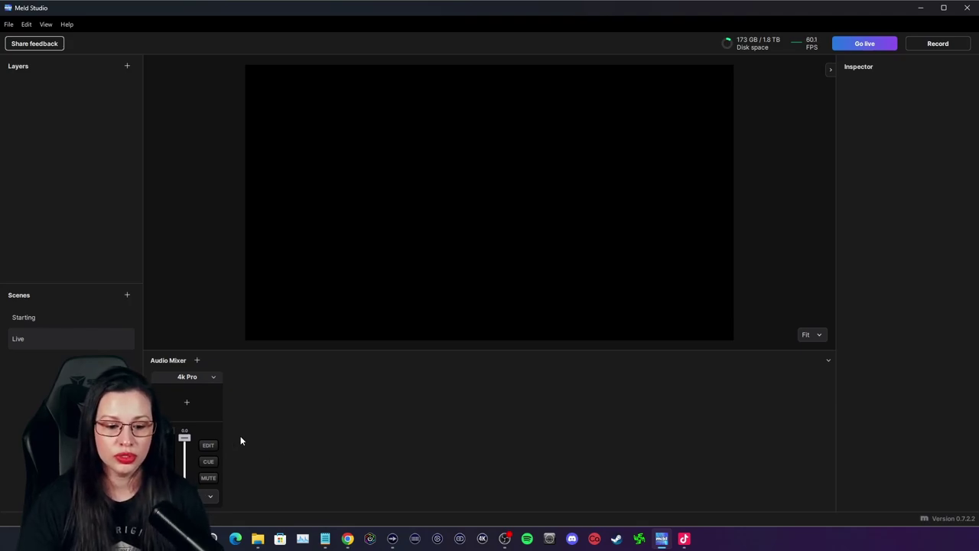
Step: Add an audio track named Mic FX with Wave Link MicrophoneFX (Elgato XLR Dock) as its input source
left_click(197, 360)
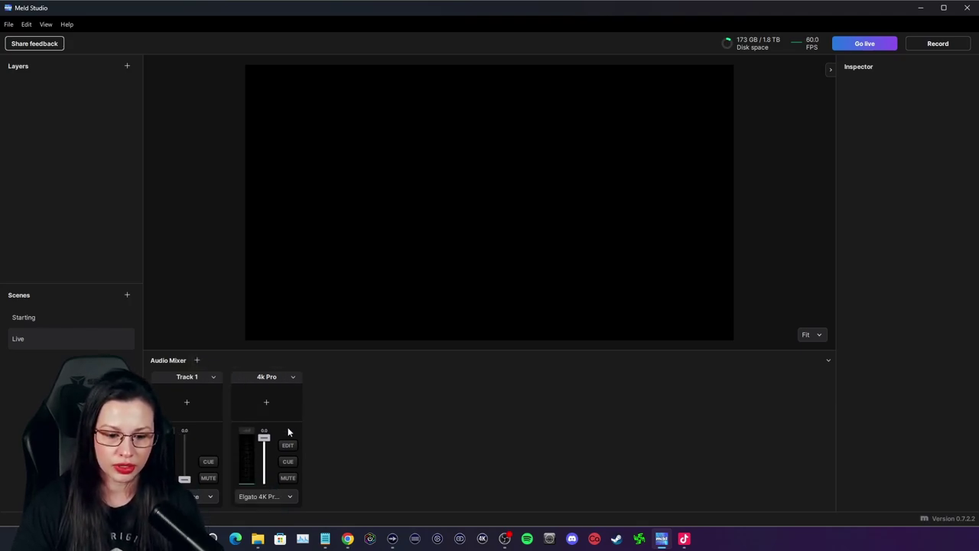
left_click(212, 377)
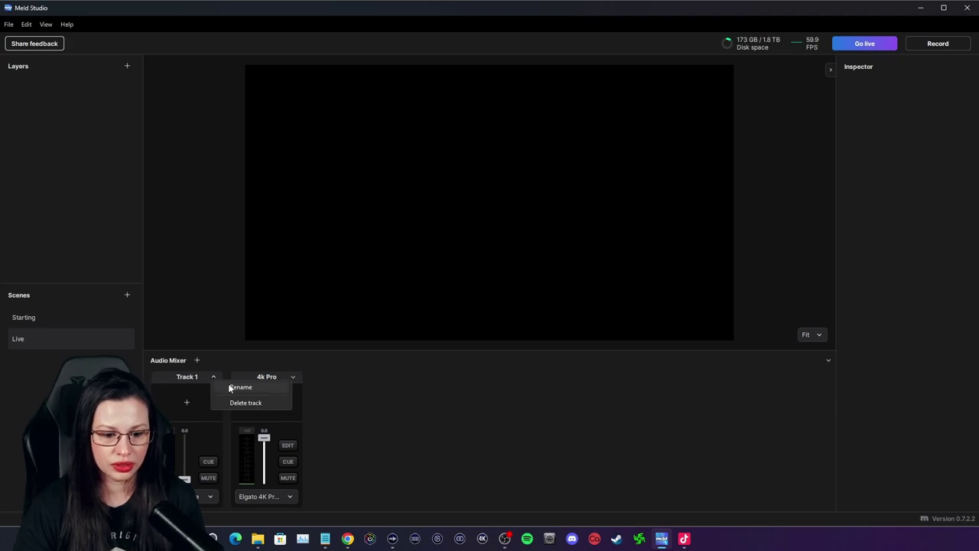
left_click(231, 388)
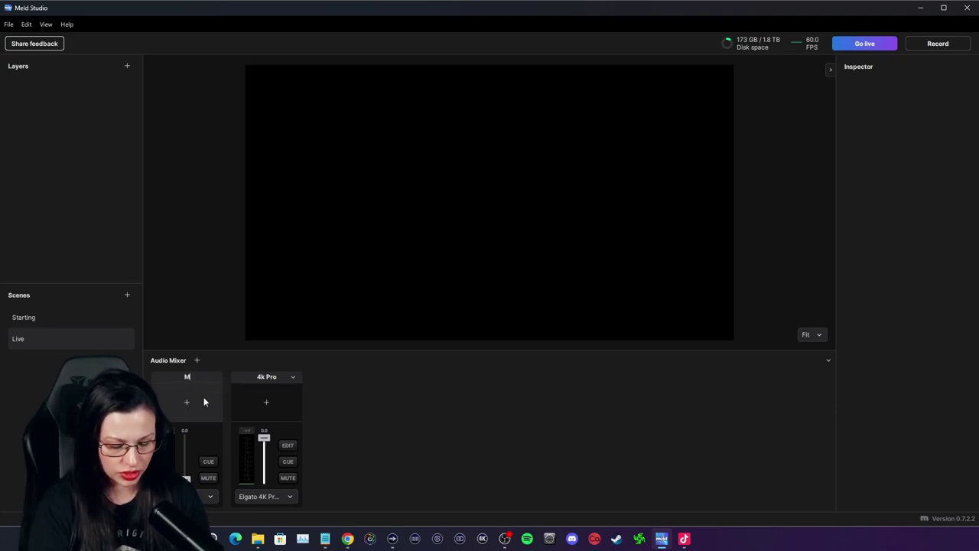
key("Return")
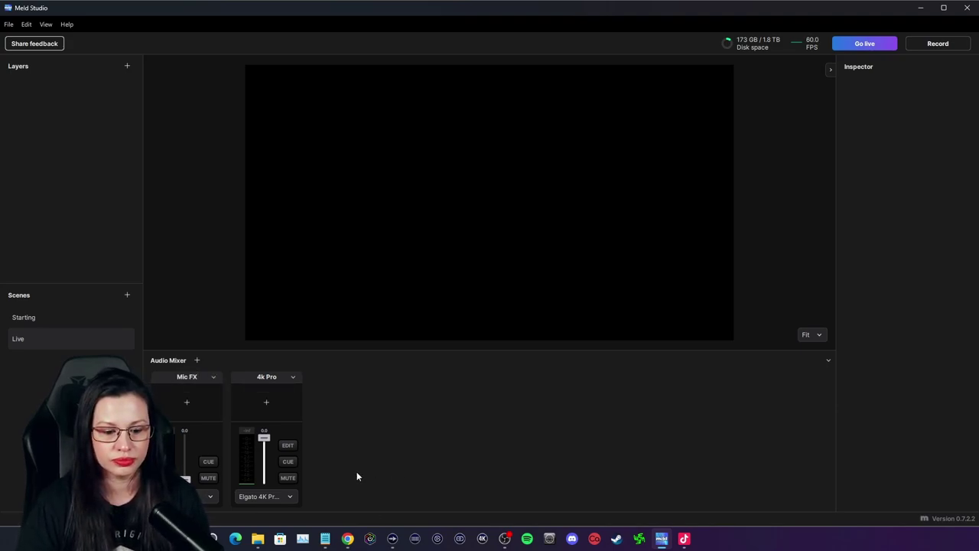
left_click(210, 496)
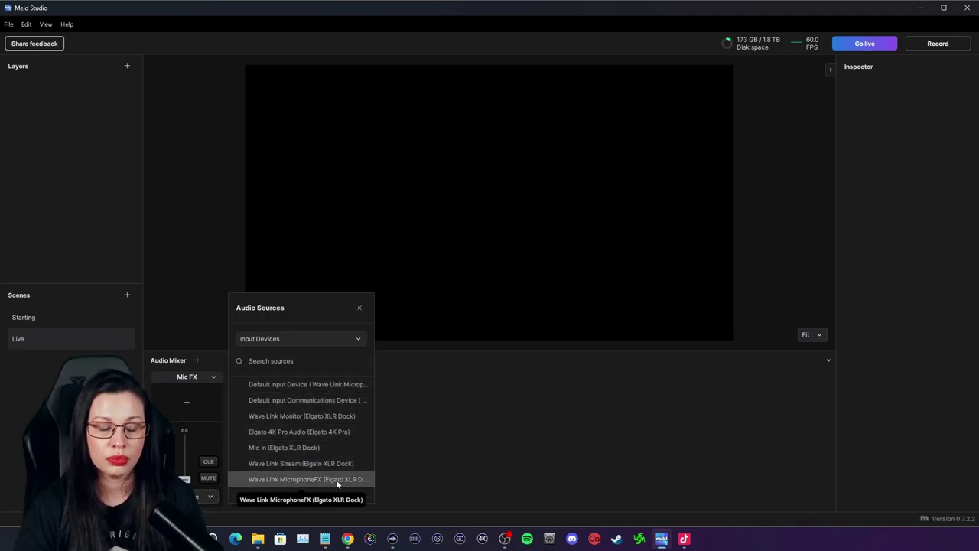
left_click(514, 450)
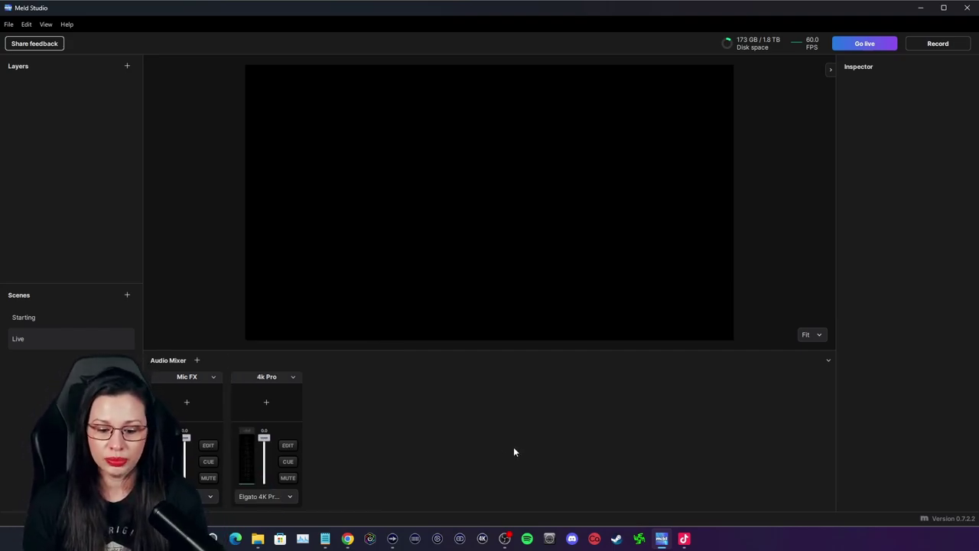
Step: Switch to Wave Link to view the effects on the microphone channel, and close it to return to Meld Studio
left_click(392, 538)
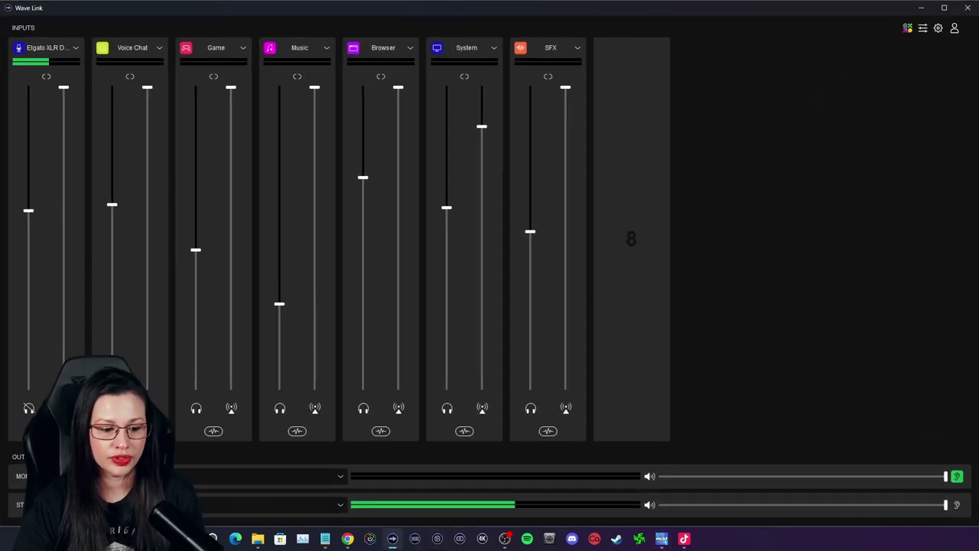
left_click(46, 431)
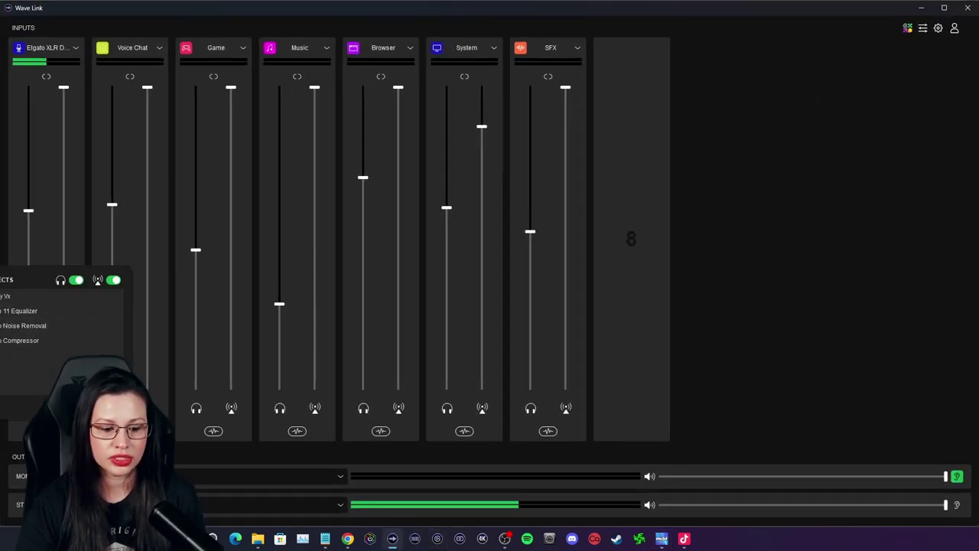
key("Escape")
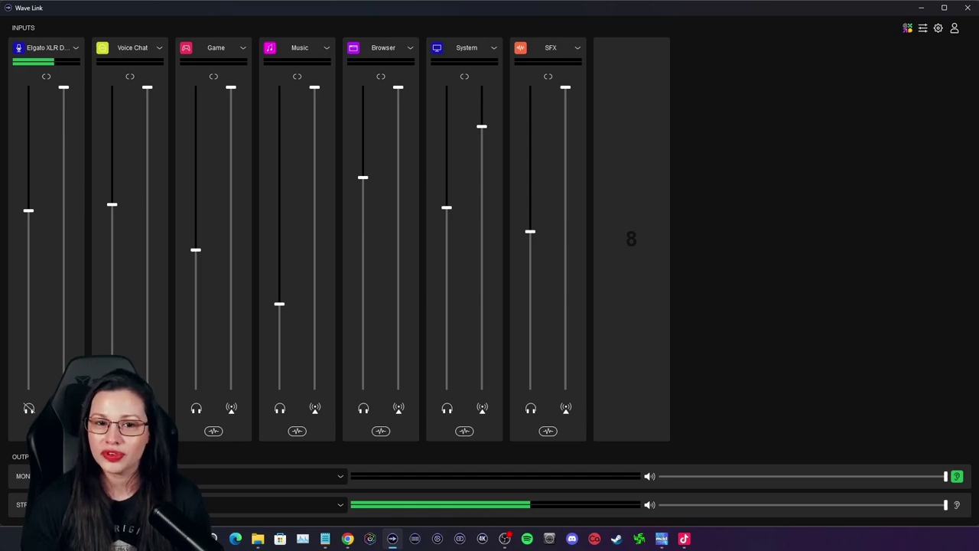
mouse_move(621, 271)
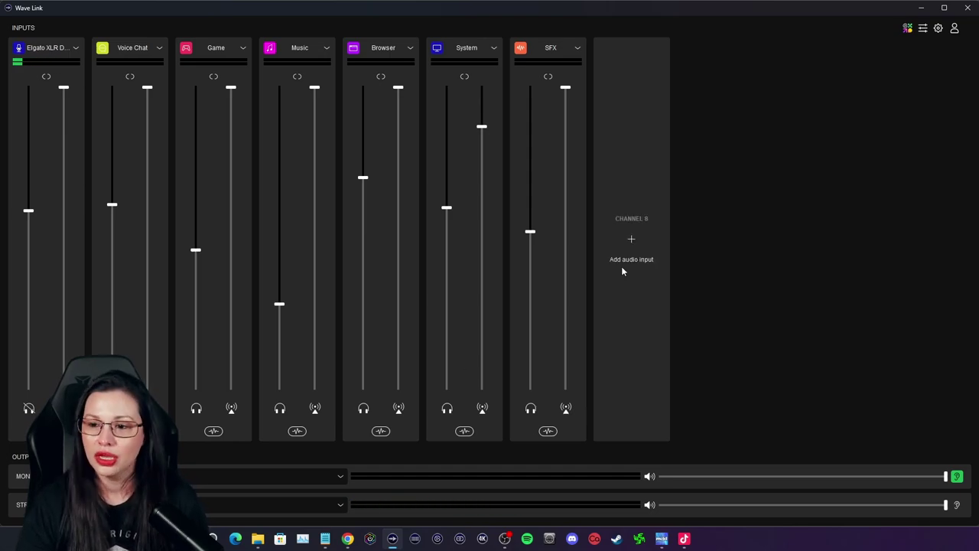
left_click(968, 9)
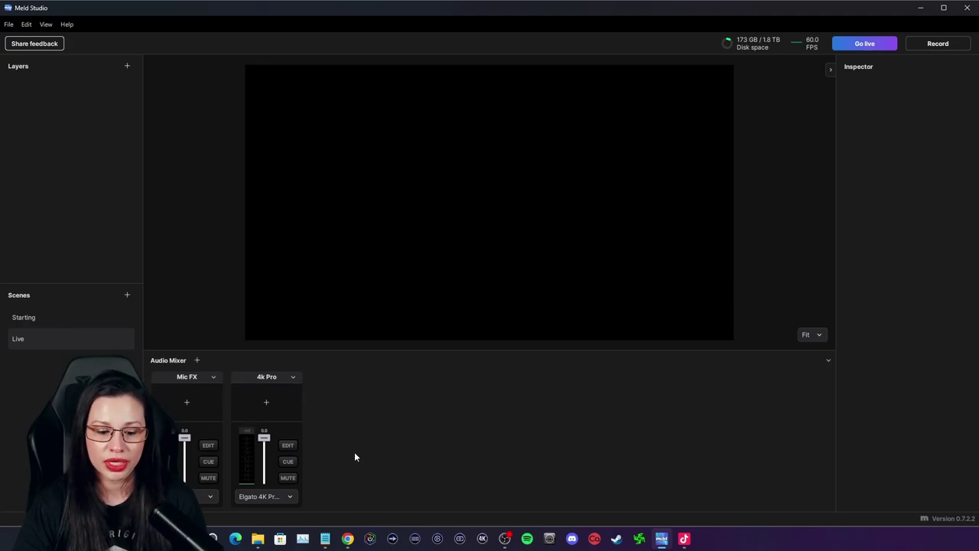
Step: Add another audio track and set its source to the output device Wave Link Game (Elgato XLR Dock)
left_click(197, 360)
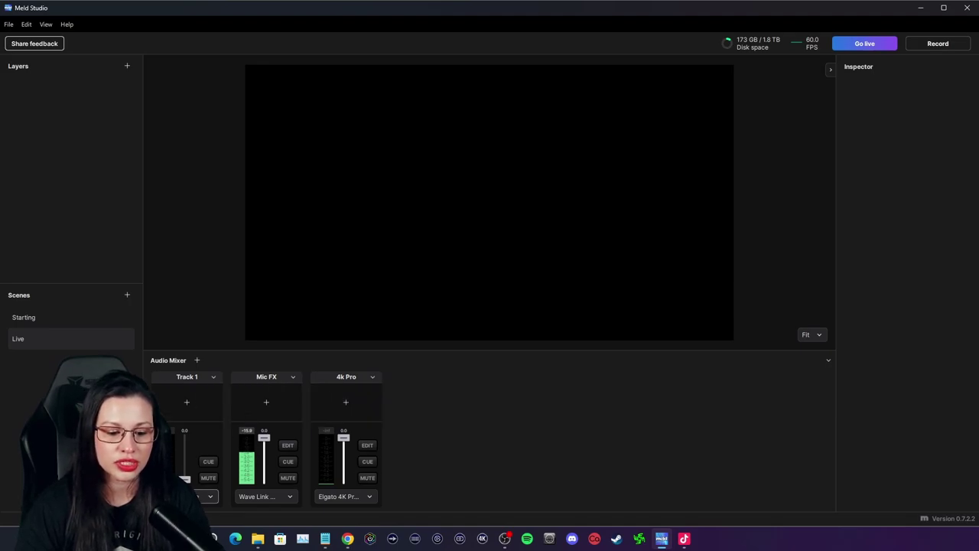
left_click(191, 400)
left_click(301, 341)
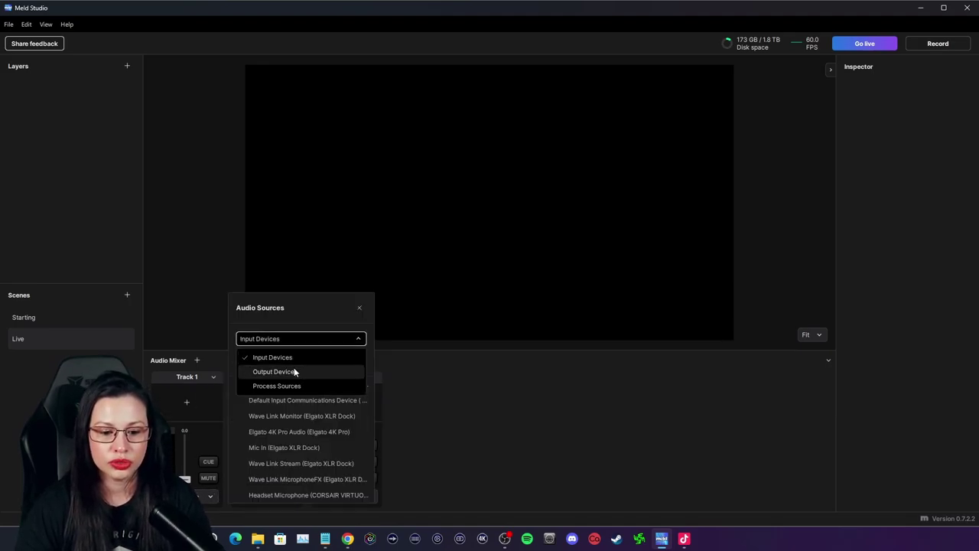
left_click(296, 370)
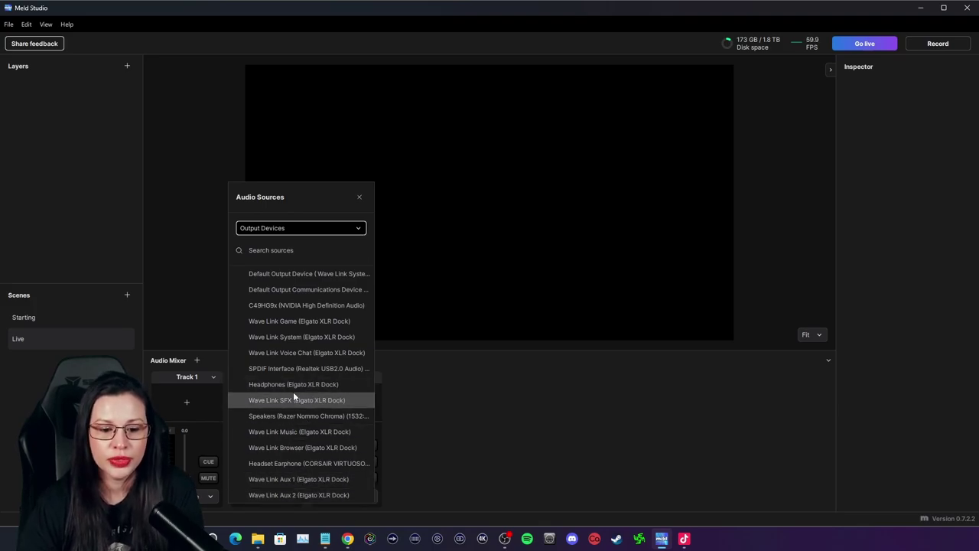
left_click(305, 322)
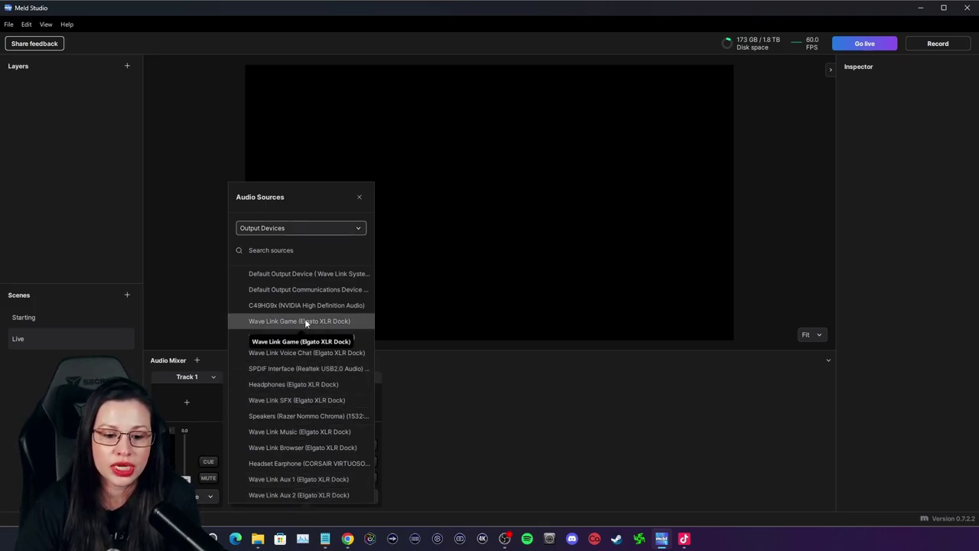
left_click(359, 196)
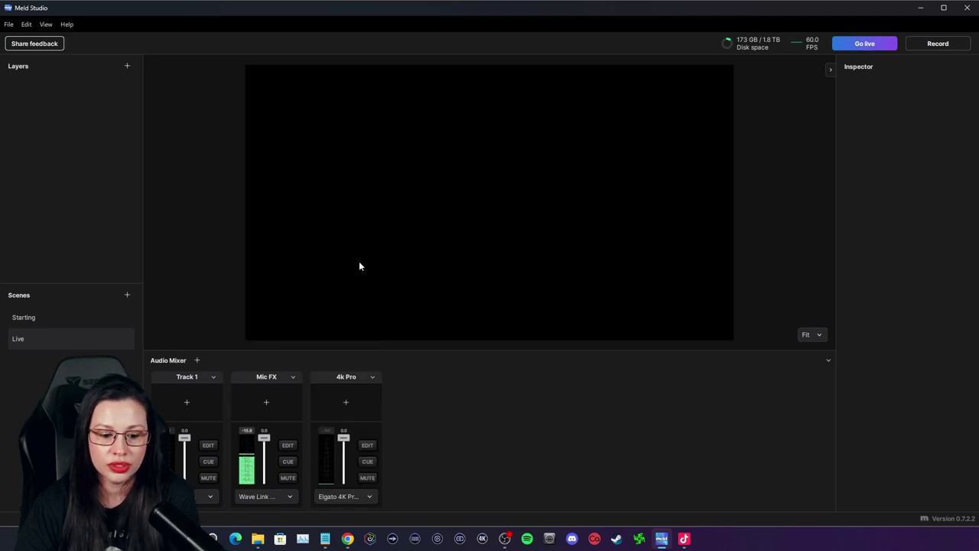
Step: Rename the new Wave Link Game track, Track 1, as Game
left_click(213, 381)
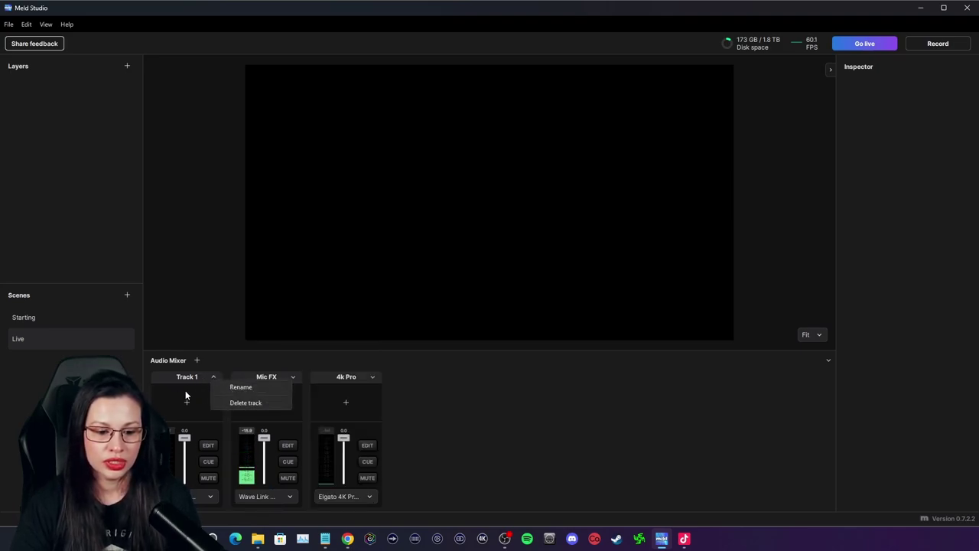
left_click(239, 386)
left_click(214, 376)
left_click(213, 376)
left_click(235, 384)
type("W")
key("BackSpace")
type("Gam")
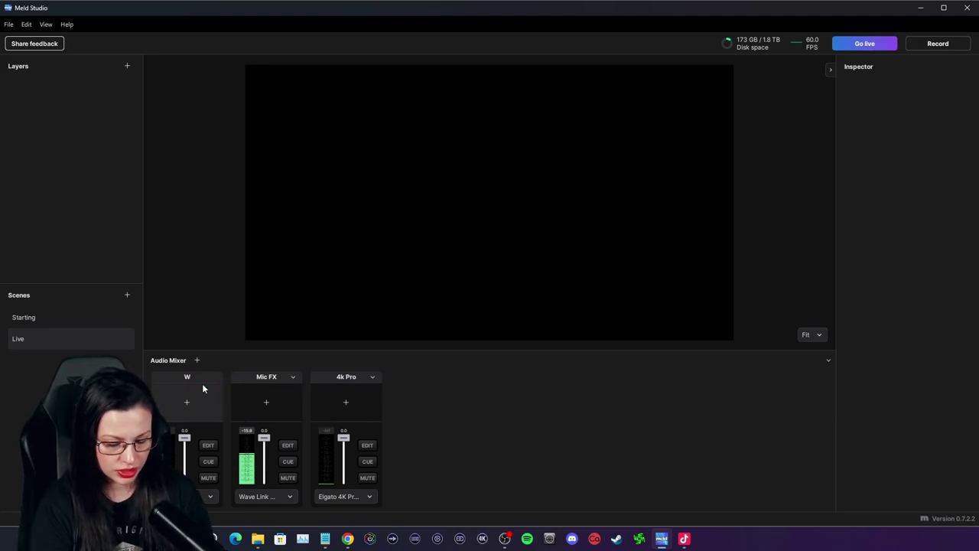
type("e")
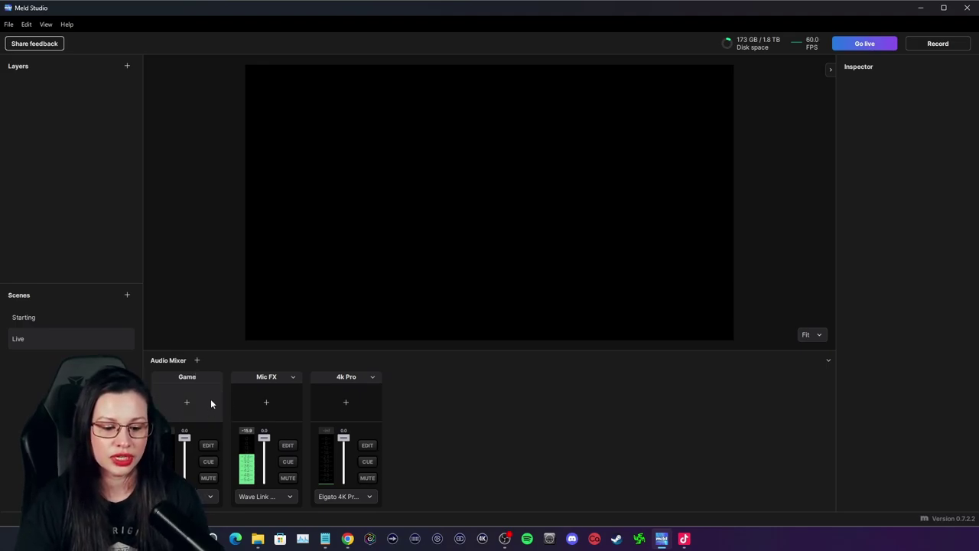
left_click(214, 404)
left_click(398, 457)
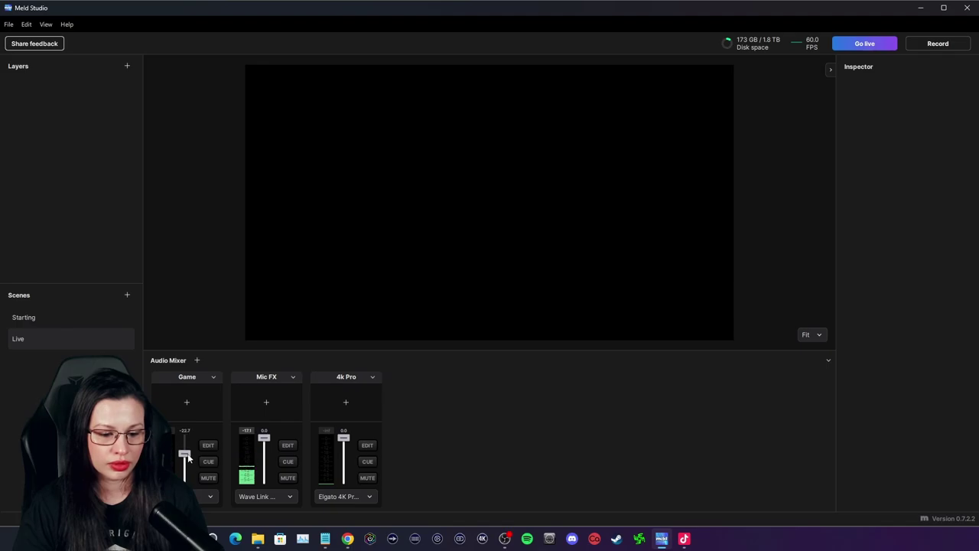
Step: Lower the volume faders of the Game and 4k Pro tracks to about -20.5 dB
left_click_drag(187, 455, 188, 455)
left_click_drag(344, 437, 343, 452)
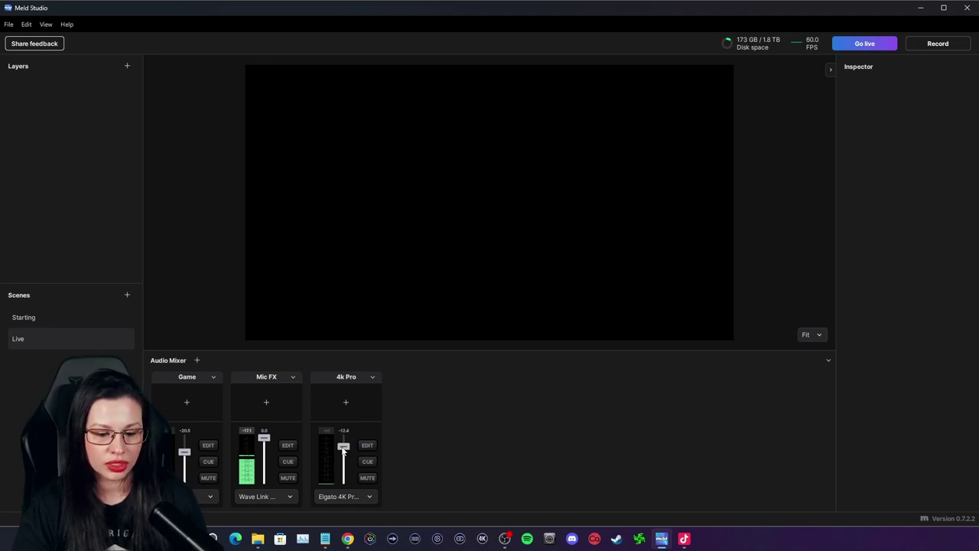
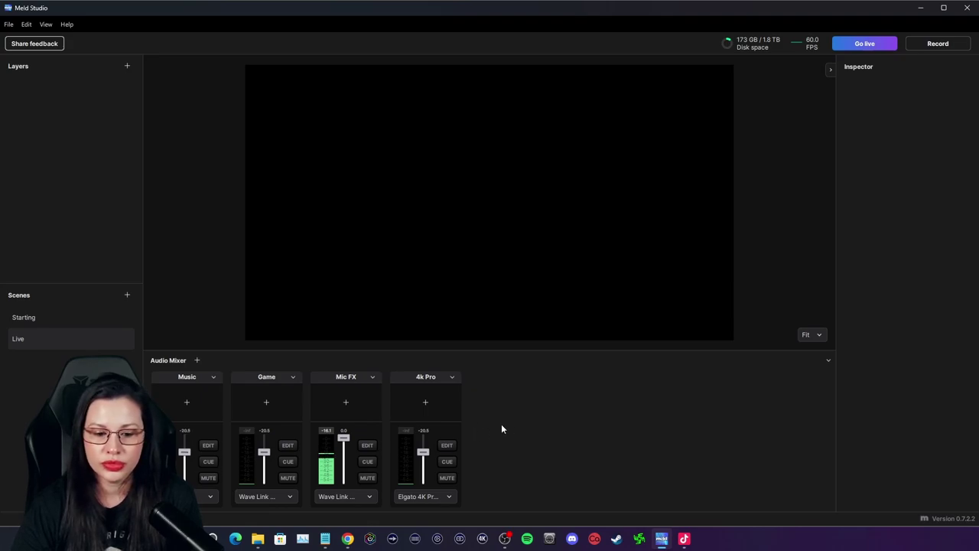
Step: Add another audio track to the Live scene and rename it as Voice Chat
left_click(199, 361)
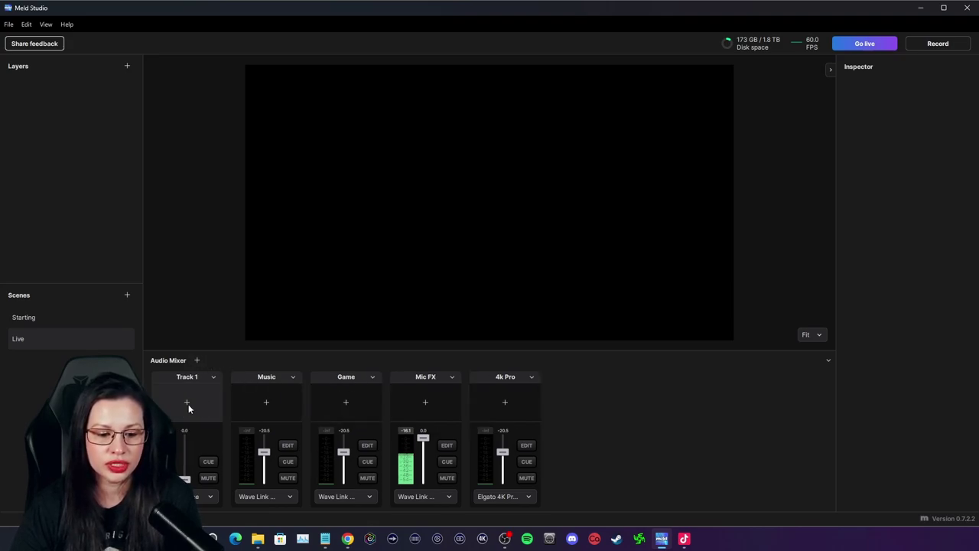
left_click(187, 403)
left_click(214, 376)
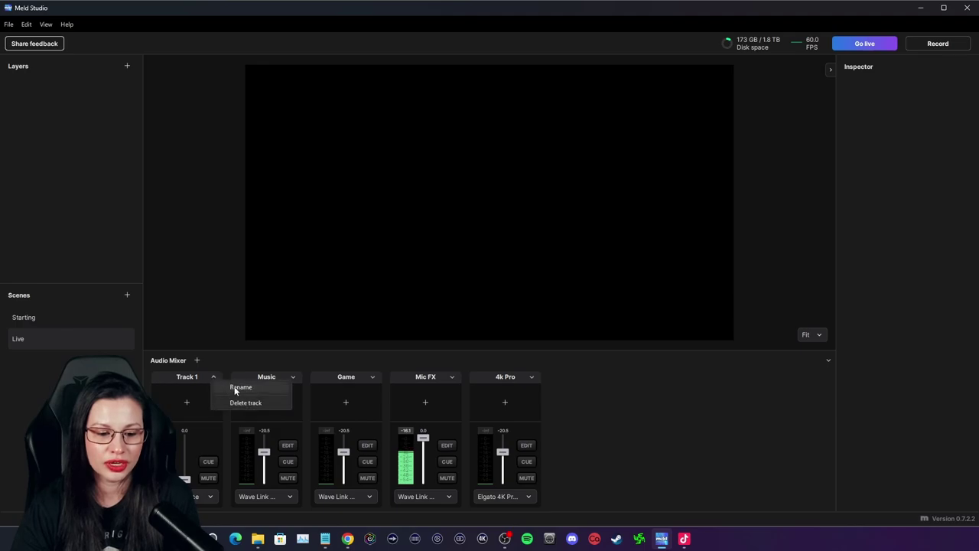
left_click(218, 387)
type("V")
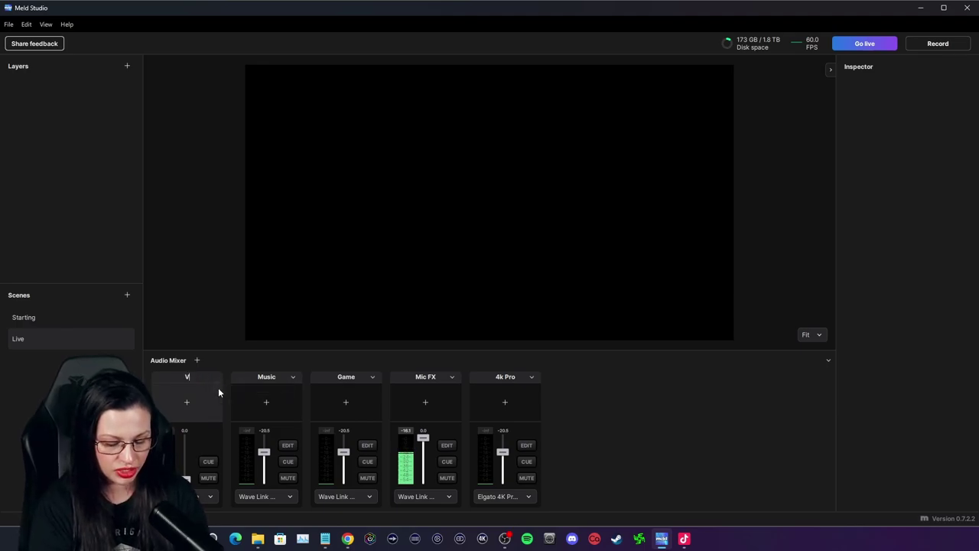
type("oice Chat")
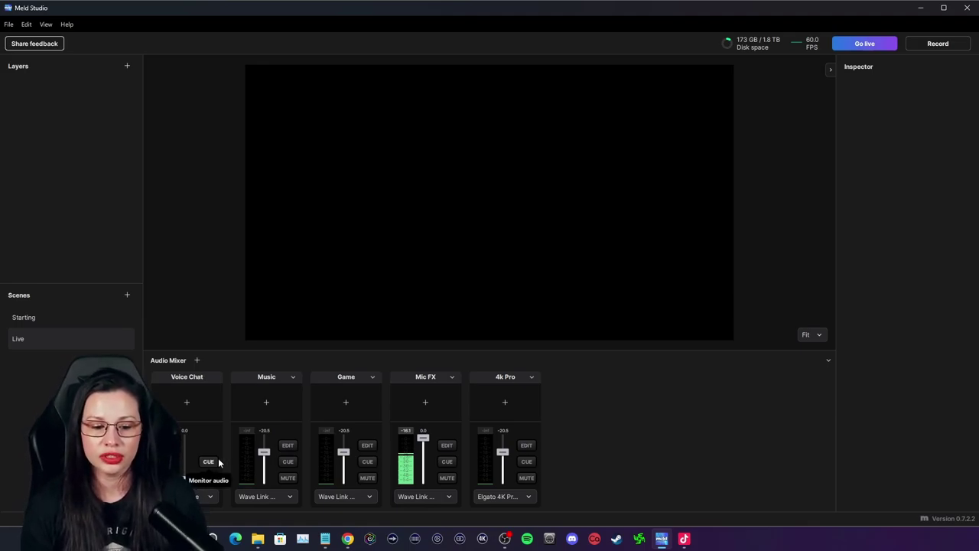
key("Return")
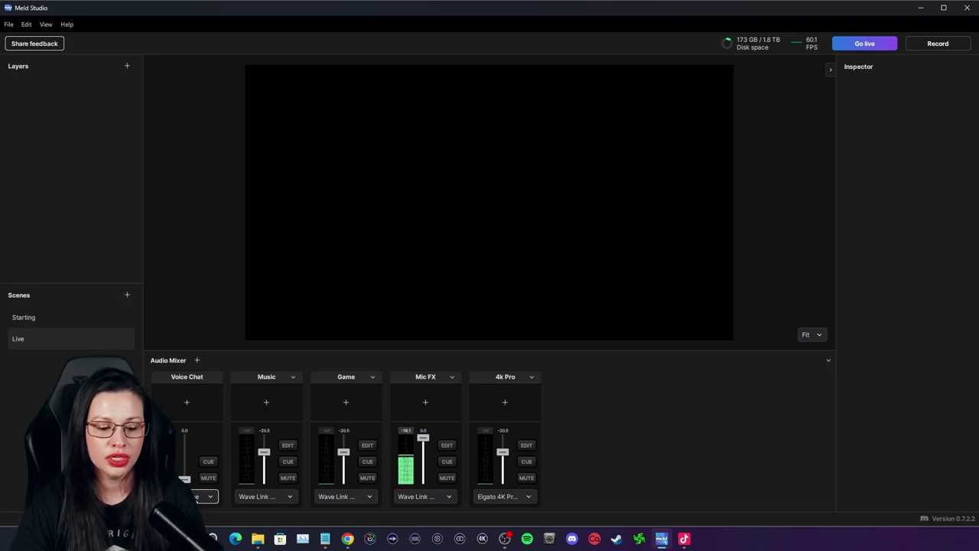
Step: Set the Voice Chat track's source to the output device Wave Link Voice Chat (Elgato XLR Dock)
left_click(208, 497)
left_click(298, 341)
left_click(281, 371)
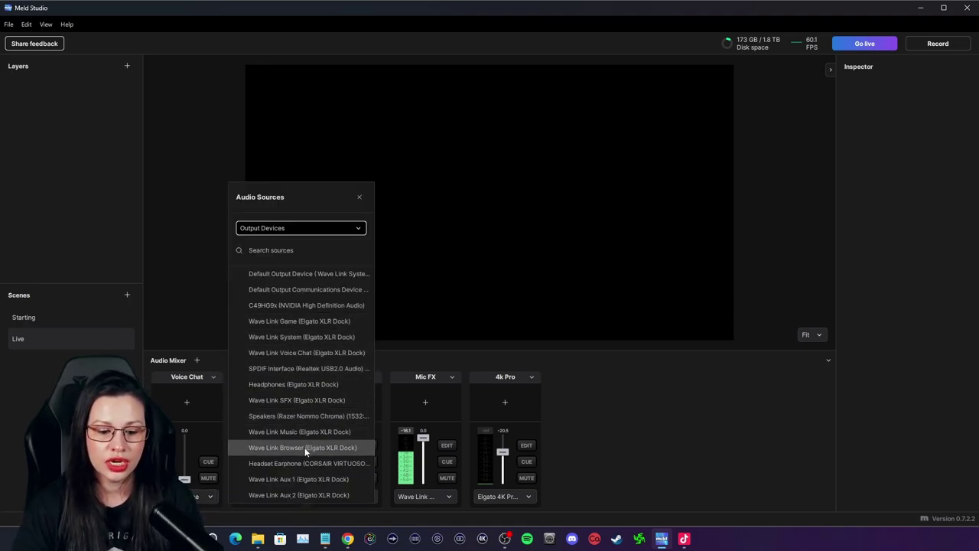
left_click(292, 352)
left_click(610, 433)
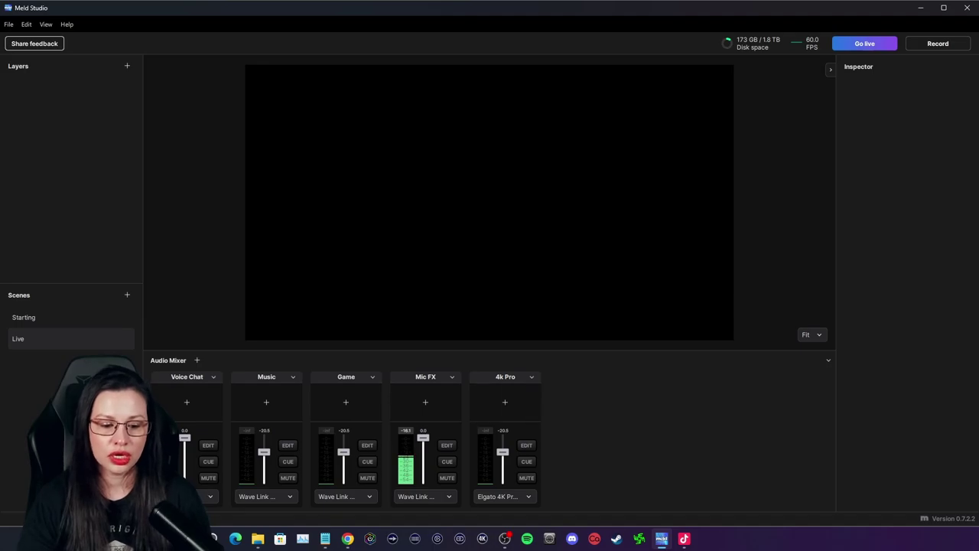
Step: Add another audio track to the Live scene and rename it as SFX
left_click(197, 361)
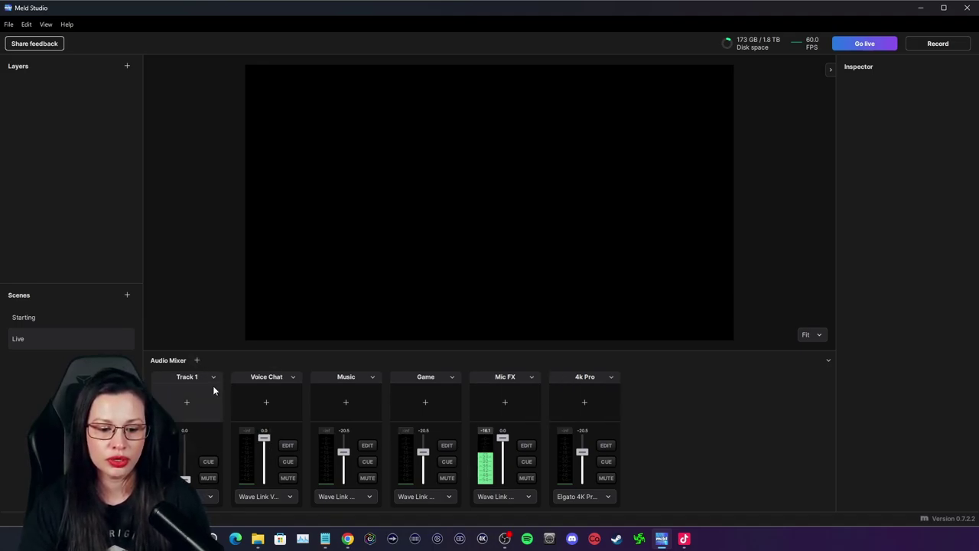
left_click(214, 378)
left_click(231, 386)
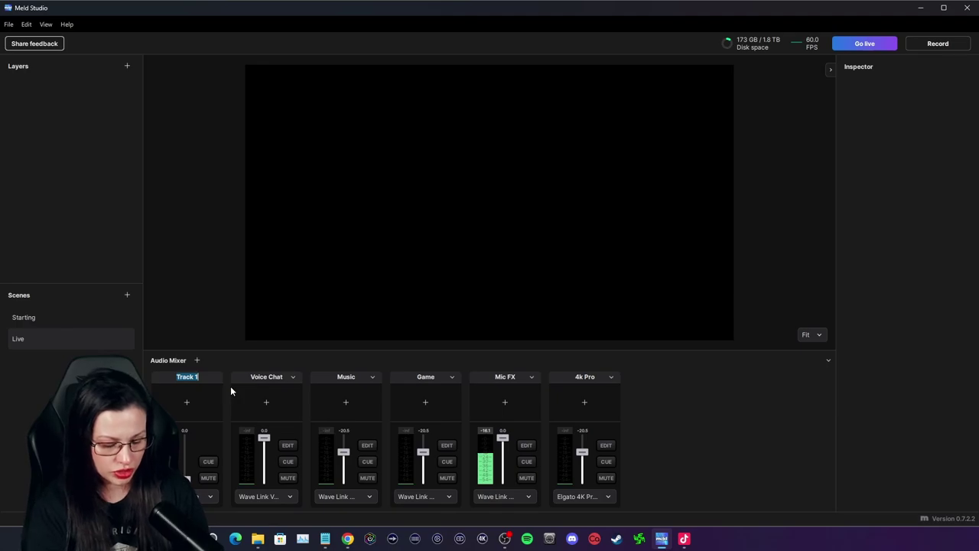
type("SFX")
key("Return")
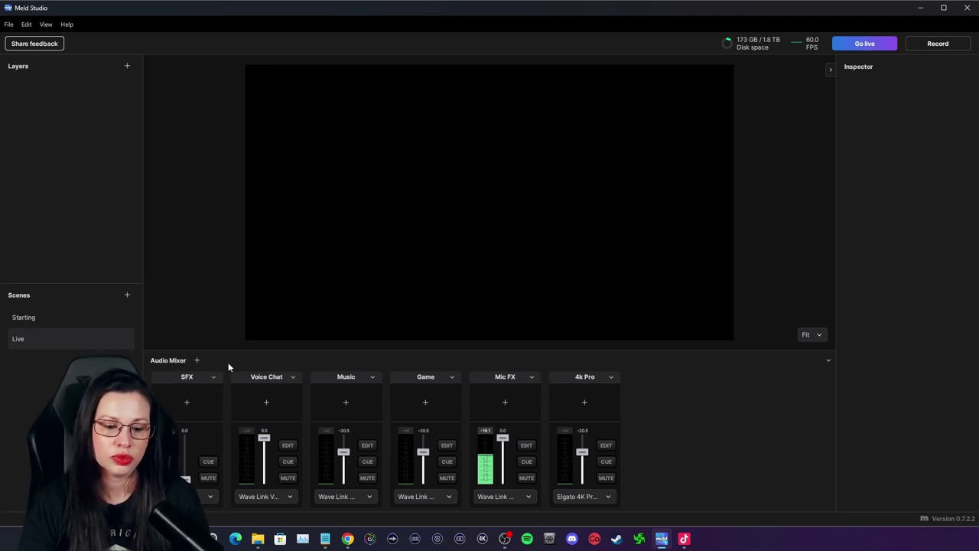
Step: Set the SFX track's source to the output device Wave Link SFX (Elgato XLR Dock) and lower its volume to about -14.6 dB
left_click(205, 496)
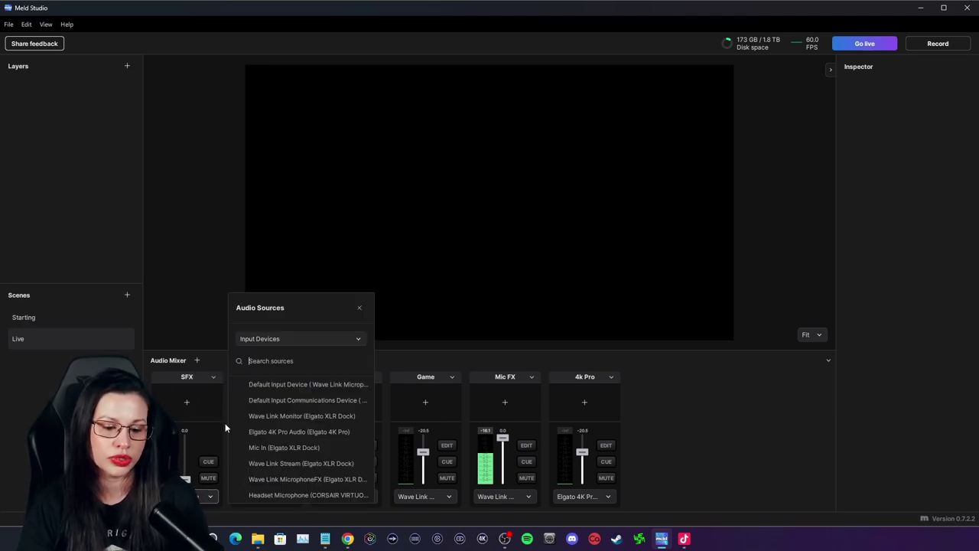
left_click(273, 341)
left_click(279, 370)
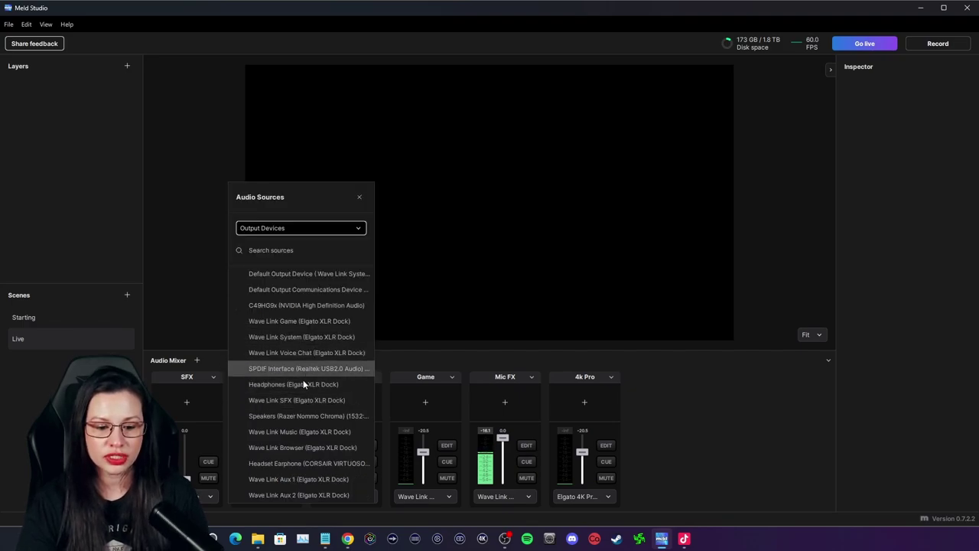
left_click(290, 400)
left_click(679, 406)
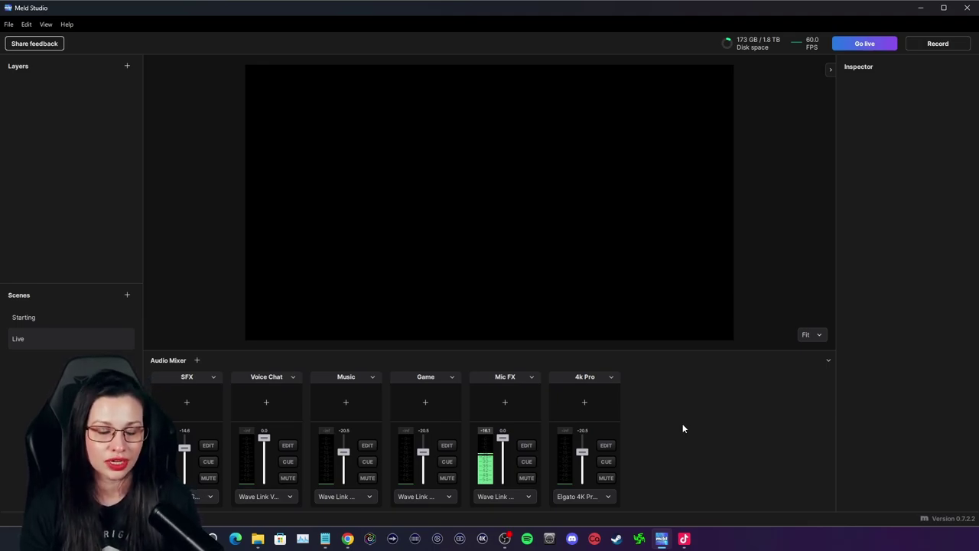
Step: Add another audio track to the Live scene's mixer
left_click(197, 360)
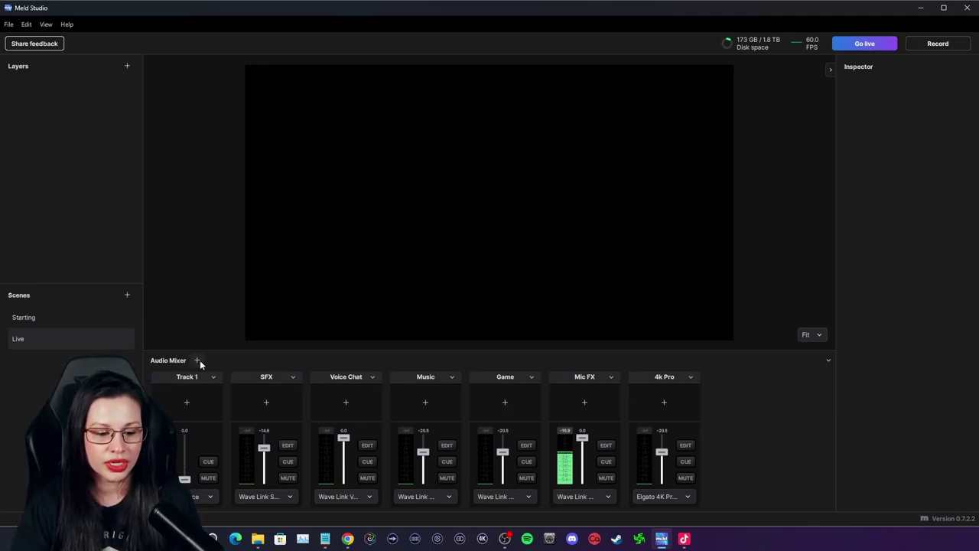
left_click(213, 376)
left_click(239, 388)
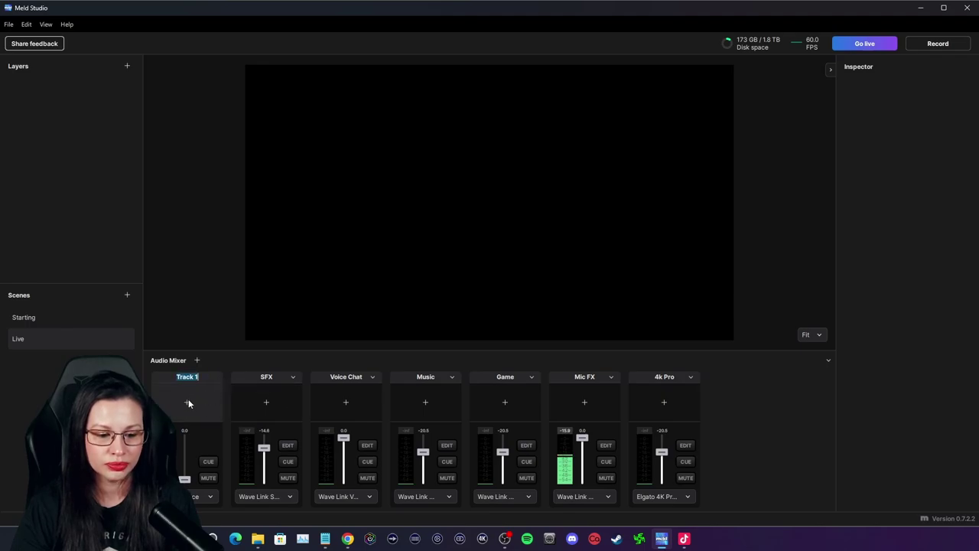
left_click(189, 403)
key("Escape")
left_click(214, 377)
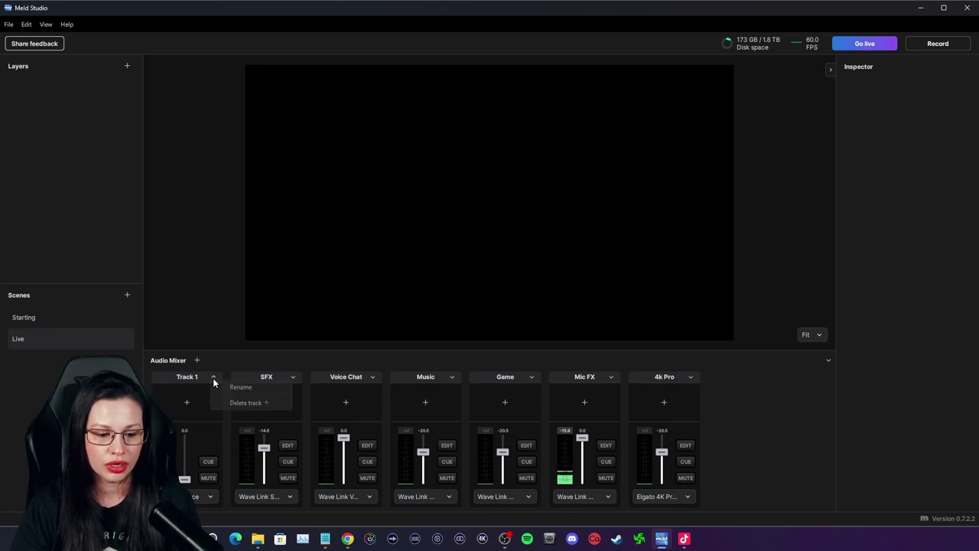
left_click(191, 402)
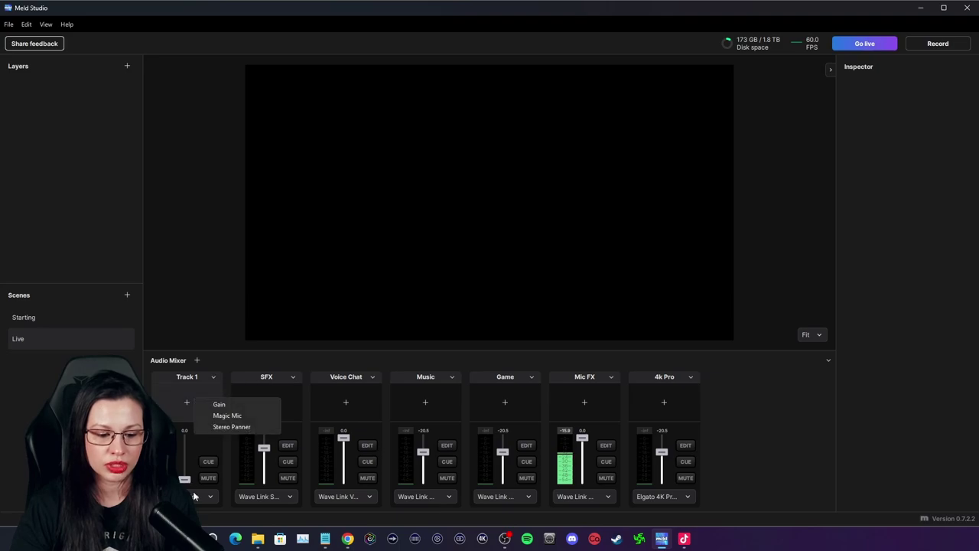
Step: Set the new track's source to the output device Wave Link System (Elgato XLR Dock)
left_click(226, 402)
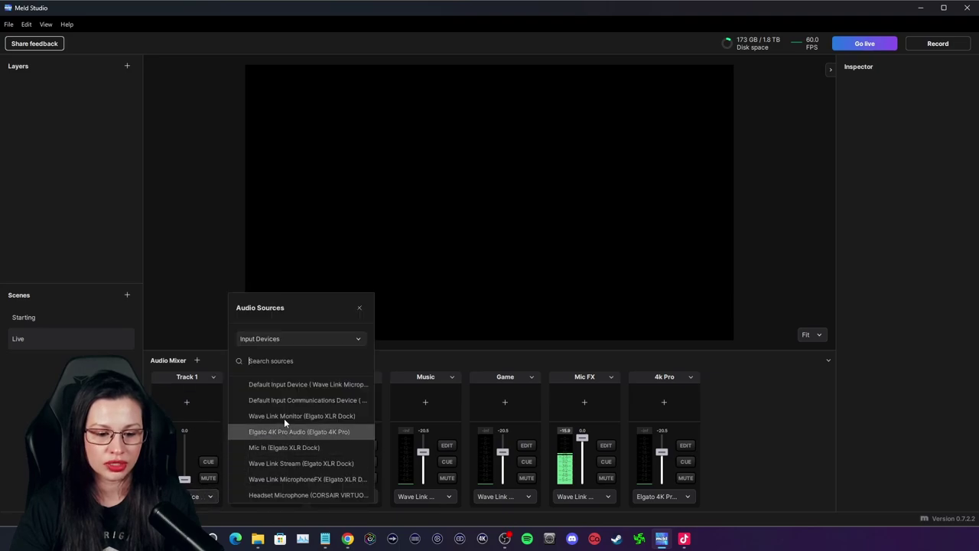
left_click(279, 344)
left_click(268, 370)
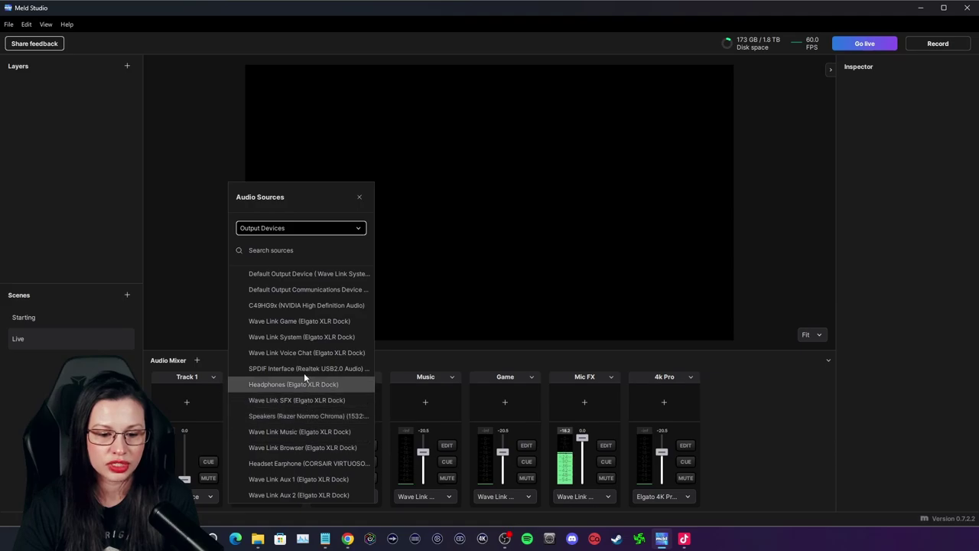
left_click(293, 334)
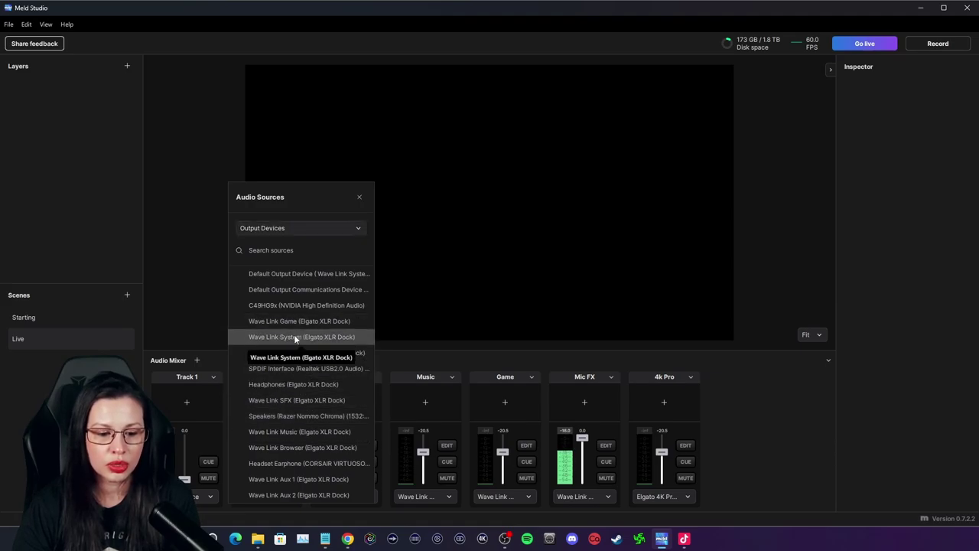
left_click(729, 409)
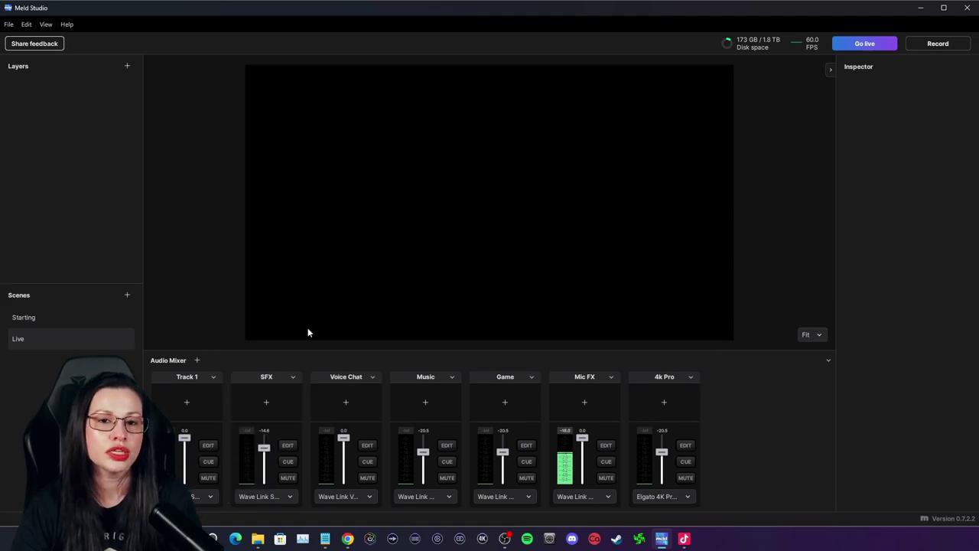
Step: Rename the Wave Link System audio track as System
left_click(212, 376)
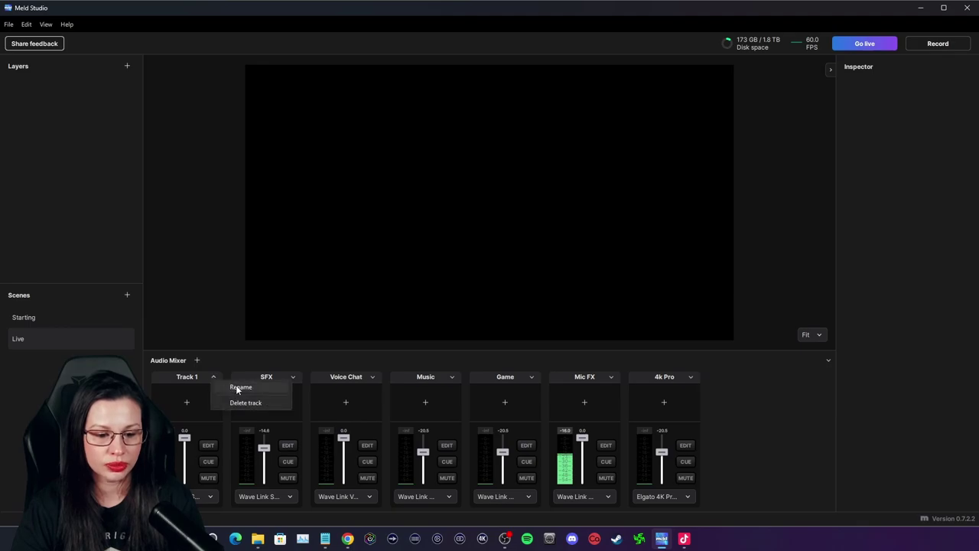
left_click(237, 387)
type("System")
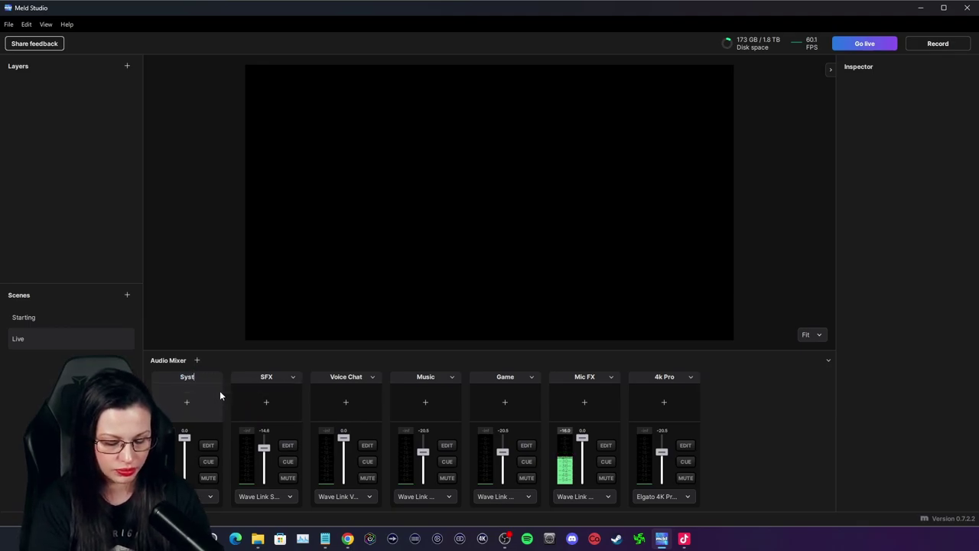
left_click(849, 411)
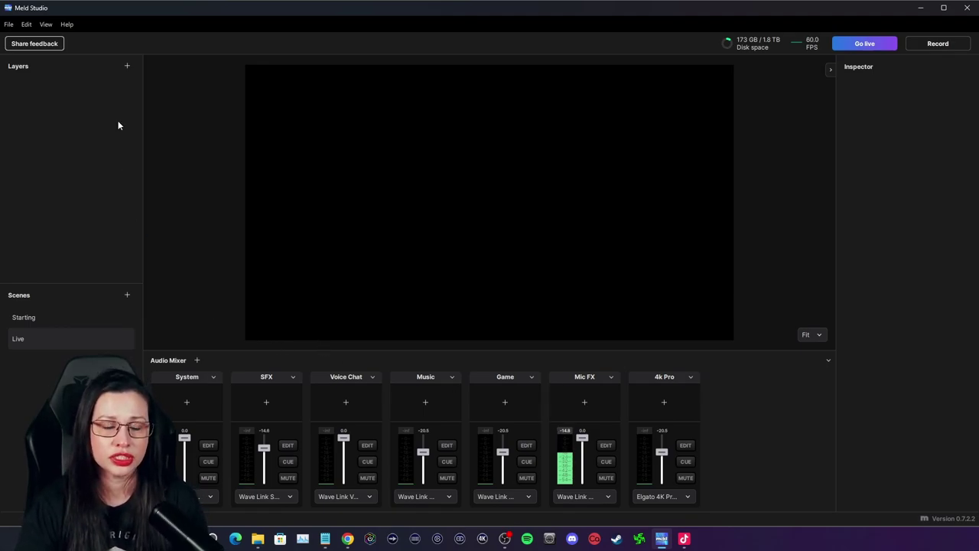
Step: Add a video device layer to the Live scene and choose Elgato 4K Pro as its device
left_click(127, 67)
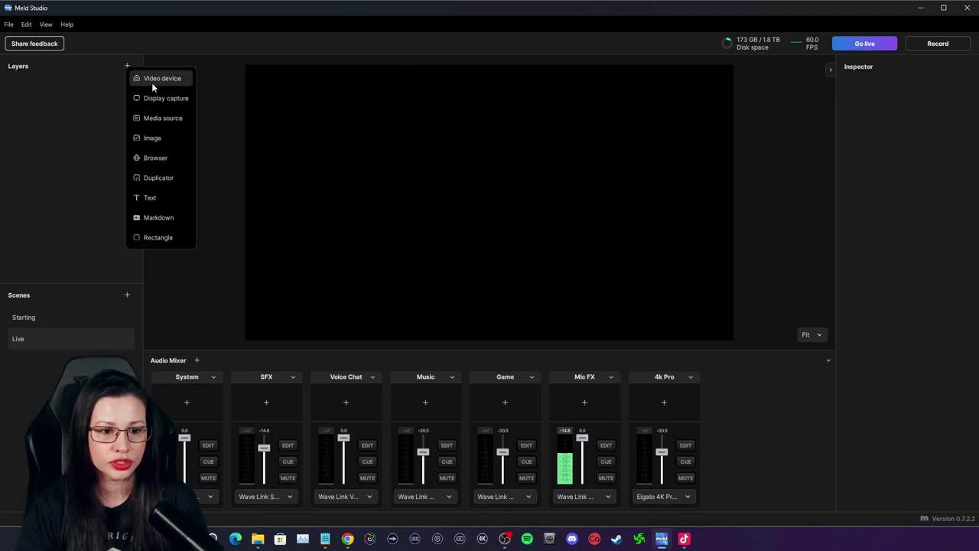
left_click(151, 81)
left_click(341, 135)
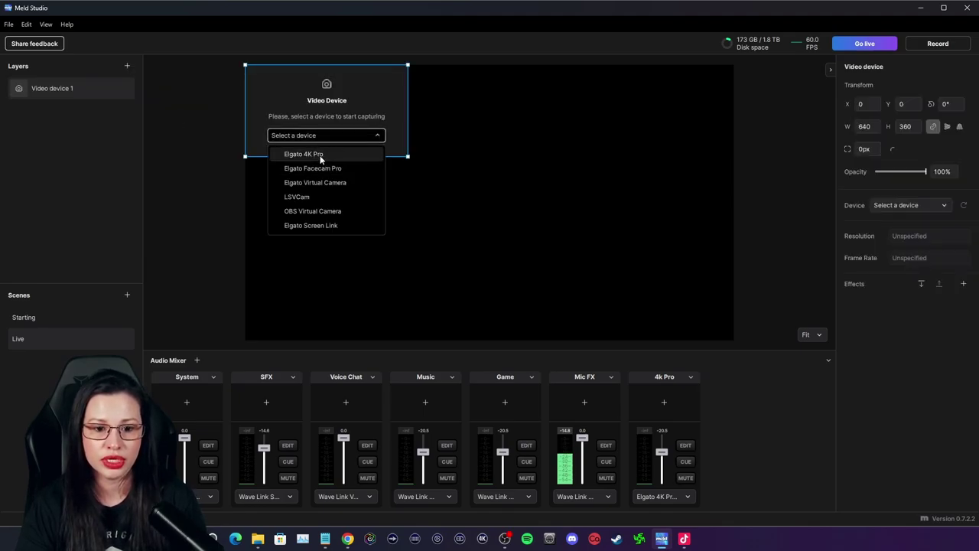
left_click(329, 154)
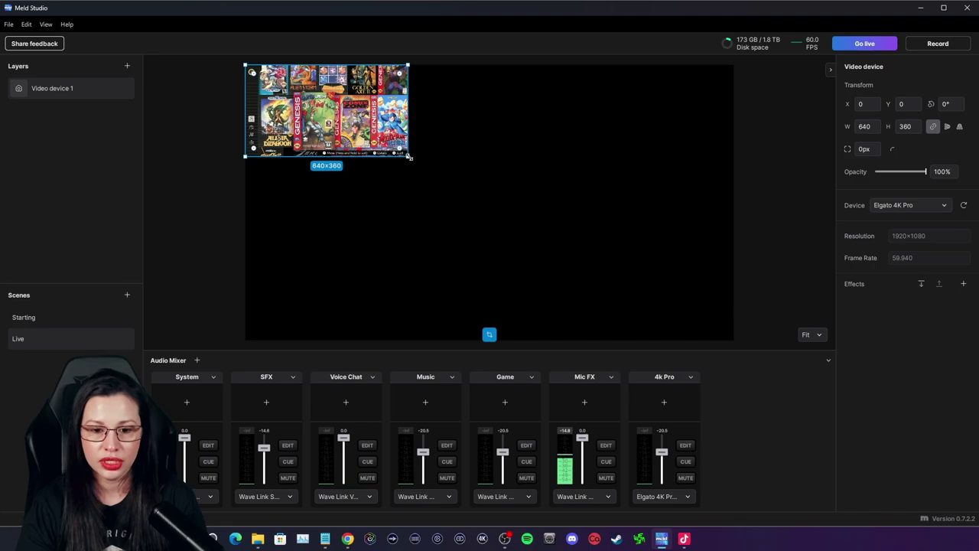
Step: Enlarge the Elgato 4K Pro layer to fill the canvas at 1920×1080 and lock it
left_click_drag(409, 157, 735, 340)
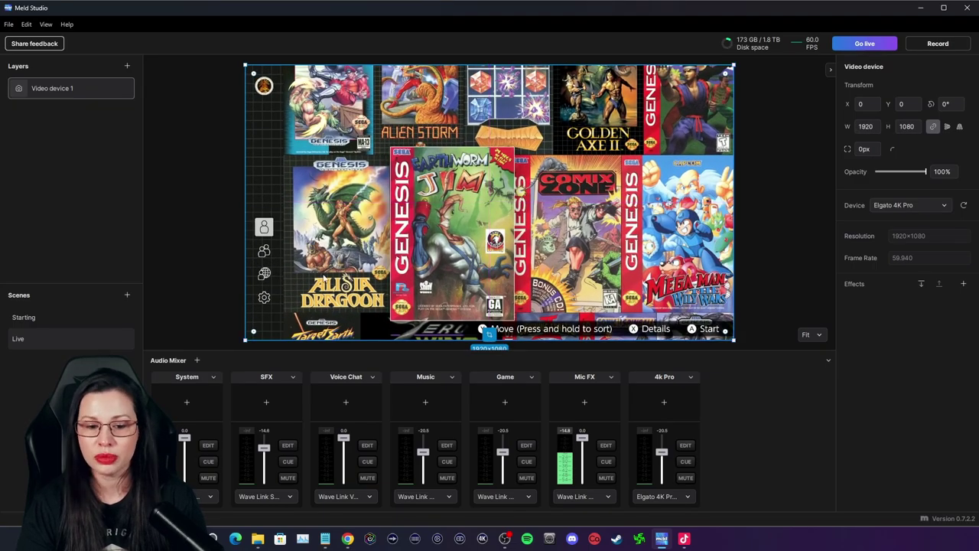
left_click(126, 178)
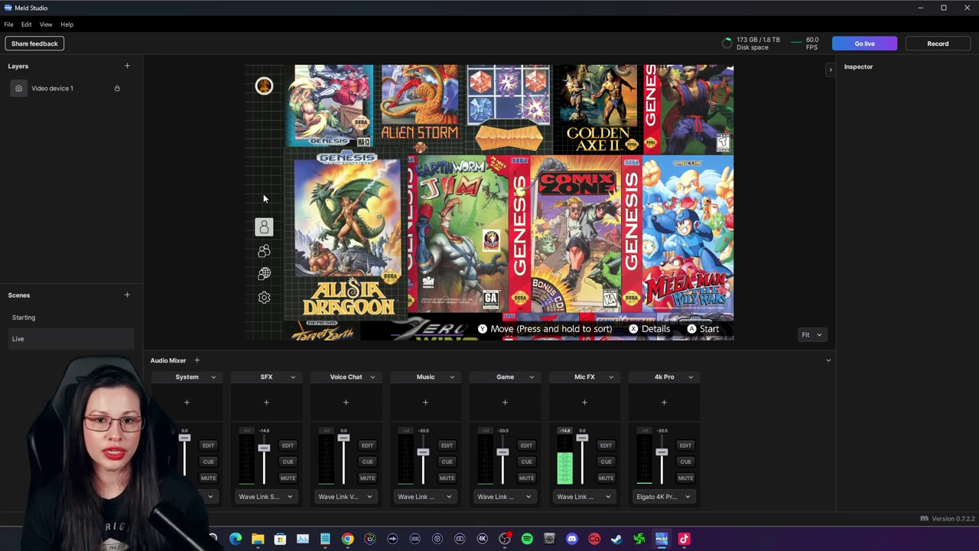
Step: Rename the video device layer as 4K Pro
right_click(55, 87)
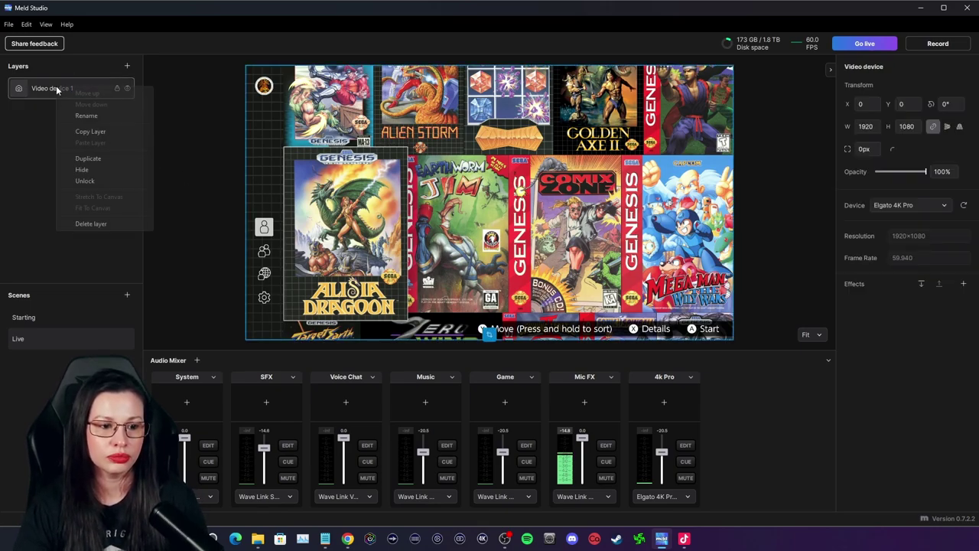
left_click(97, 119)
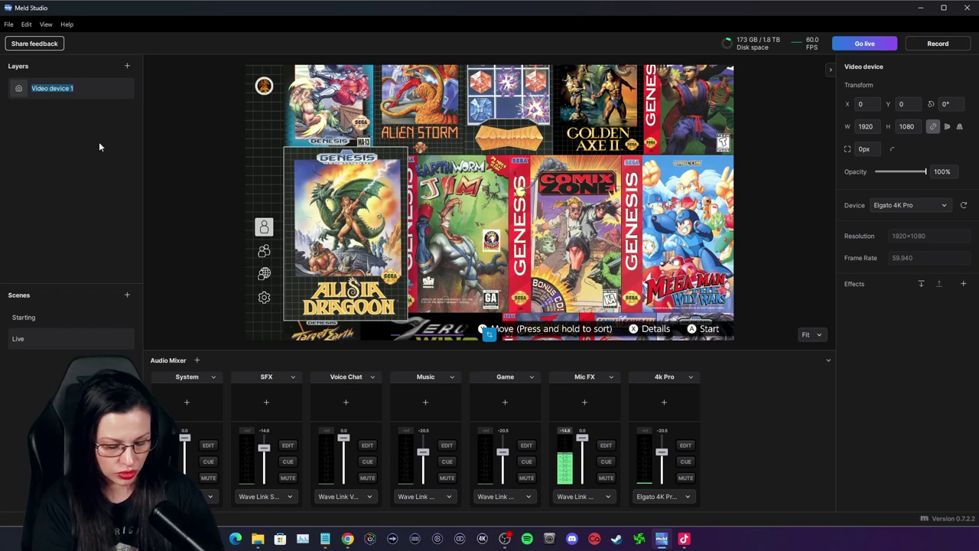
type("4")
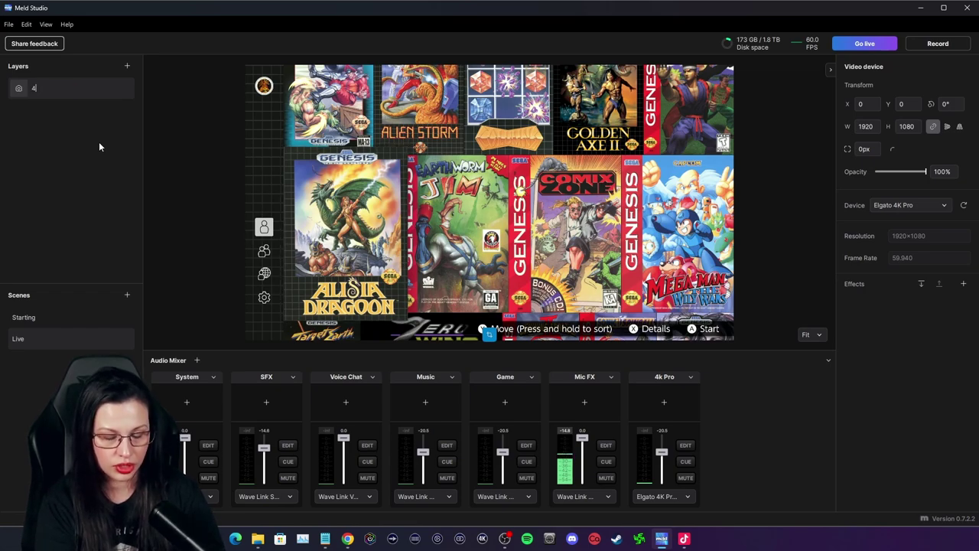
type("K Pro")
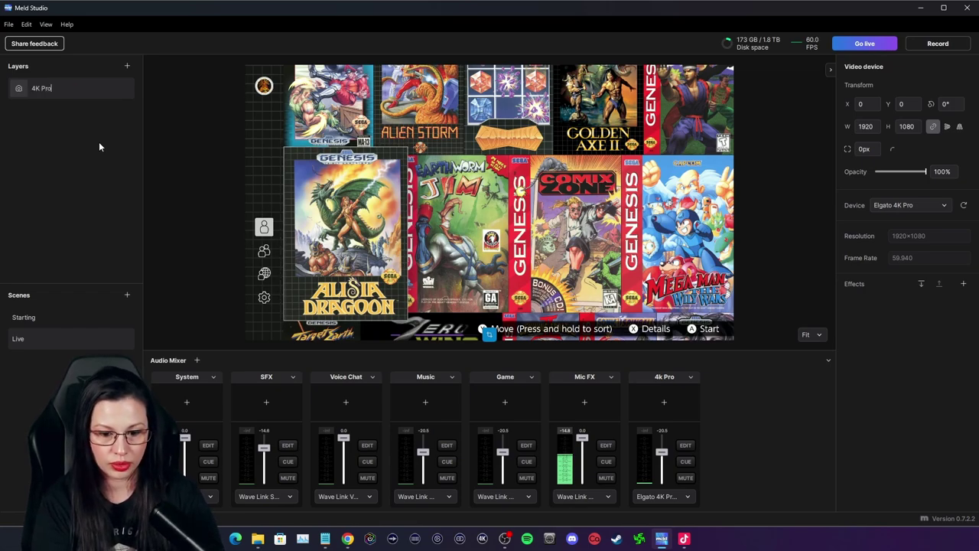
key("Return")
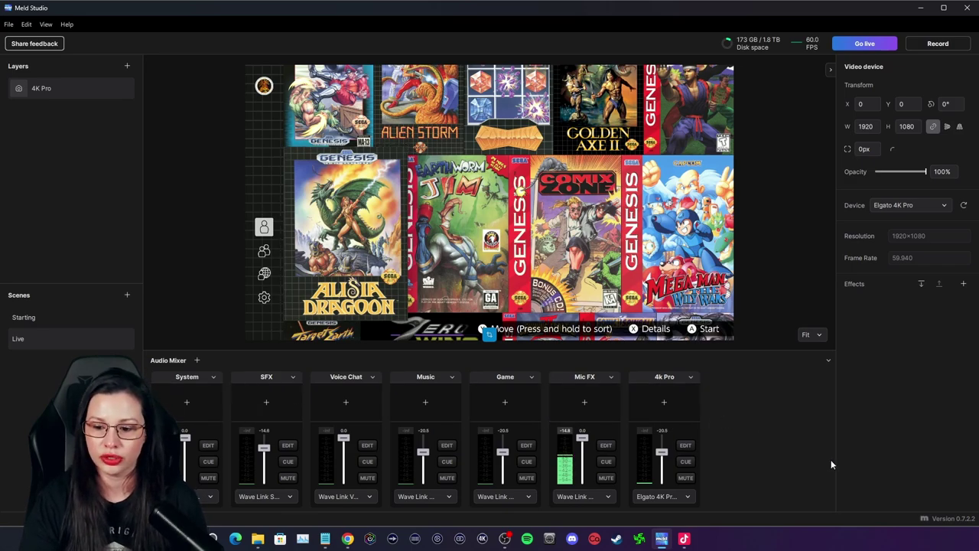
Step: Add a video device layer using Elgato Facecam Pro and place it in the lower-left corner of the canvas
left_click(127, 66)
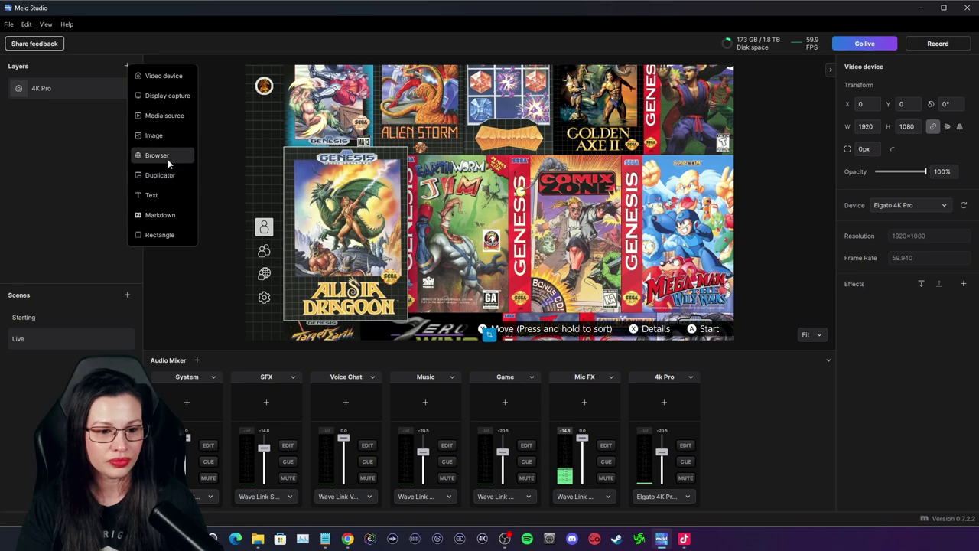
left_click(170, 77)
left_click(354, 135)
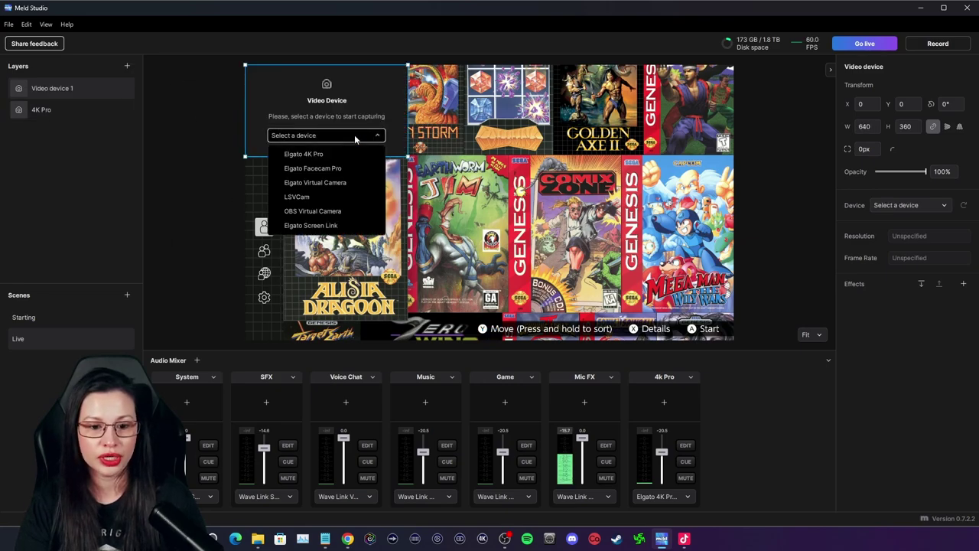
left_click(331, 168)
left_click_drag(331, 143, 335, 318)
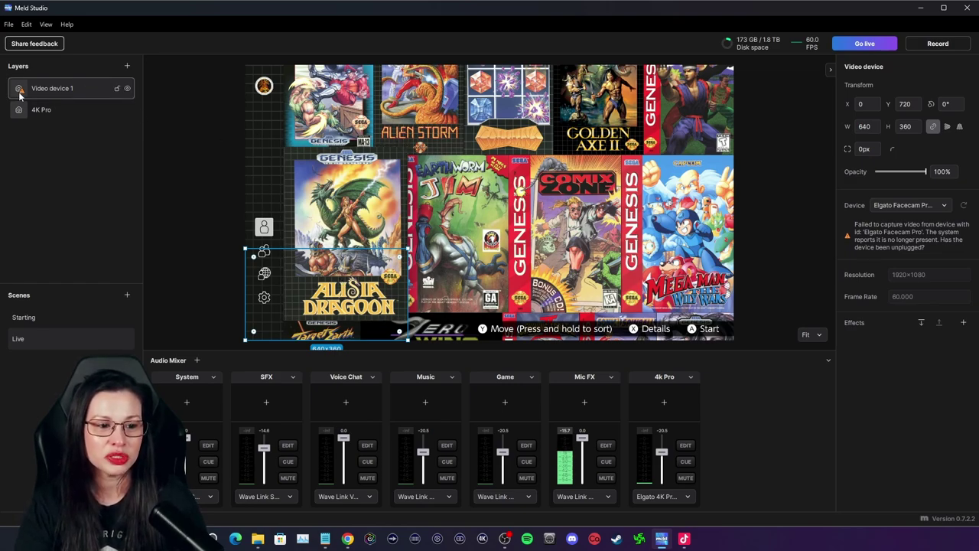
Step: Delete the Elgato Facecam Pro video device layer from the Live scene
right_click(58, 88)
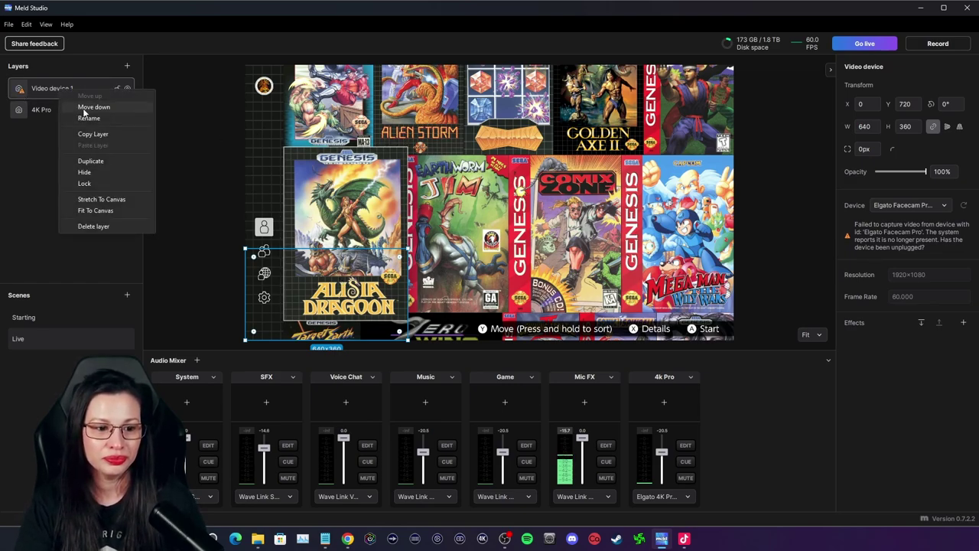
left_click(110, 227)
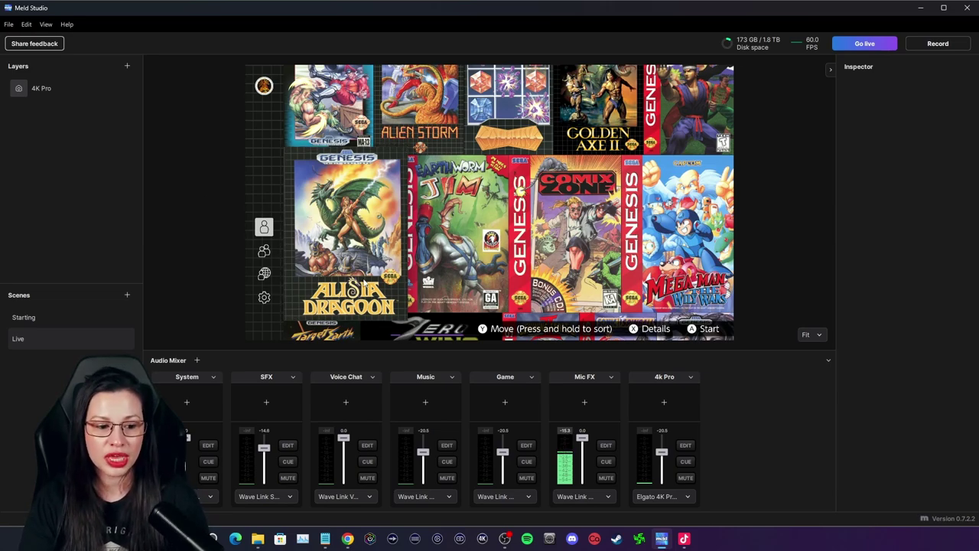
Step: Duplicate the Live scene with its layer and audio tracks
right_click(63, 336)
left_click(107, 348)
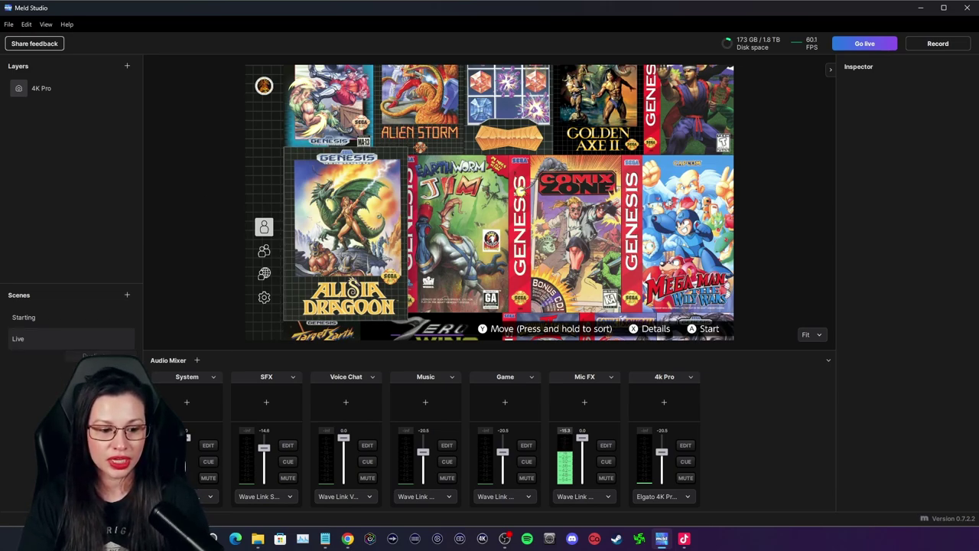
left_click(75, 339)
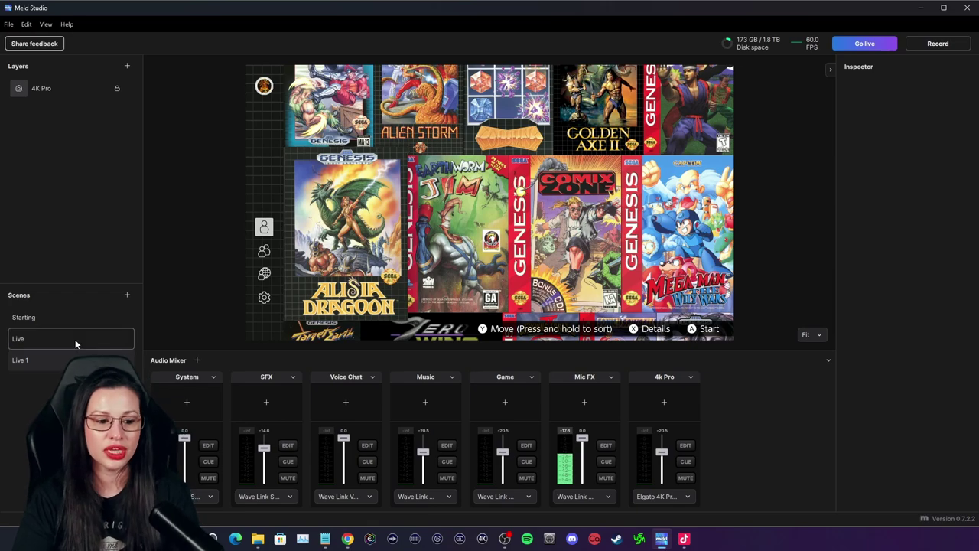
Step: Rename the original Live scene as Live/No Cam
left_click(67, 321)
left_click(63, 333)
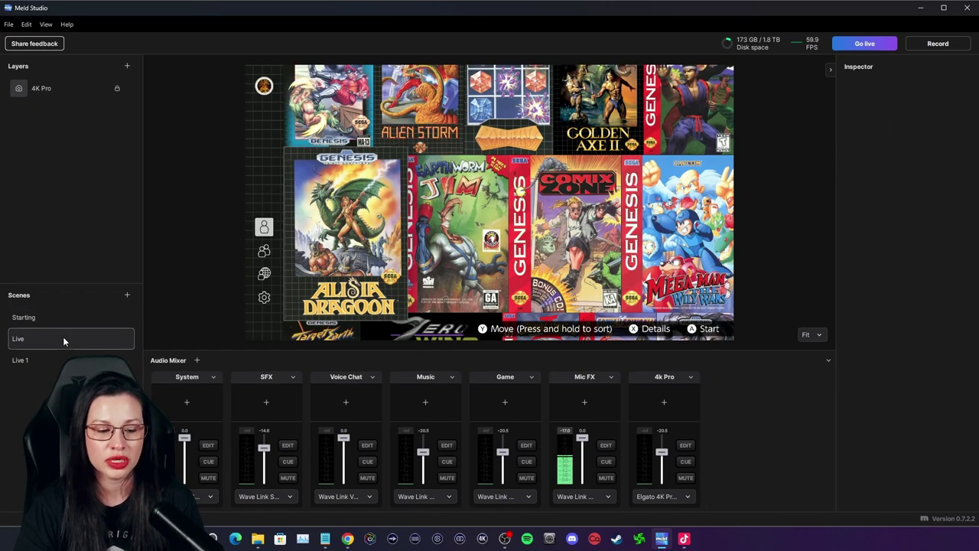
right_click(64, 339)
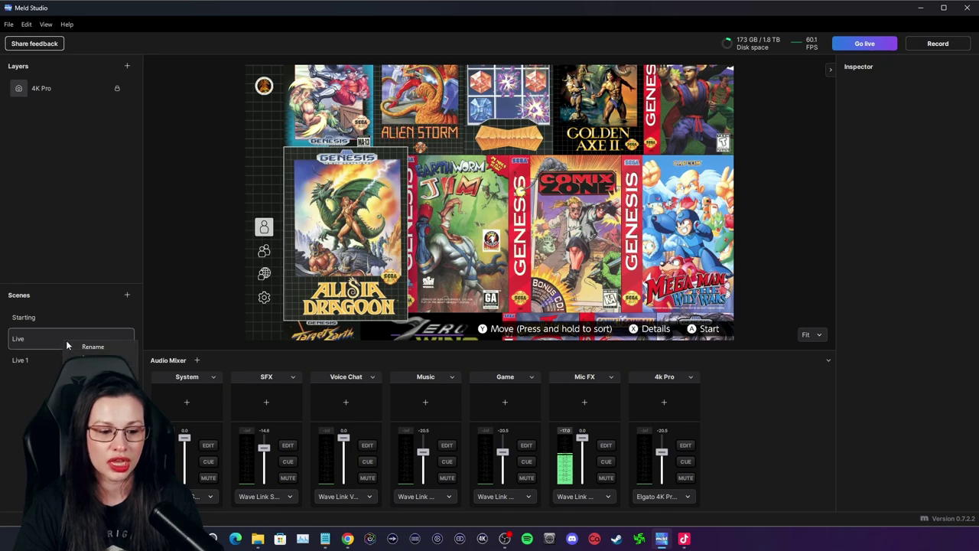
left_click(85, 345)
left_click(84, 345)
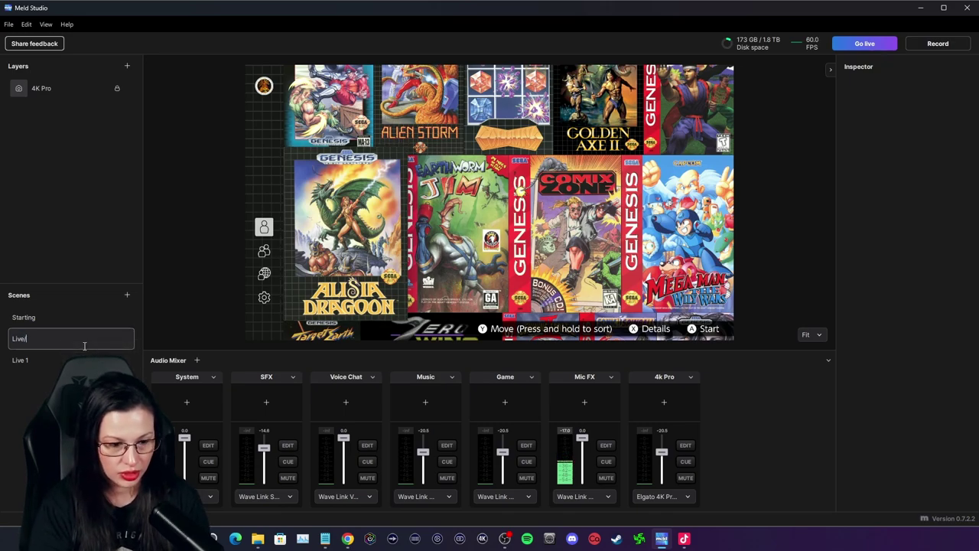
type("/No Cam")
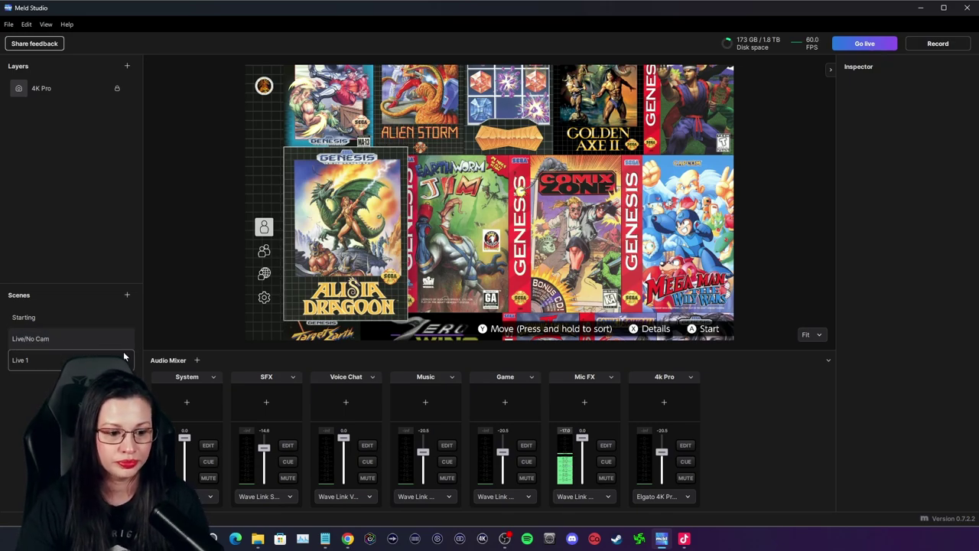
Step: Rename the duplicated scene Live 1 as Live/Cam
right_click(36, 362)
left_click(58, 369)
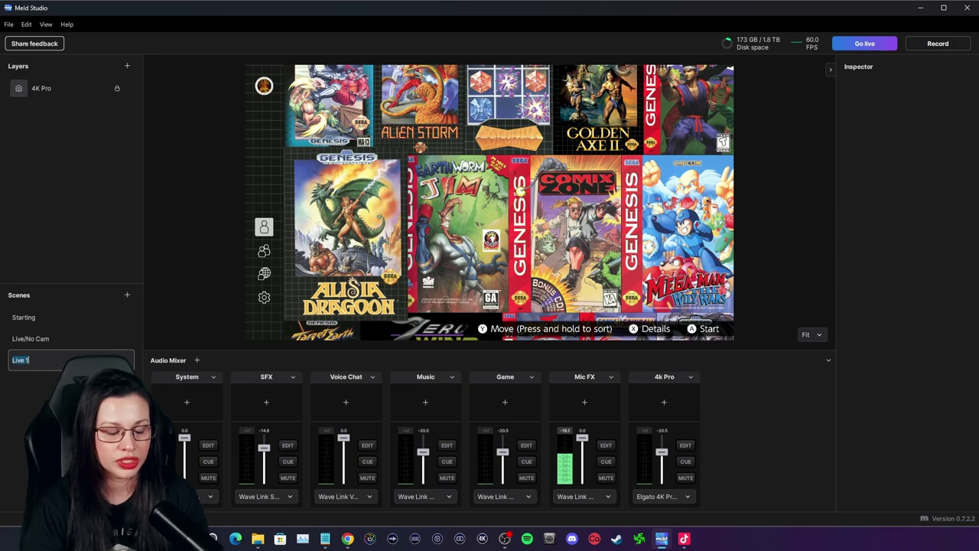
type("Live/")
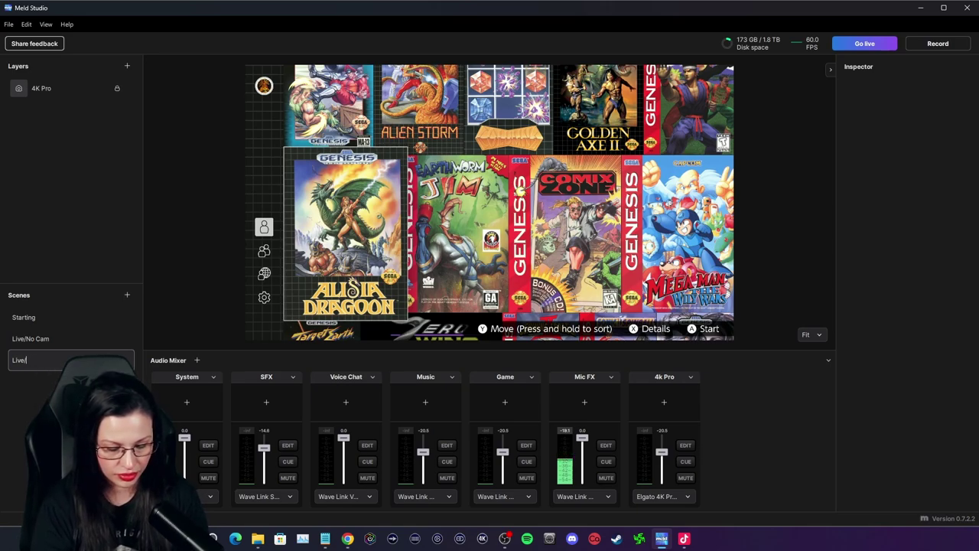
type("No Cam")
key("Return")
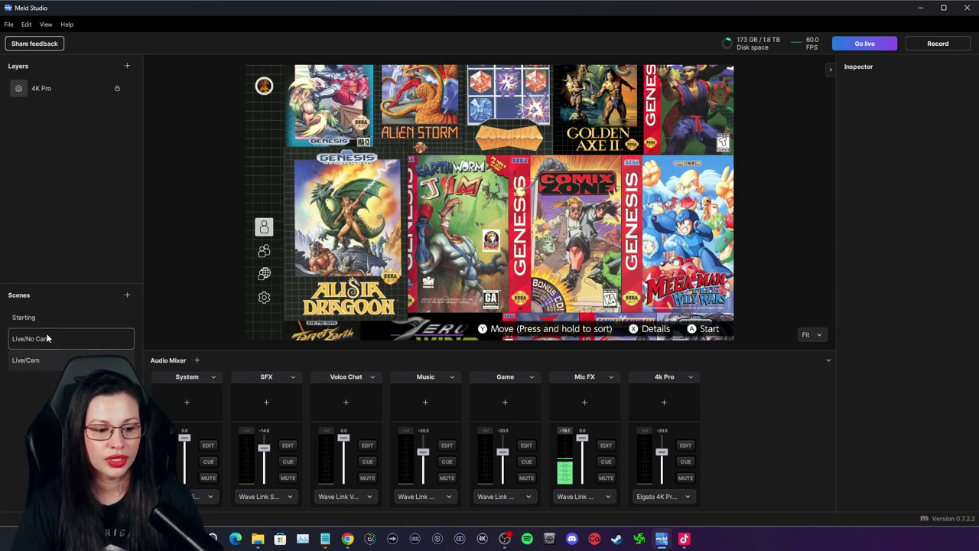
Step: Add an Elgato Facecam Pro video device layer to the Live/Cam scene and lock it in the canvas's lower-left corner
left_click(61, 360)
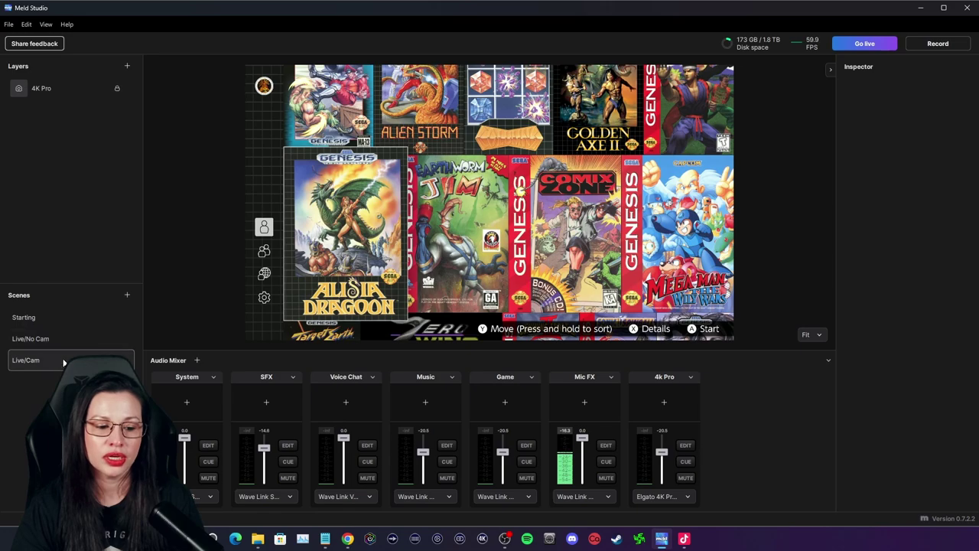
left_click(127, 66)
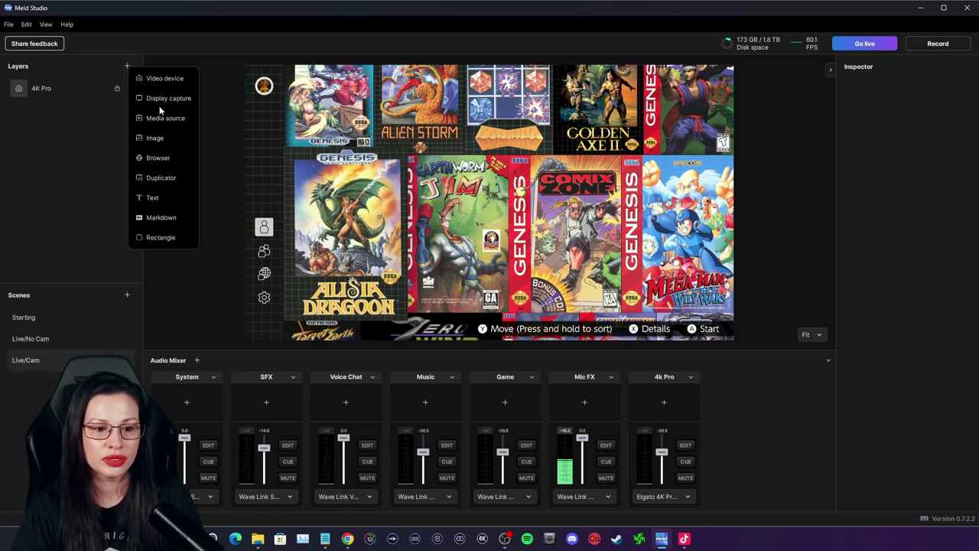
left_click(166, 78)
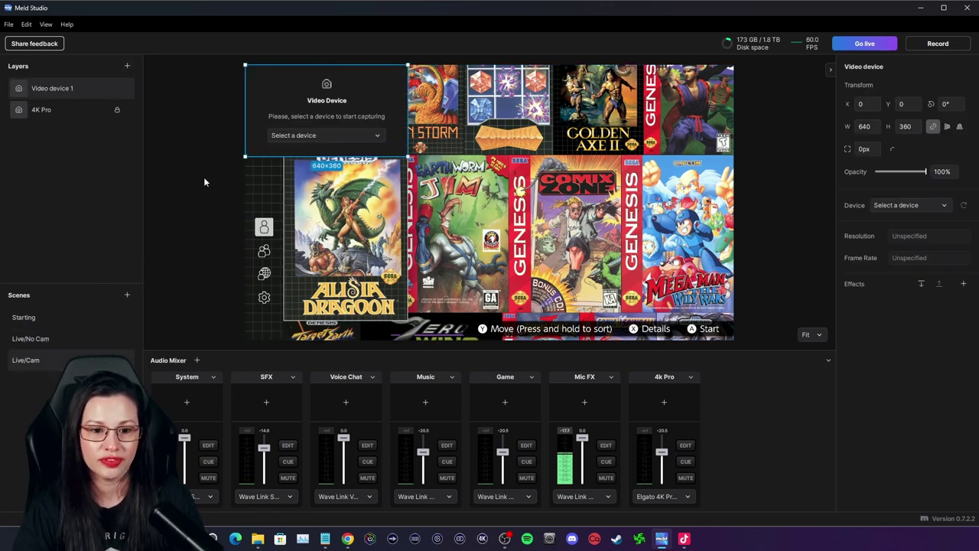
left_click(336, 134)
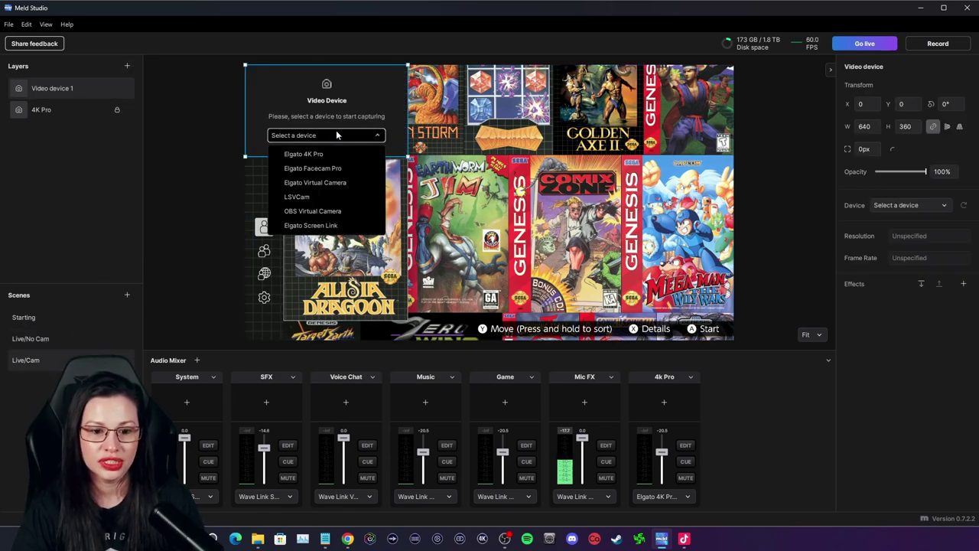
left_click(312, 168)
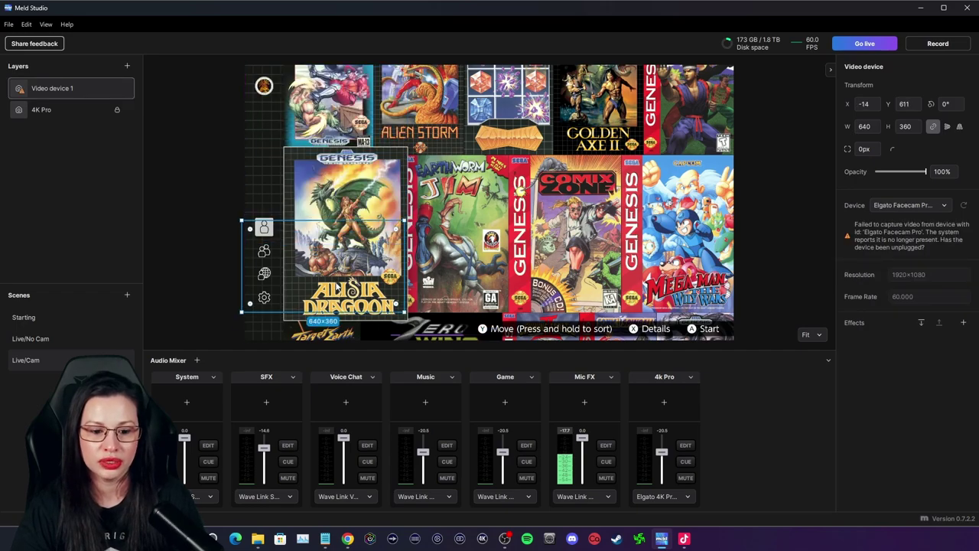
left_click_drag(338, 282, 342, 306)
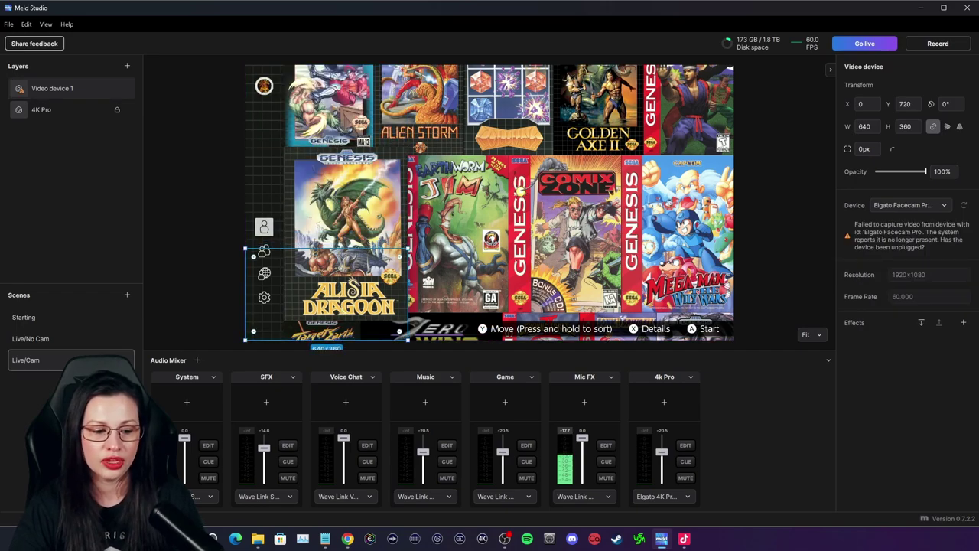
left_click(117, 88)
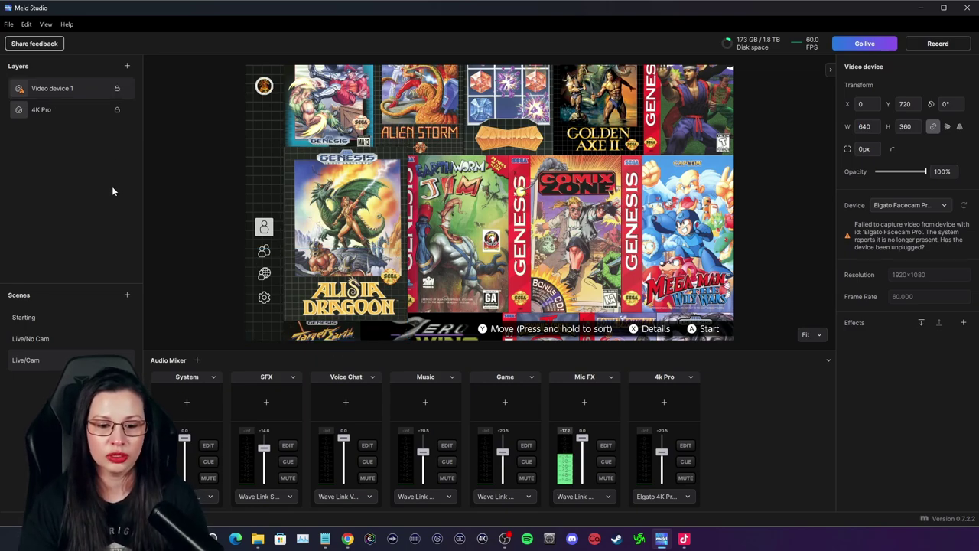
Step: Switch between the Live/No Cam and Live/Cam scenes to compare their layers
left_click(53, 337)
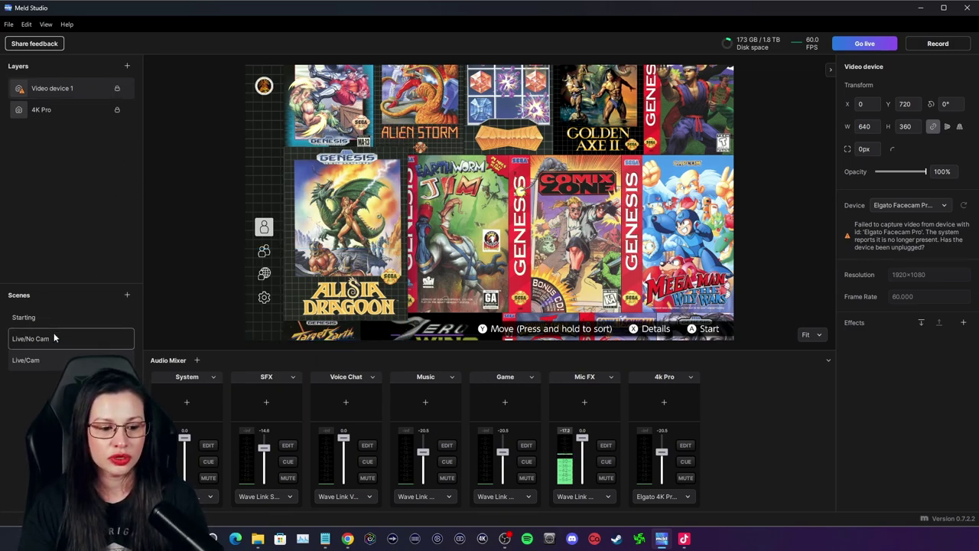
left_click(55, 363)
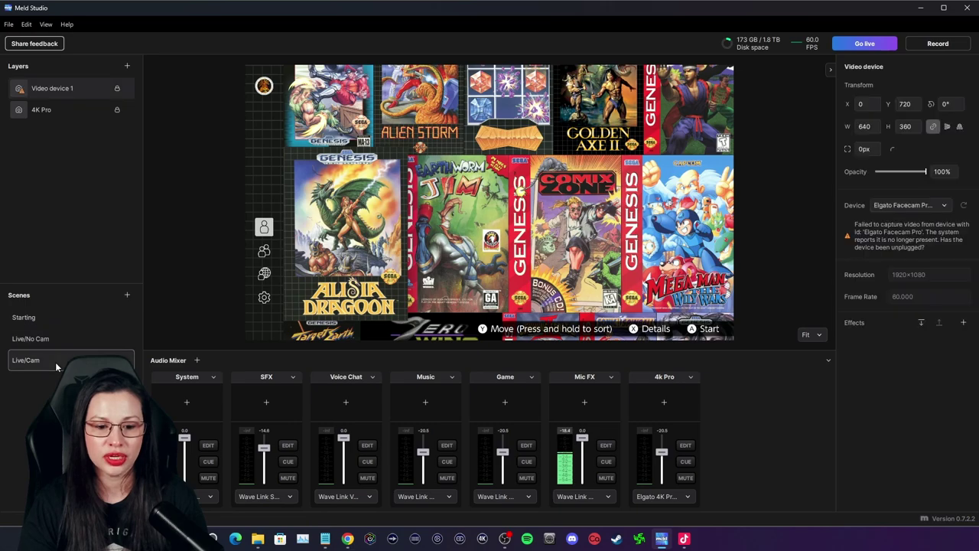
left_click(55, 337)
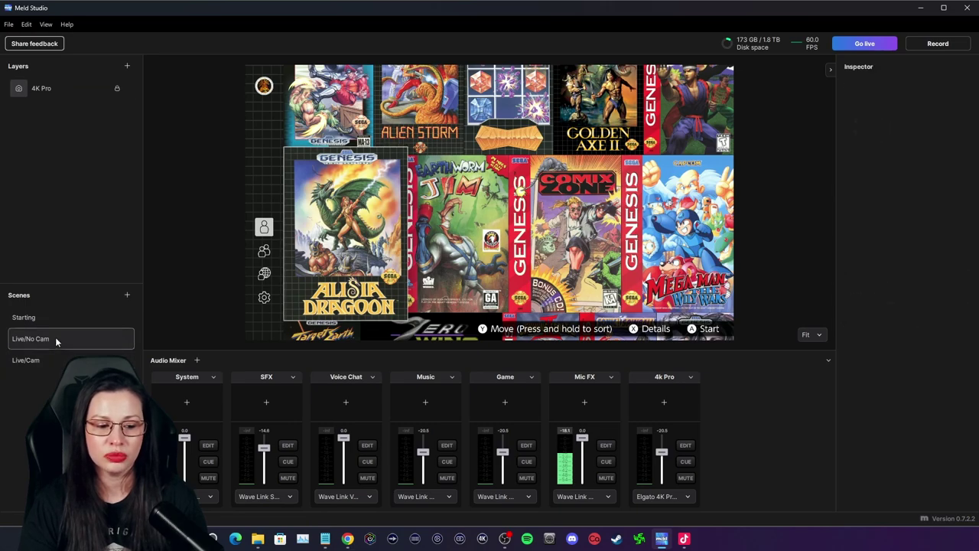
Step: Set the Starting media layer in the Starting scene to play when the scene becomes active
left_click(58, 319)
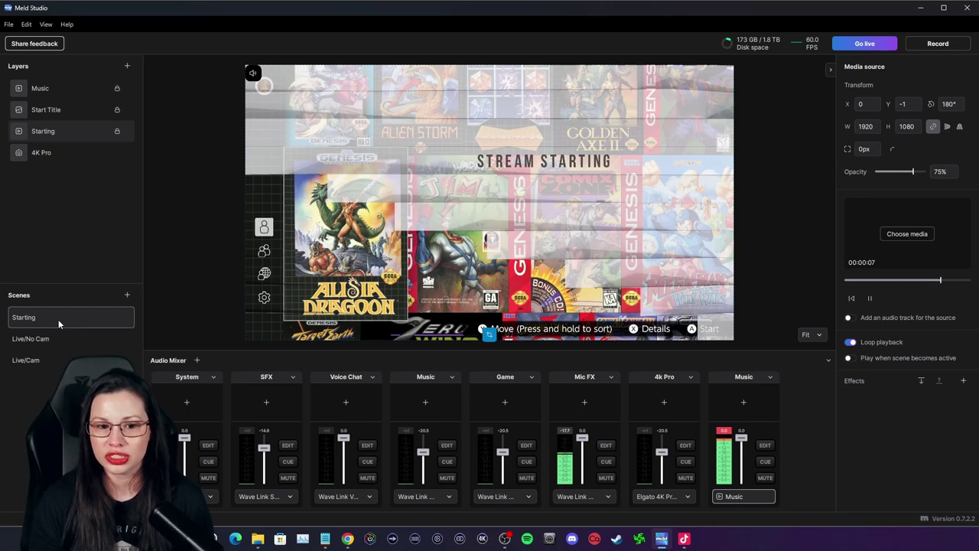
left_click(54, 129)
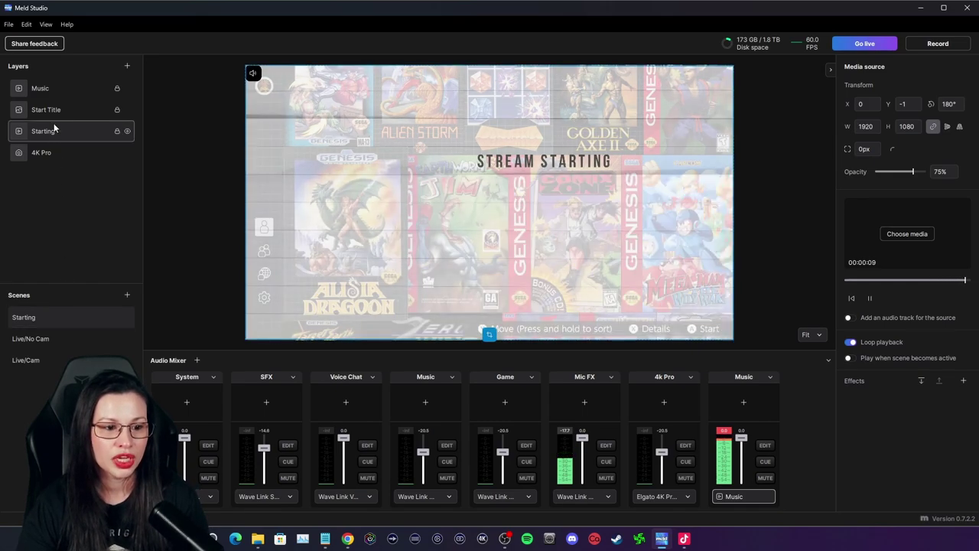
left_click(46, 152)
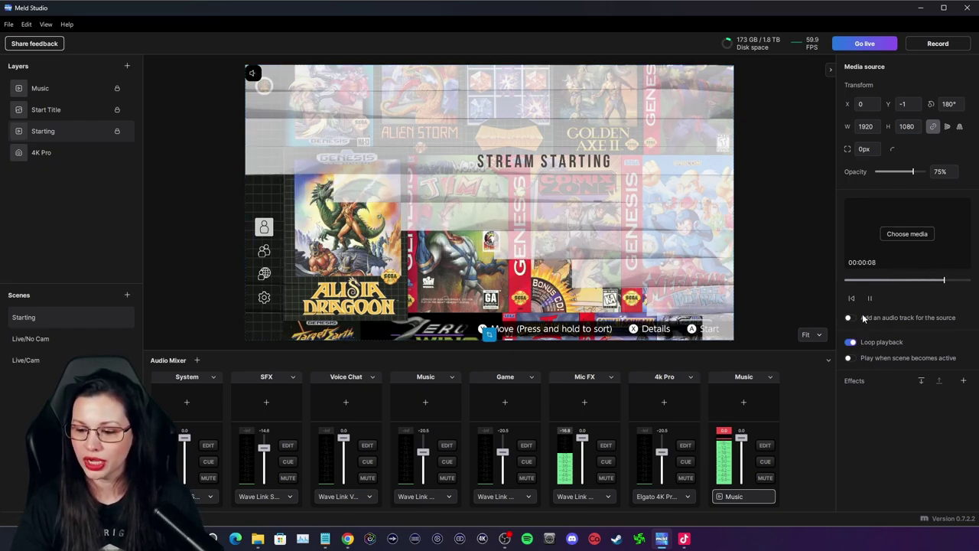
left_click(864, 359)
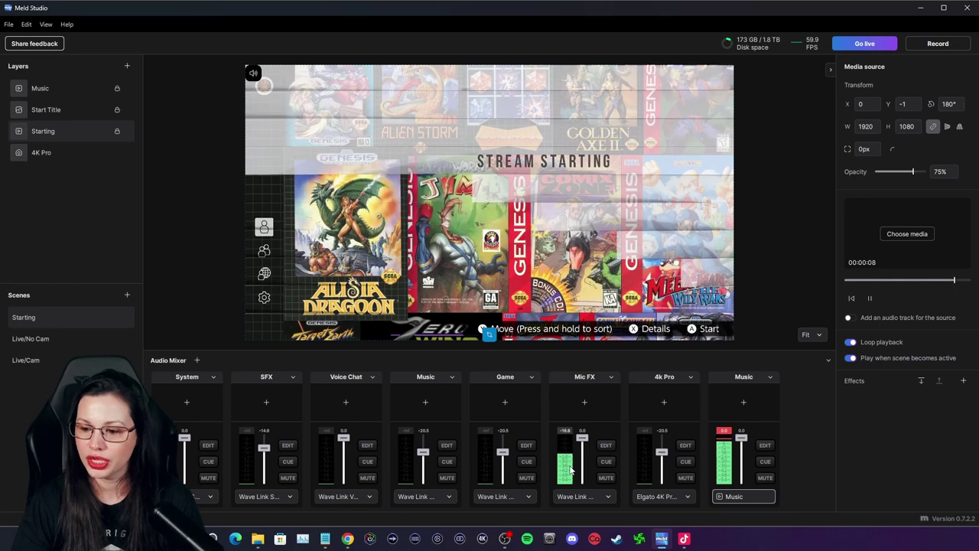
left_click(61, 113)
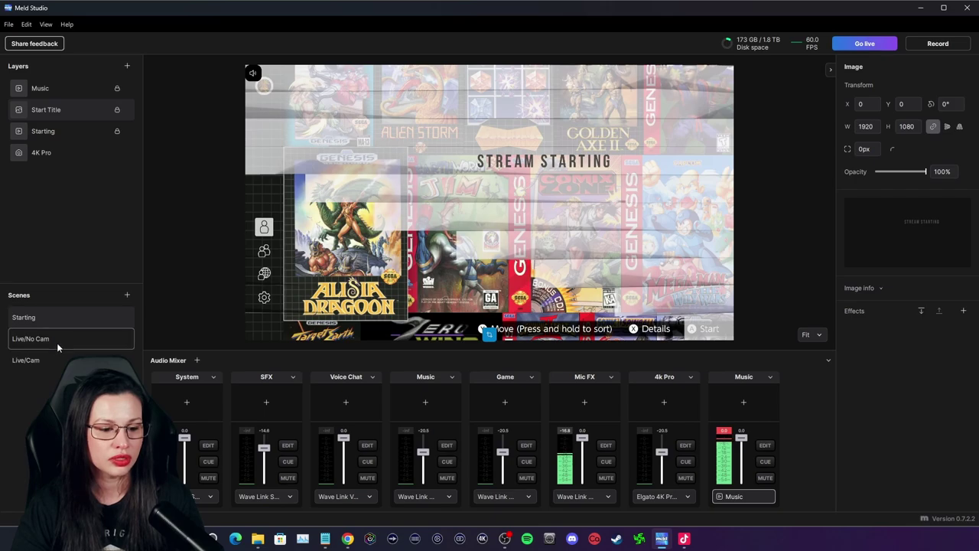
Step: Add a new scene and name it Be Right Back
left_click(127, 295)
left_click(40, 382)
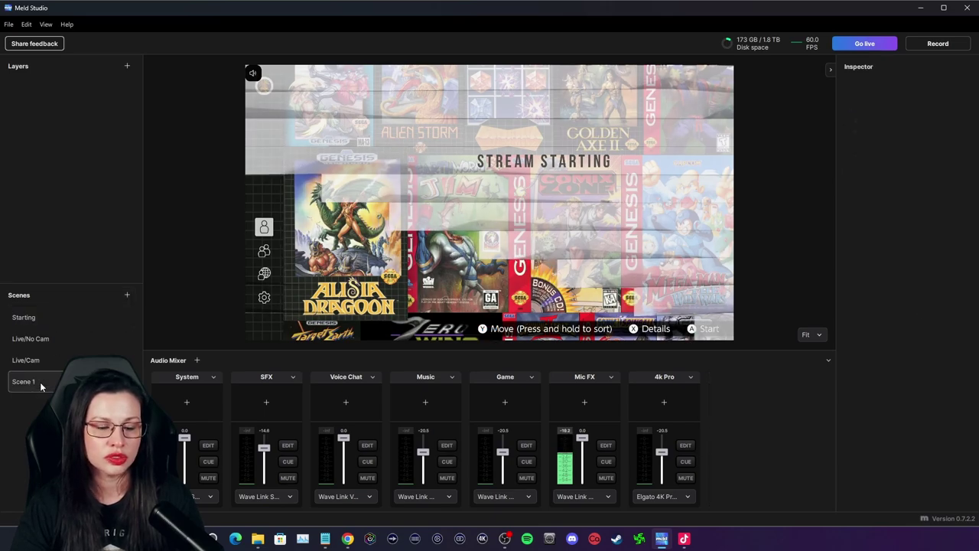
double_click(38, 381)
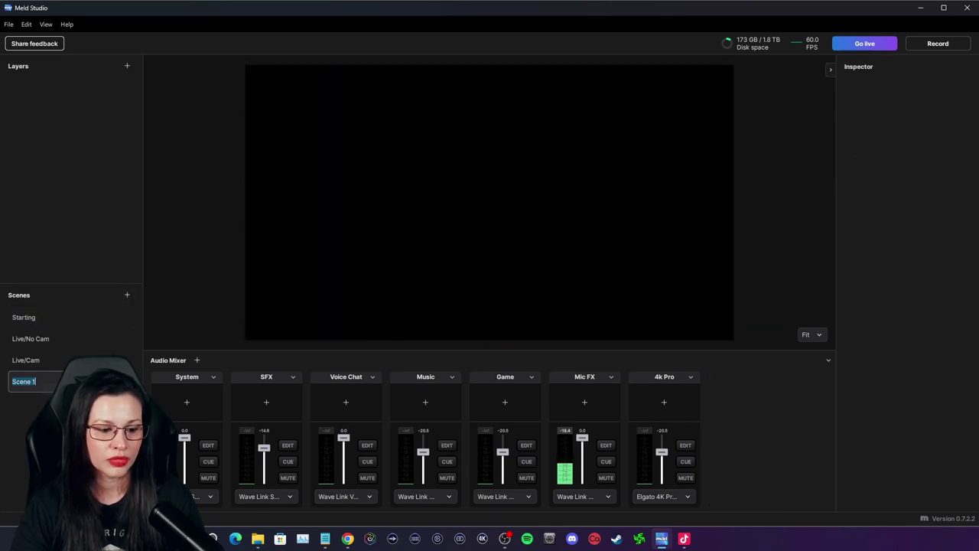
type("Be R")
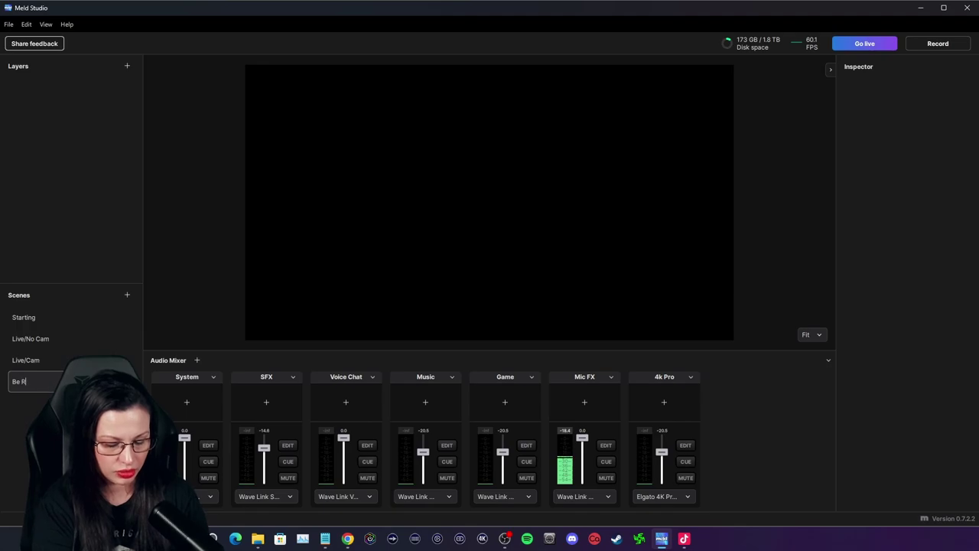
type("ight Back")
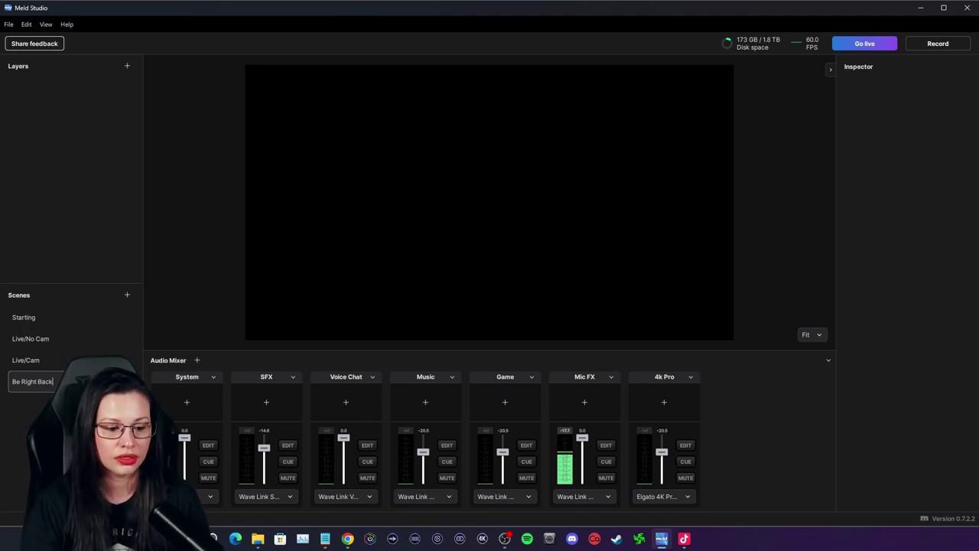
key("Return")
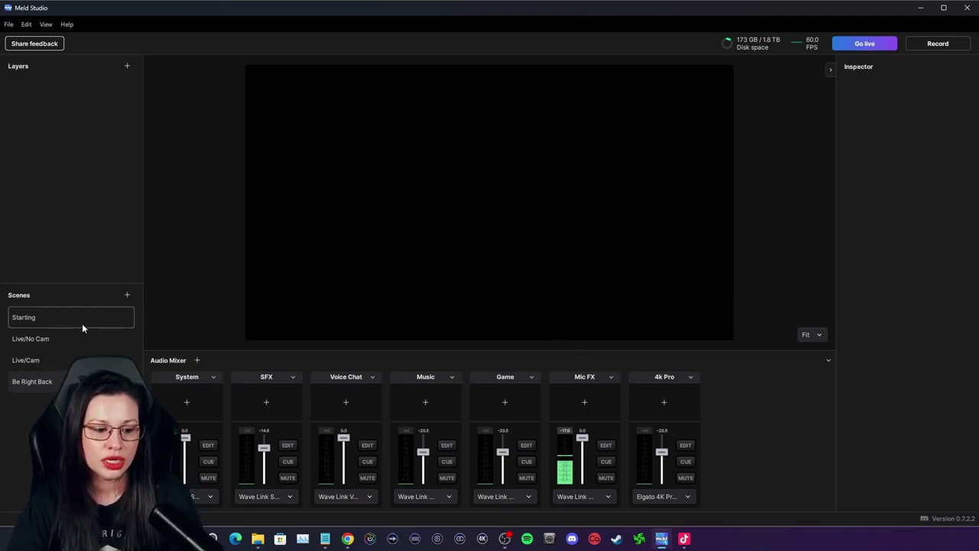
left_click(32, 381)
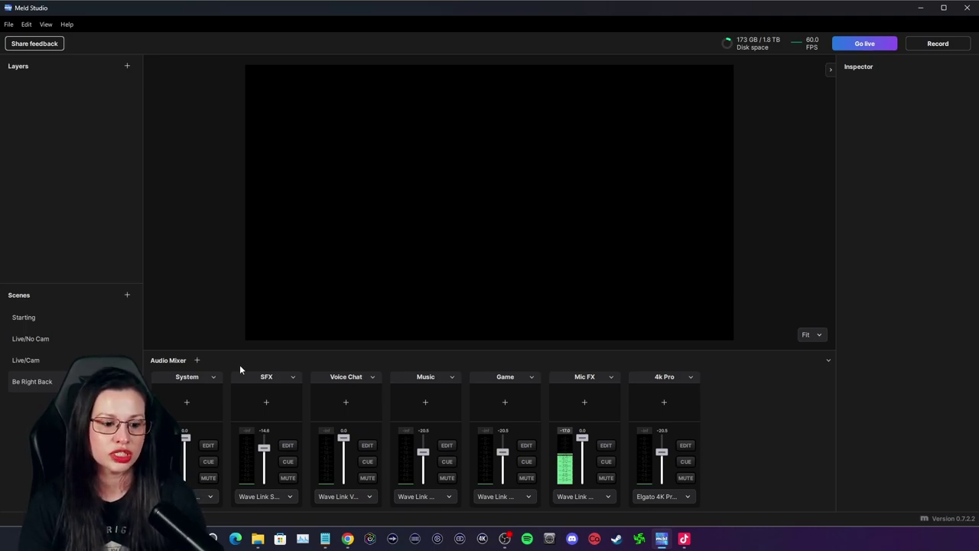
left_click(127, 65)
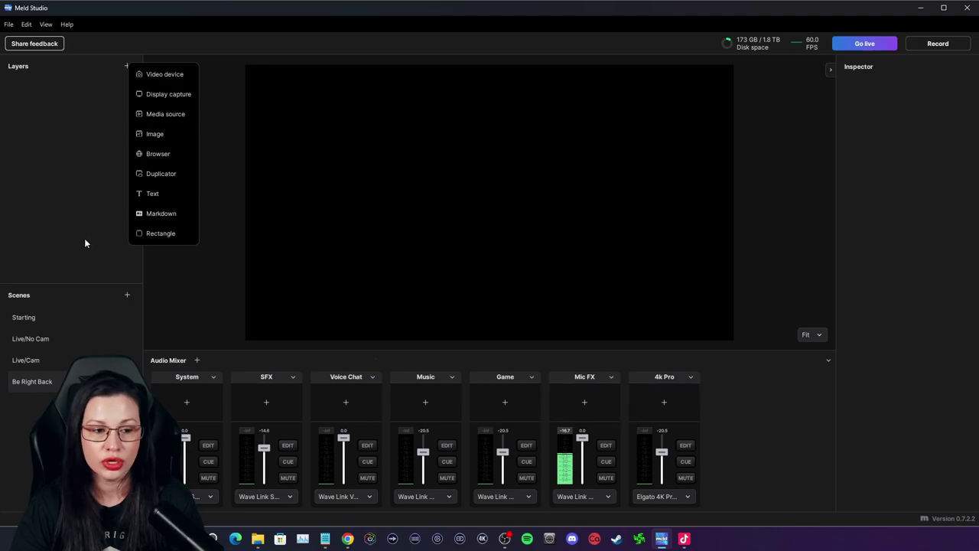
left_click(39, 74)
left_click(44, 315)
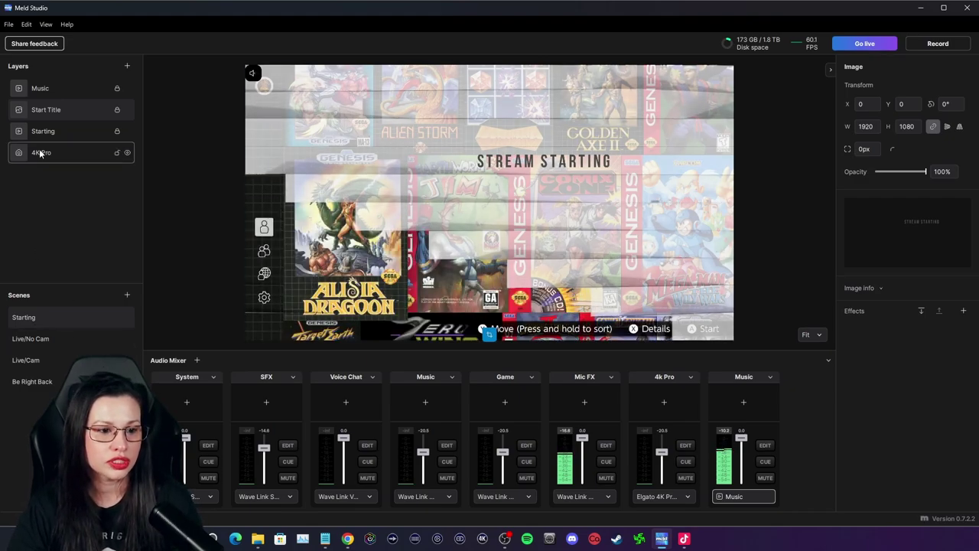
left_click(32, 381)
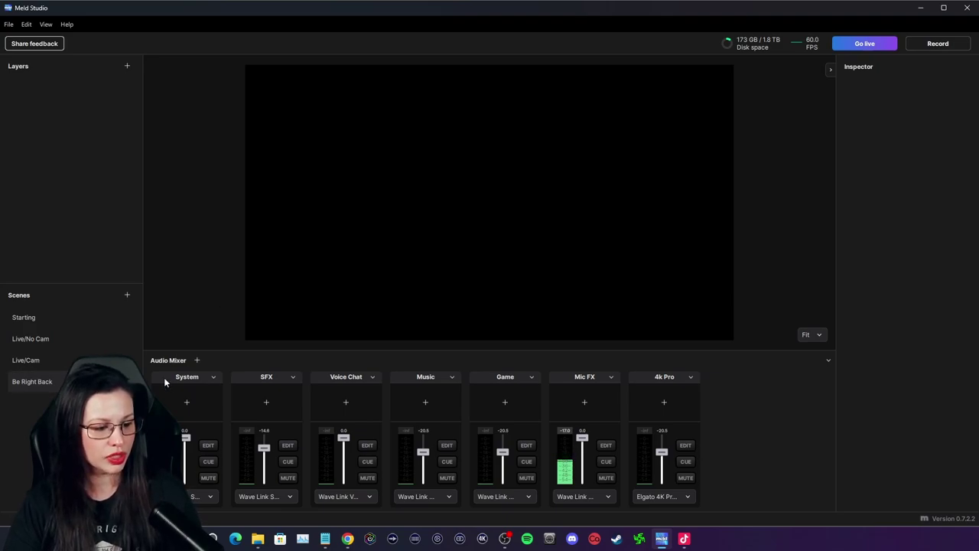
left_click(348, 539)
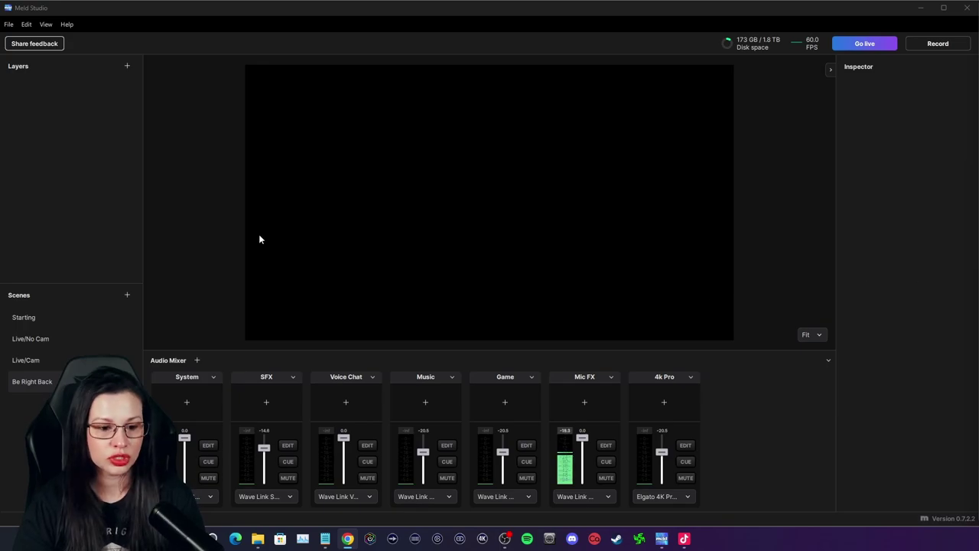
Step: Add a browser layer to the Be Right Back scene and fit it to the canvas
left_click(128, 67)
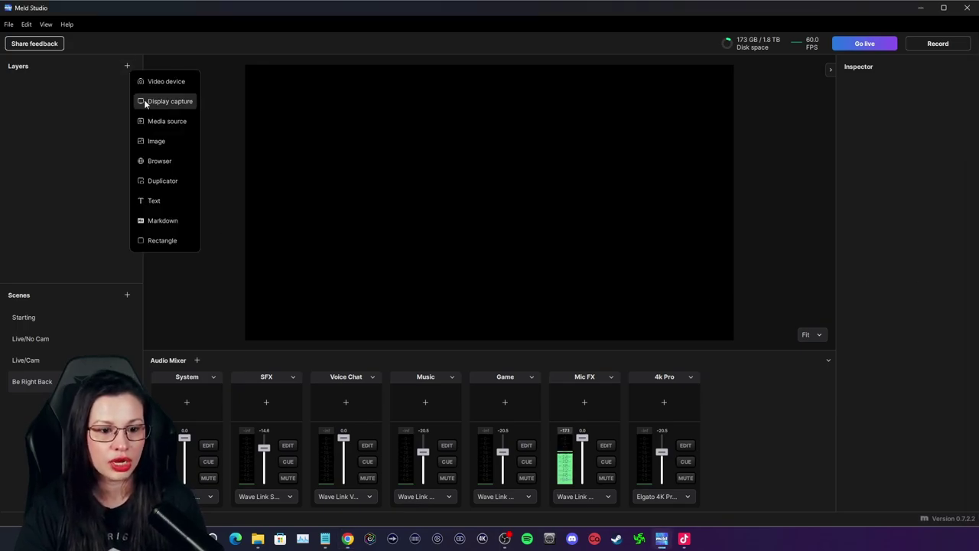
left_click(161, 162)
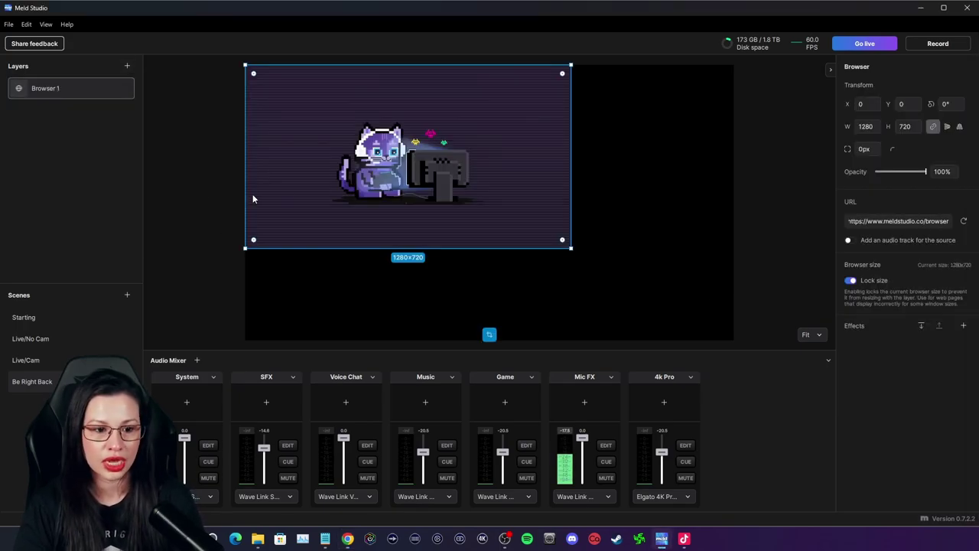
right_click(376, 183)
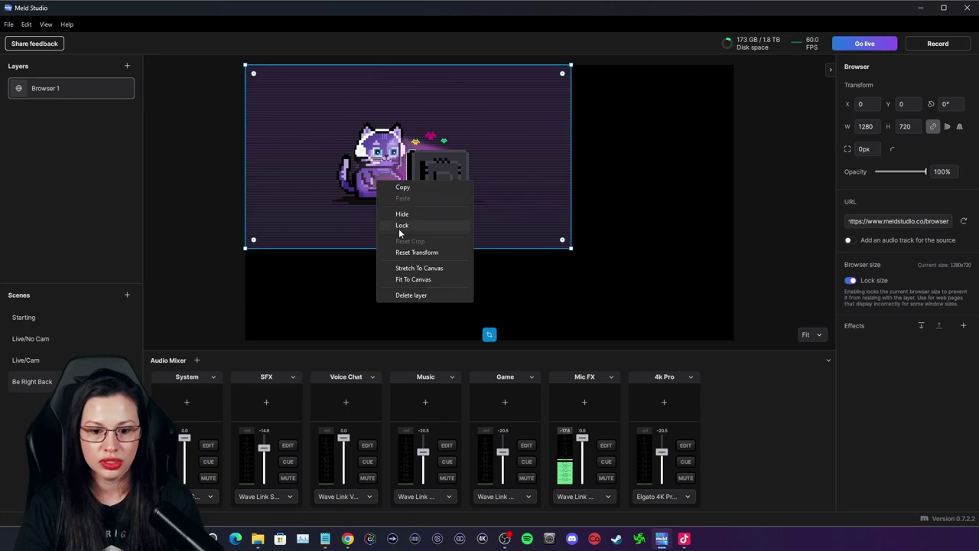
left_click(336, 220)
right_click(79, 87)
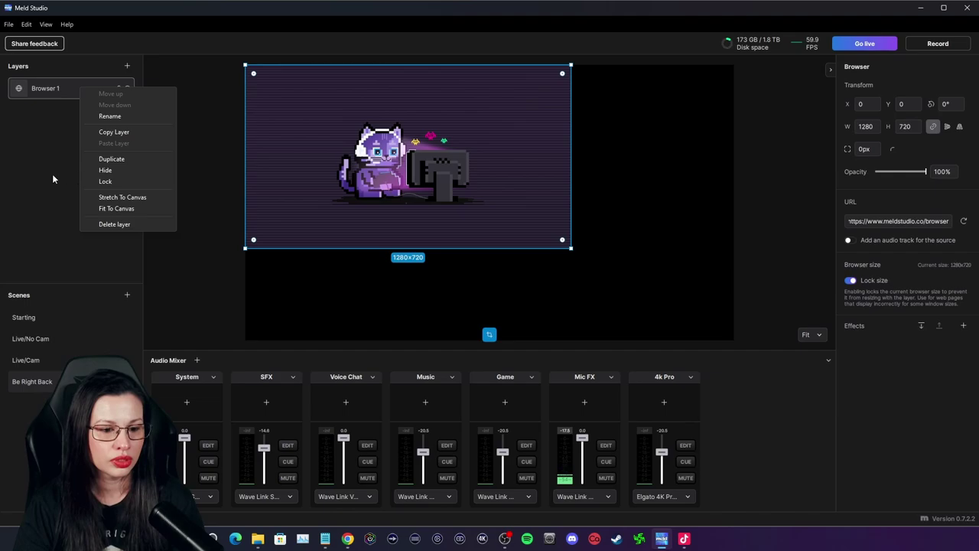
left_click(117, 209)
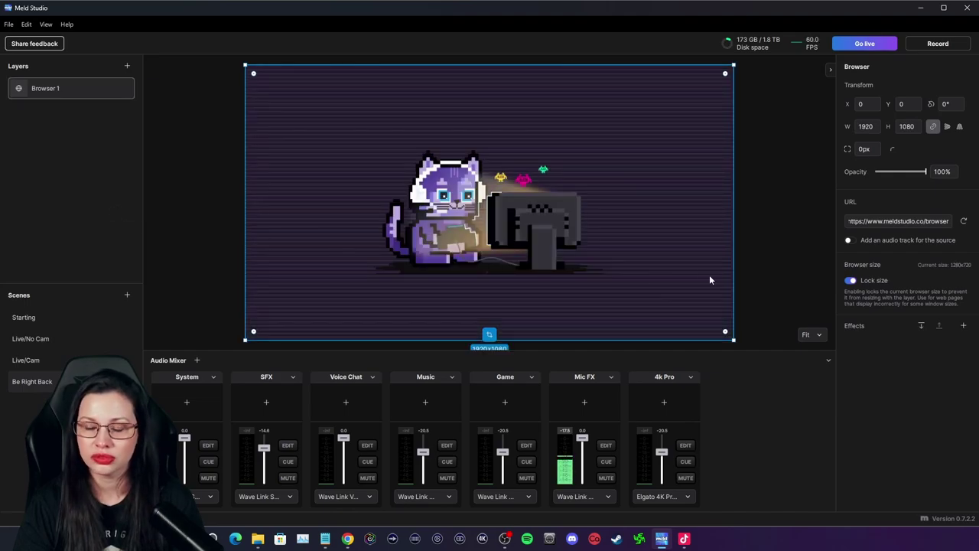
right_click(572, 241)
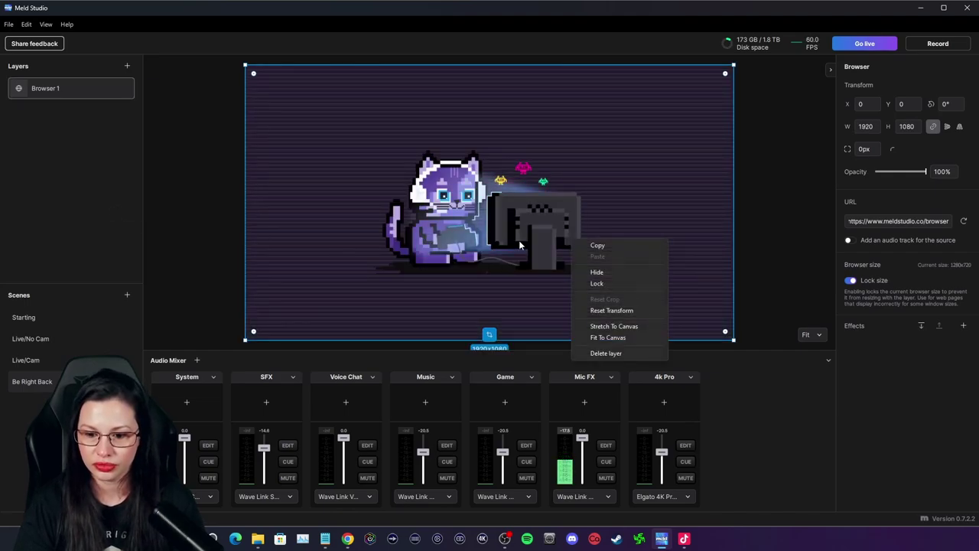
left_click(528, 263)
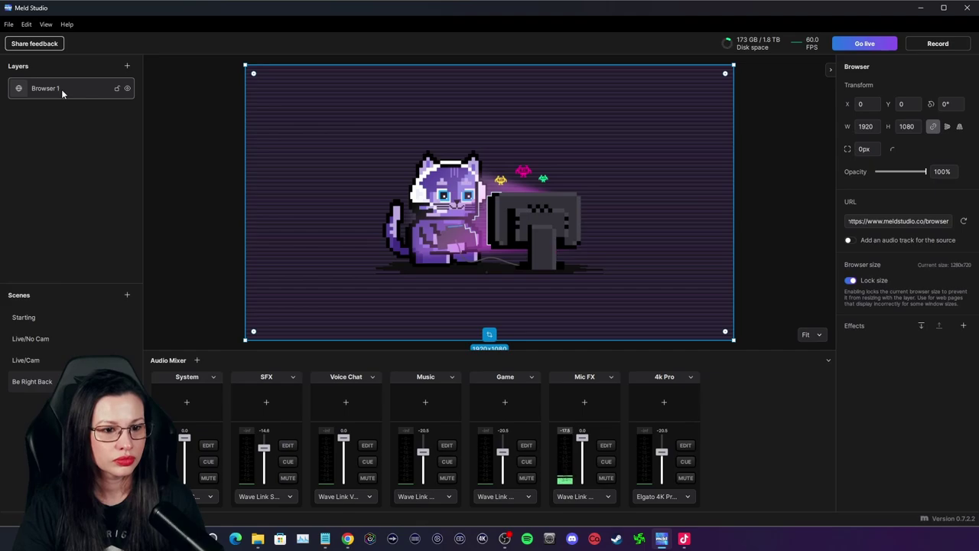
Step: Set the browser layer's URL to the address of the channel's stream clips player
right_click(20, 89)
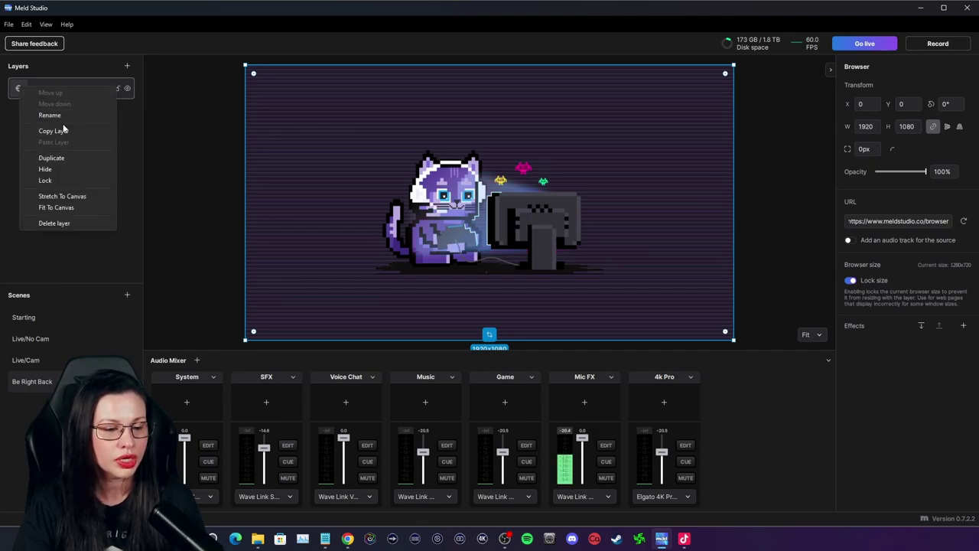
left_click(910, 220)
left_click(910, 220)
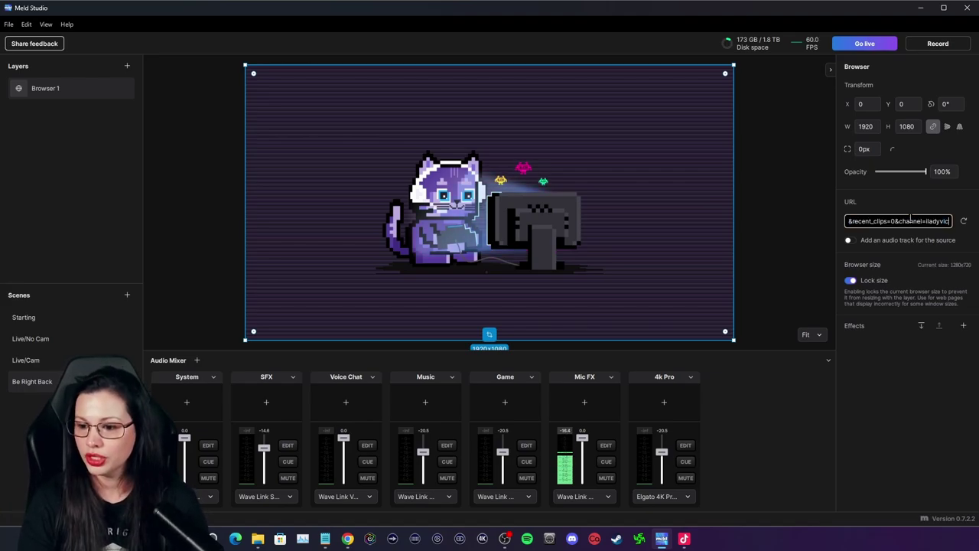
key("Return")
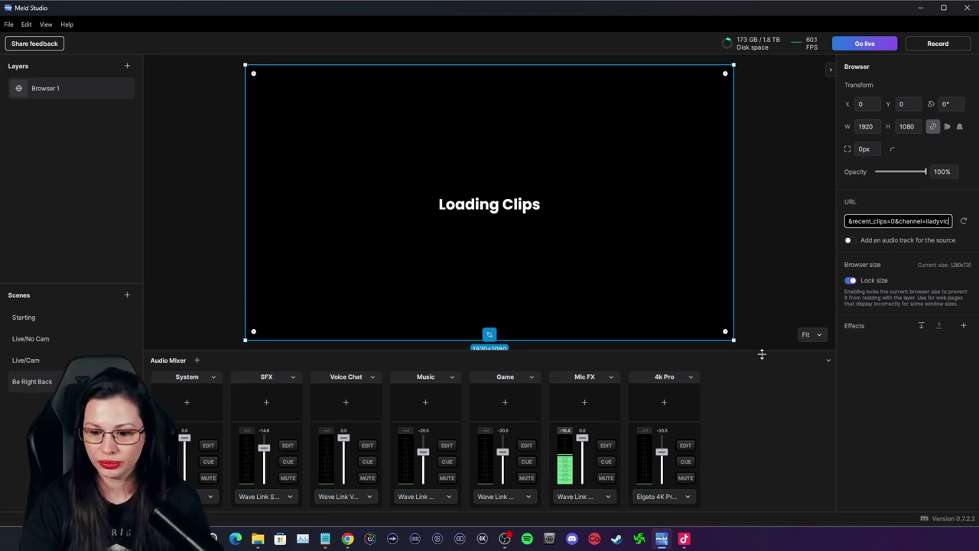
Step: Rename the browser layer in the Be Right Back scene to Clips
right_click(59, 86)
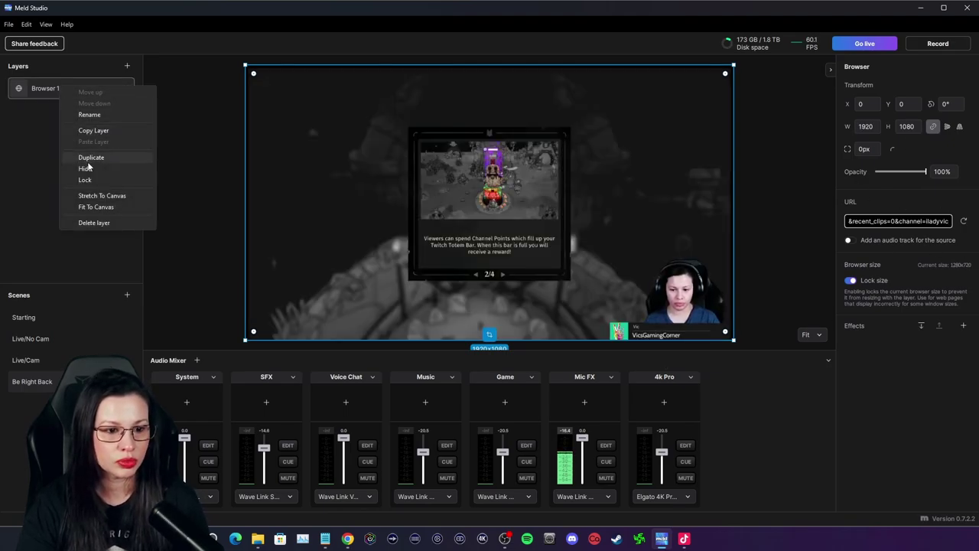
left_click(97, 116)
type("C")
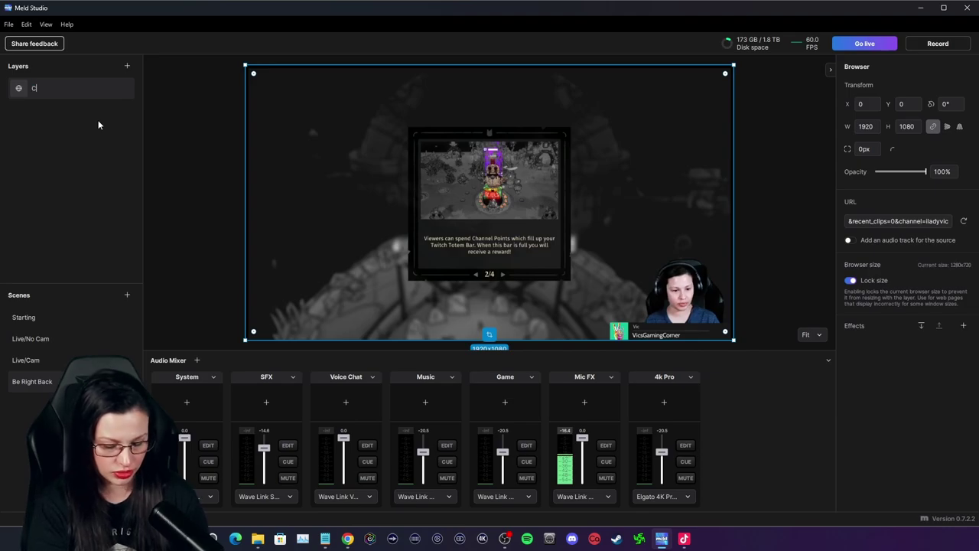
type("lips")
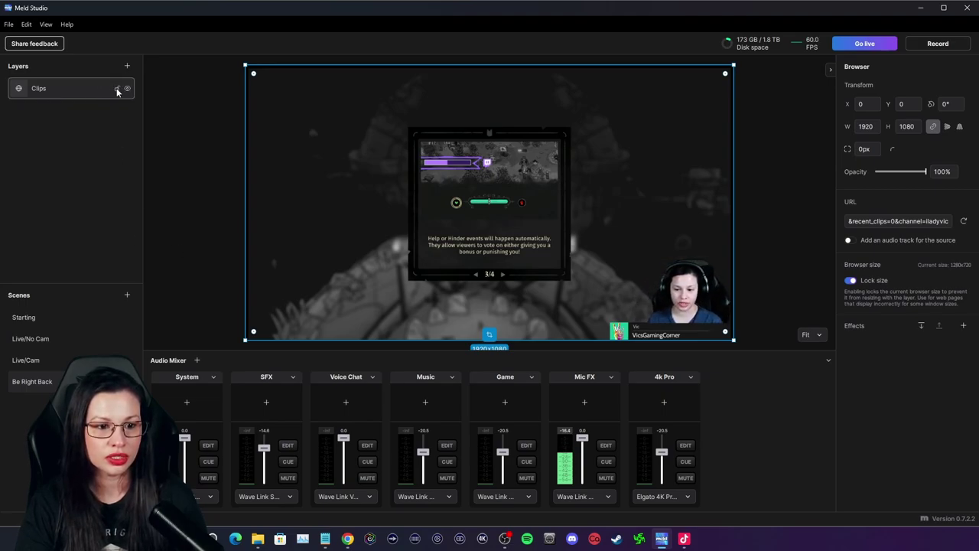
Step: Lock the Clips layer and add an audio track for it
left_click(116, 88)
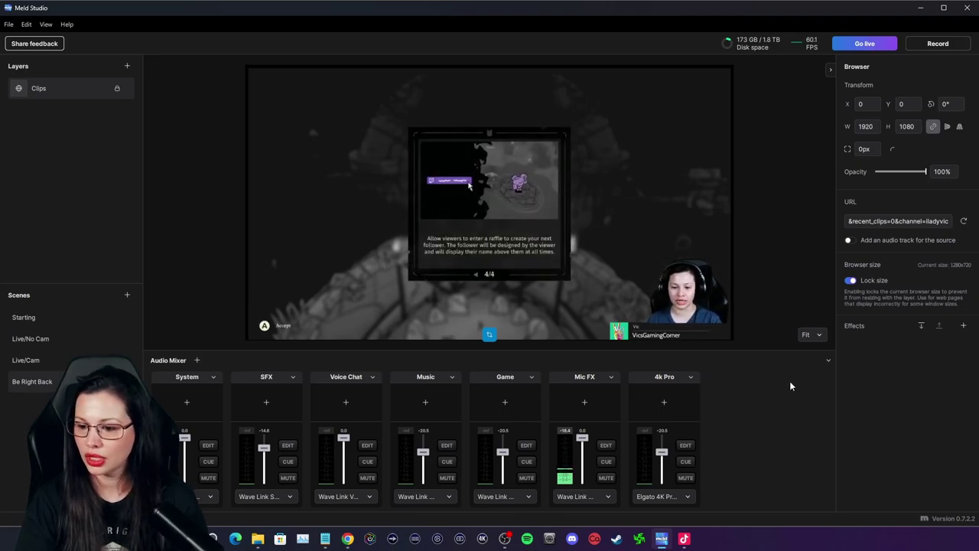
left_click(849, 240)
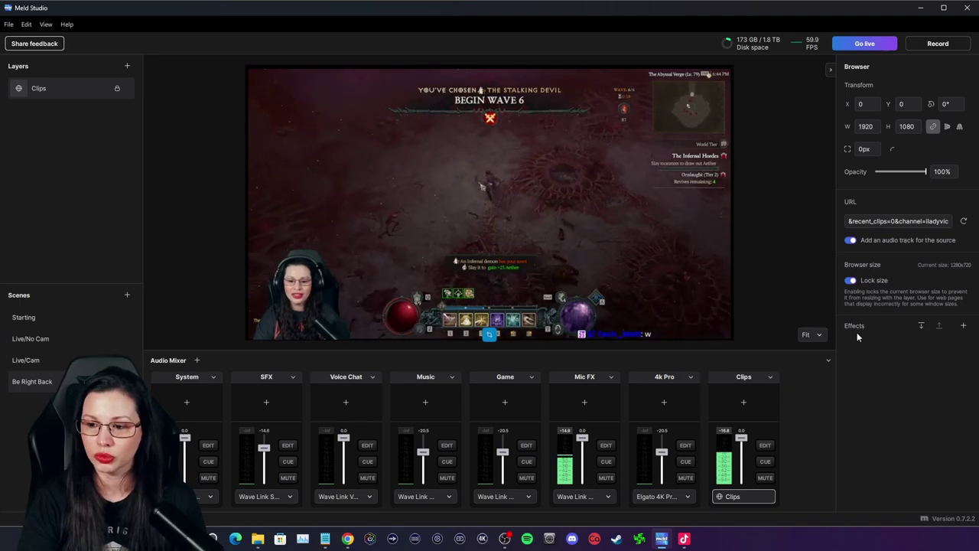
Step: Add a media source layer using BRB Transparent from the BRB folder of the Cascade Animated Package's animated screens
left_click(127, 66)
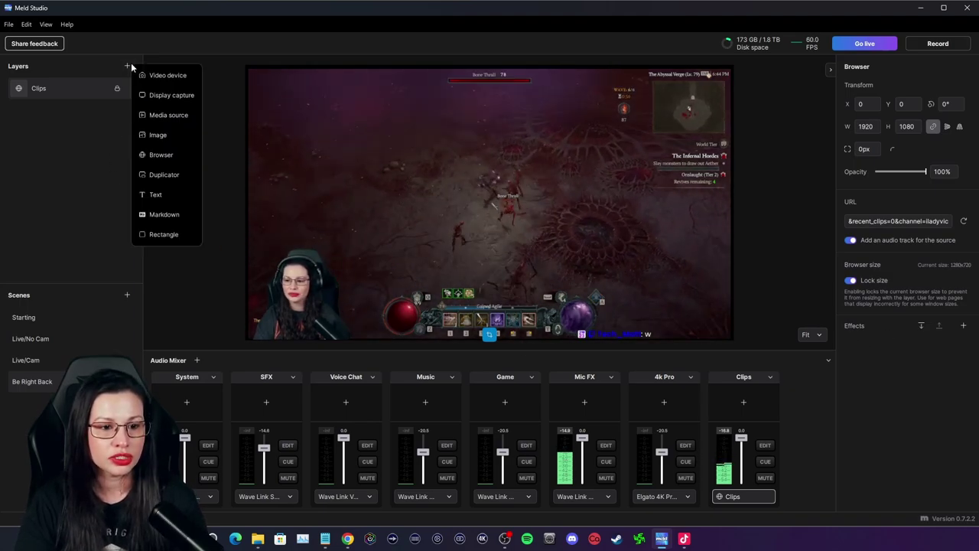
left_click(164, 115)
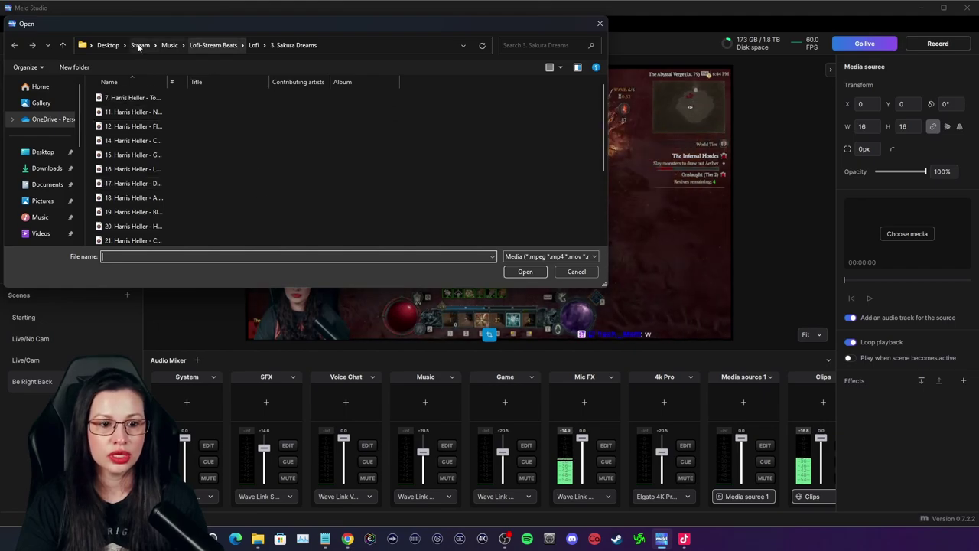
left_click(139, 46)
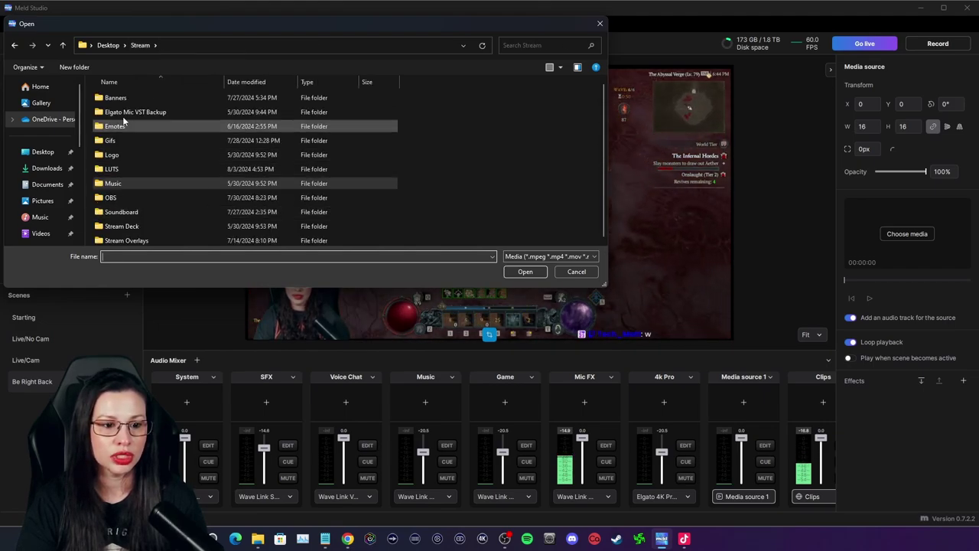
double_click(137, 240)
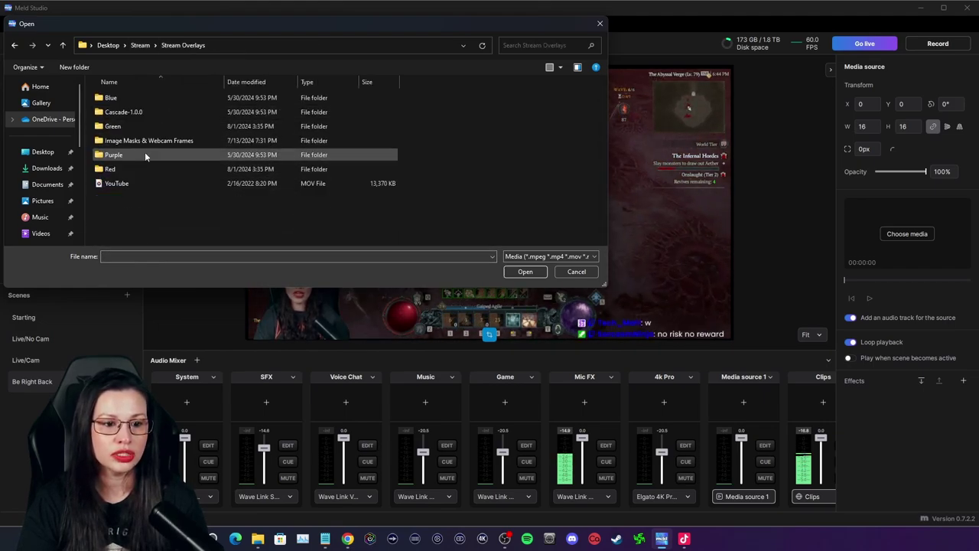
double_click(136, 113)
double_click(131, 97)
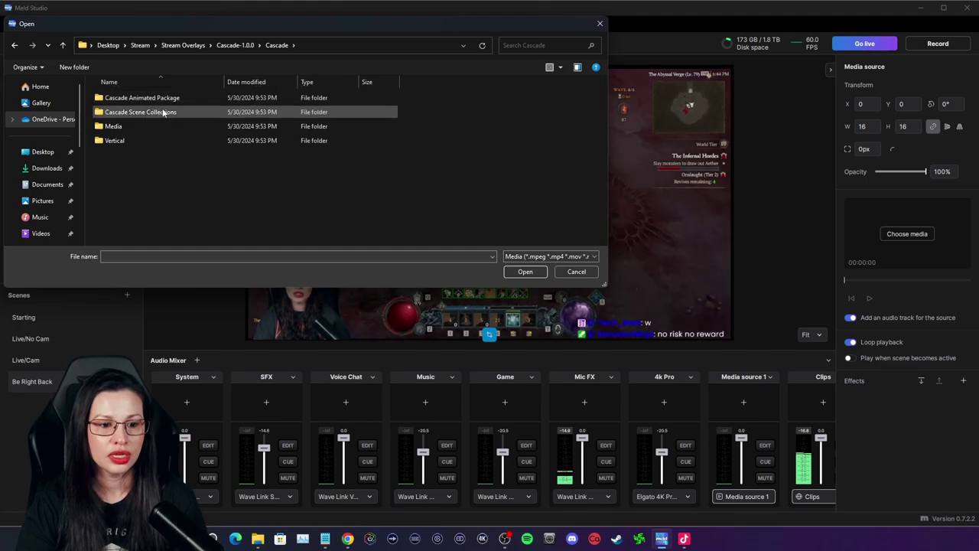
double_click(165, 99)
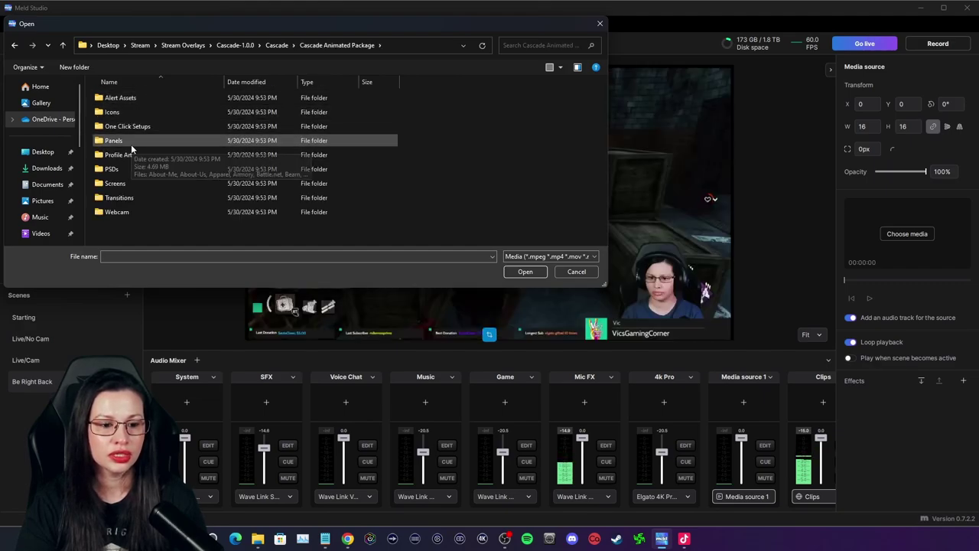
double_click(124, 185)
double_click(136, 103)
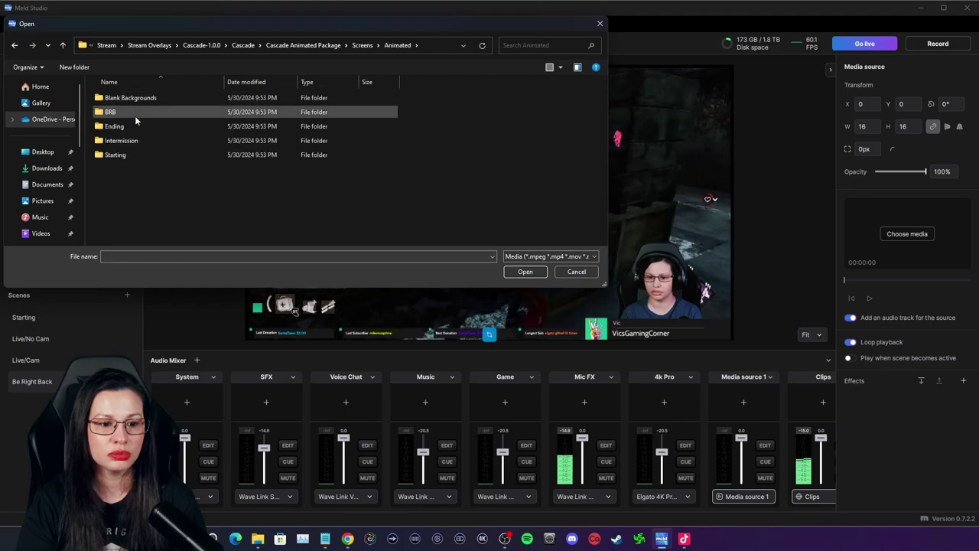
left_click(132, 111)
double_click(133, 111)
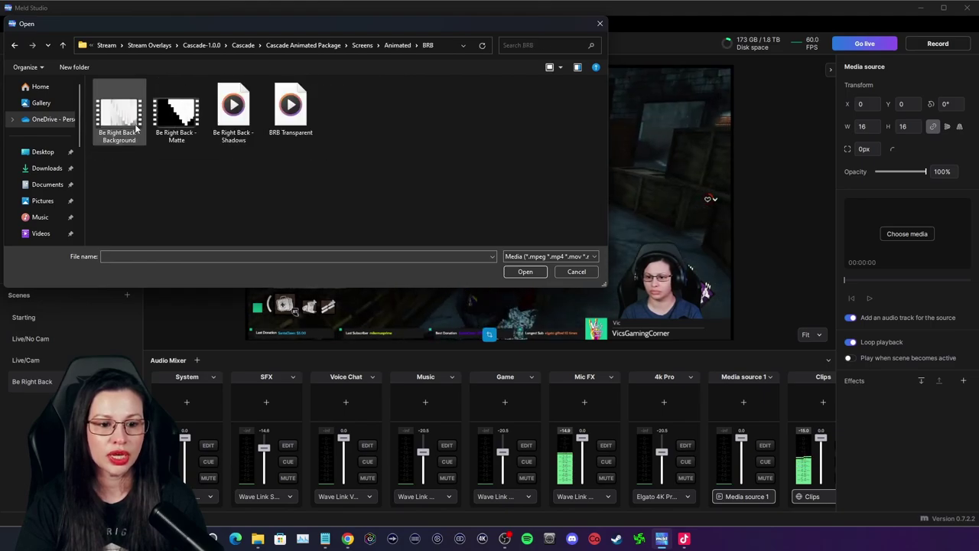
left_click(291, 114)
left_click(525, 271)
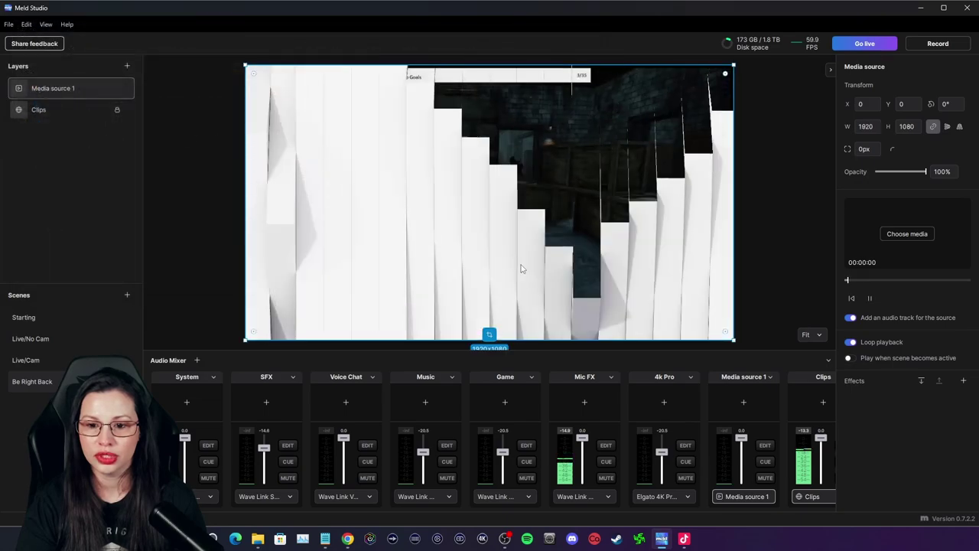
Step: Set the new media source layer's opacity to 75%
double_click(937, 171)
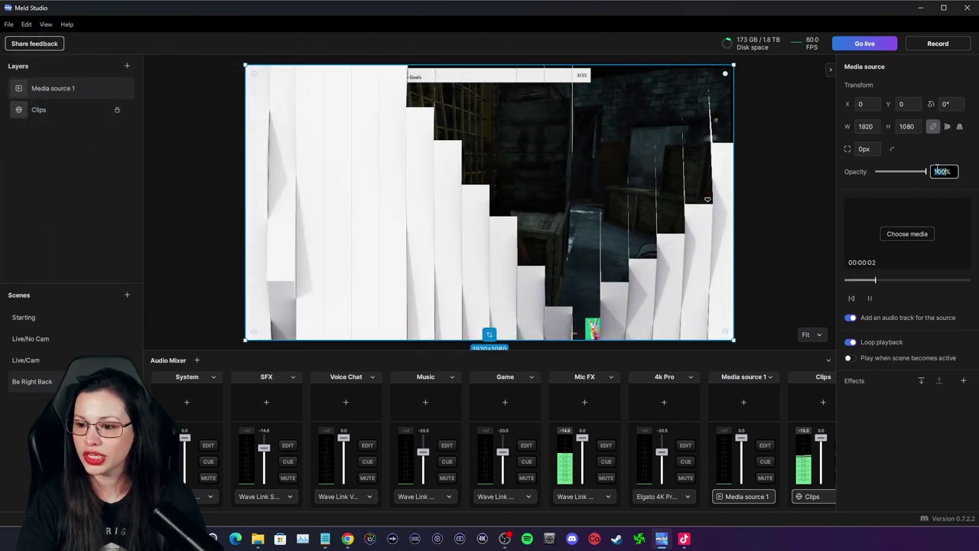
type("75")
key("Return")
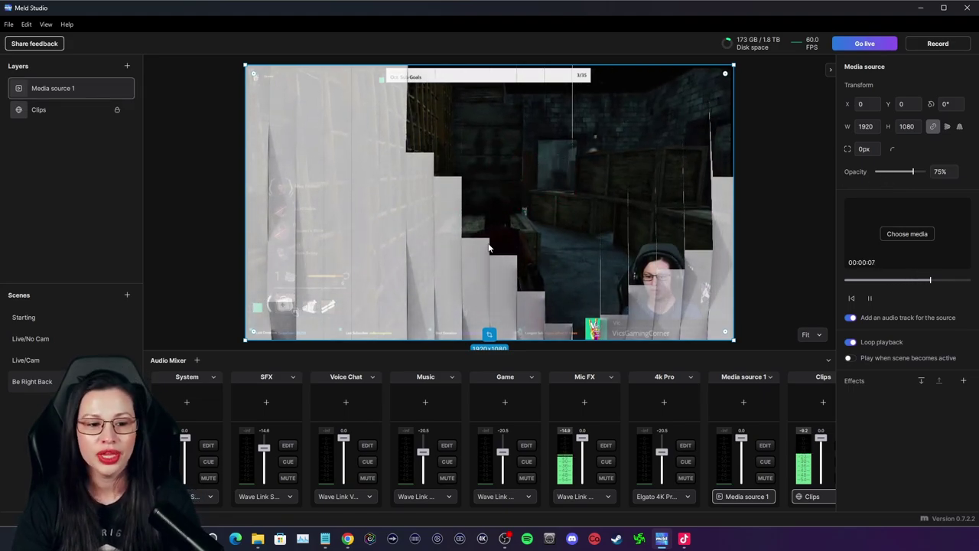
Step: Rename the media source layer to BRB and lock it
right_click(51, 91)
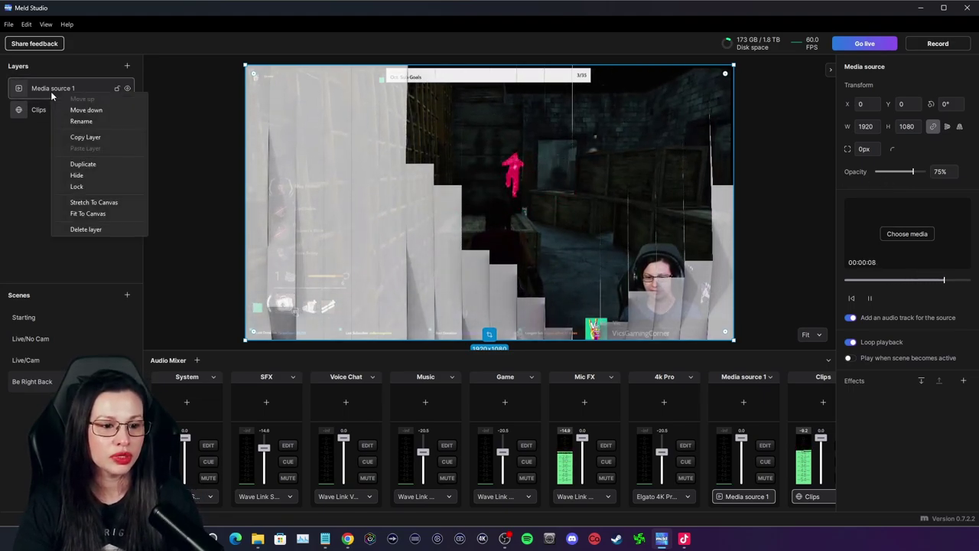
left_click(91, 122)
type("BRB")
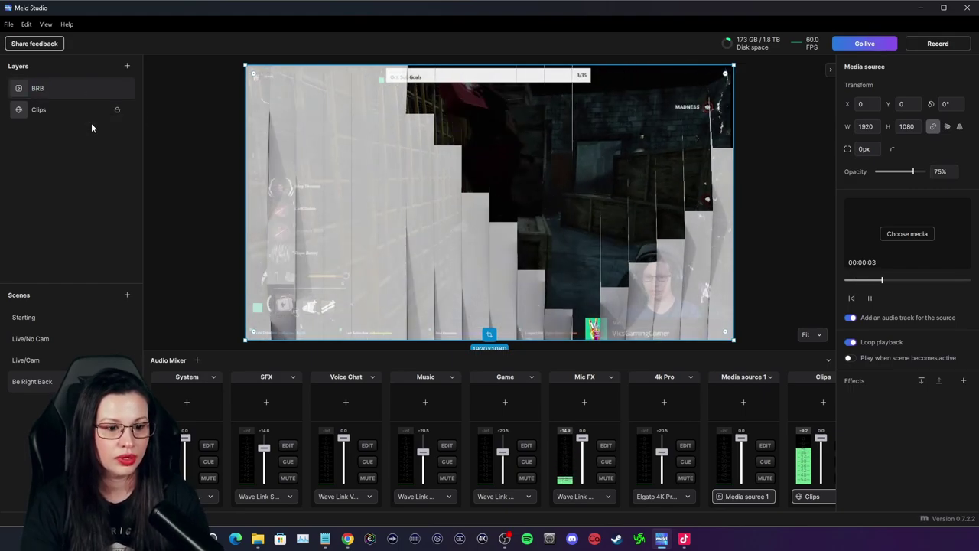
key("Return")
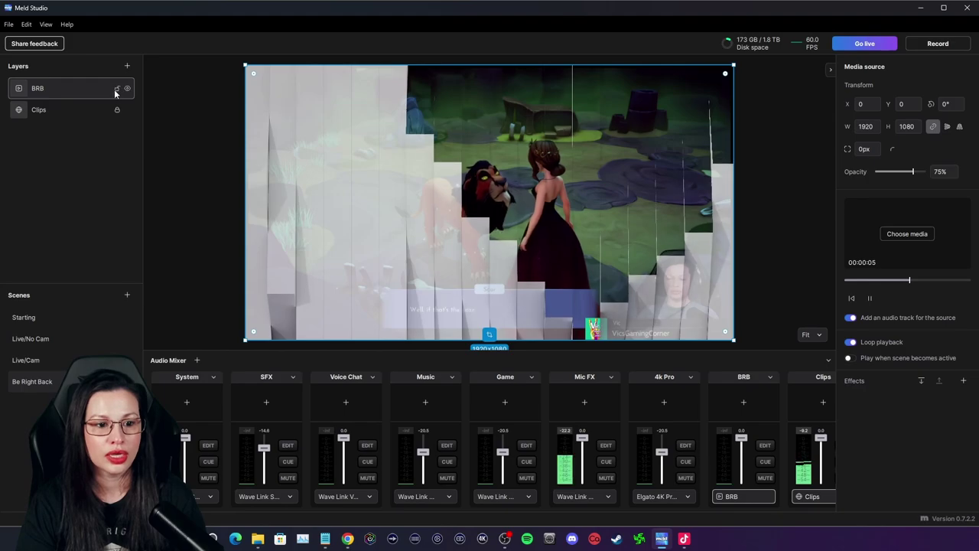
left_click(117, 88)
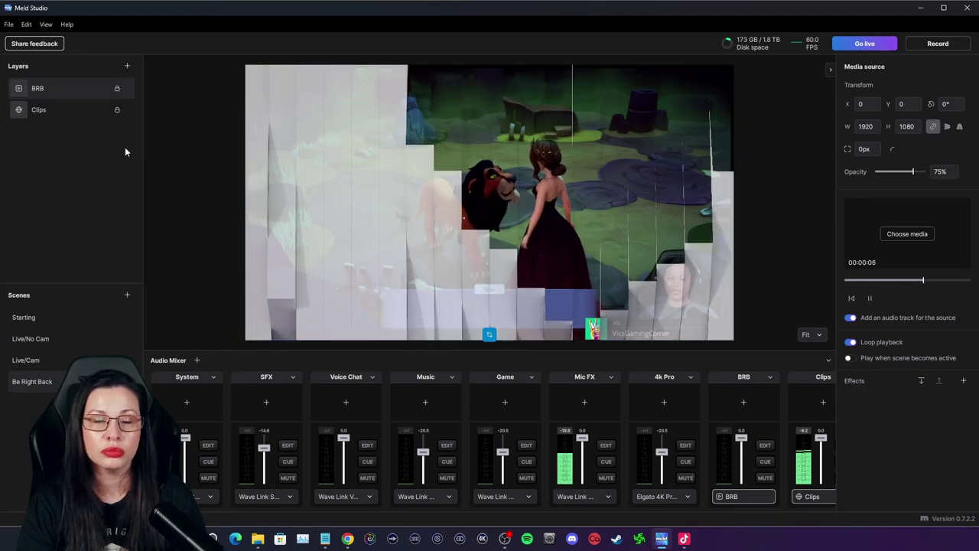
Step: Add an image layer using the BRB image from the Cascade package's Screens > Titles folder
left_click(127, 65)
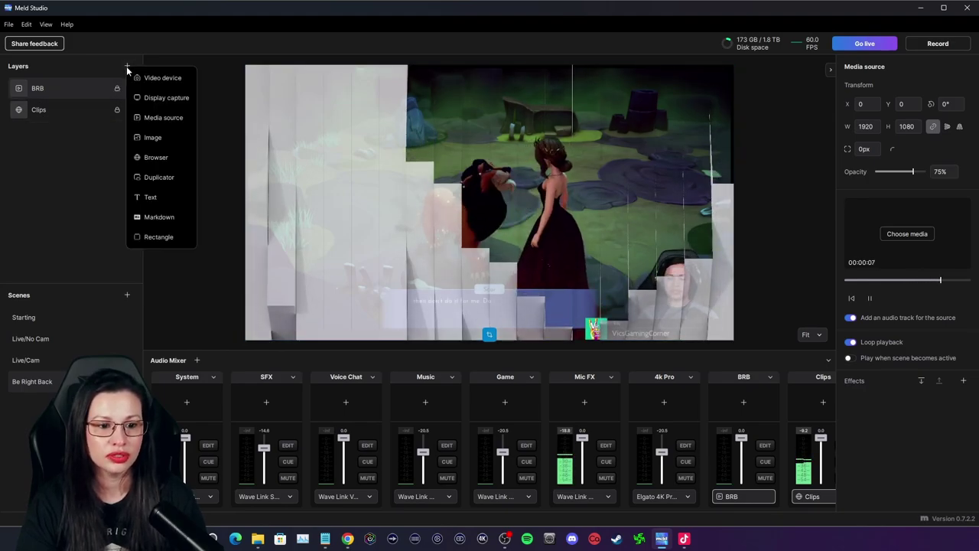
left_click(152, 138)
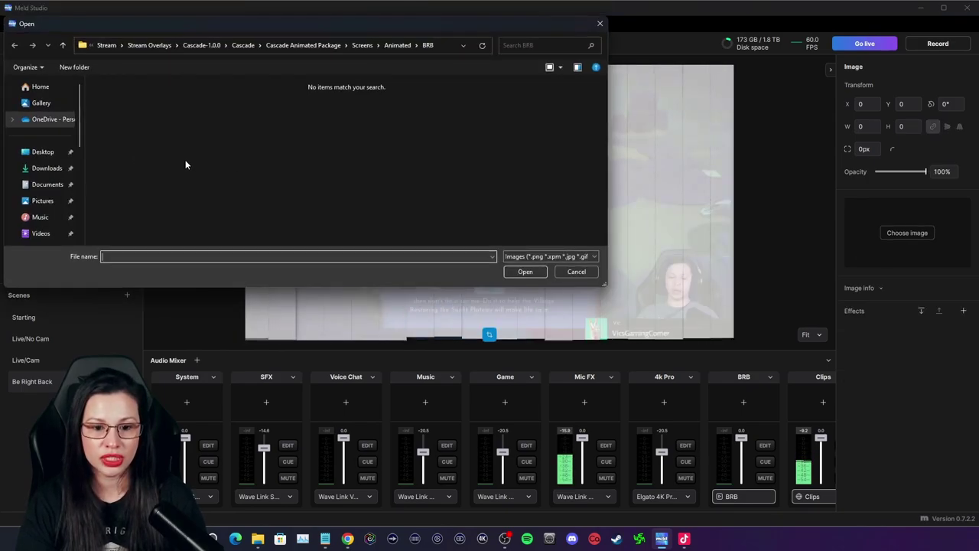
left_click(363, 45)
double_click(153, 127)
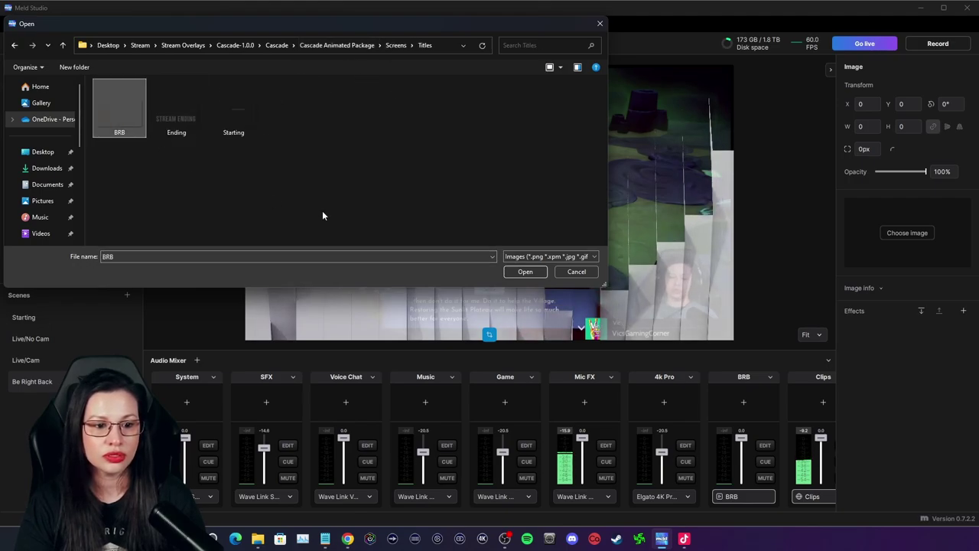
left_click(517, 273)
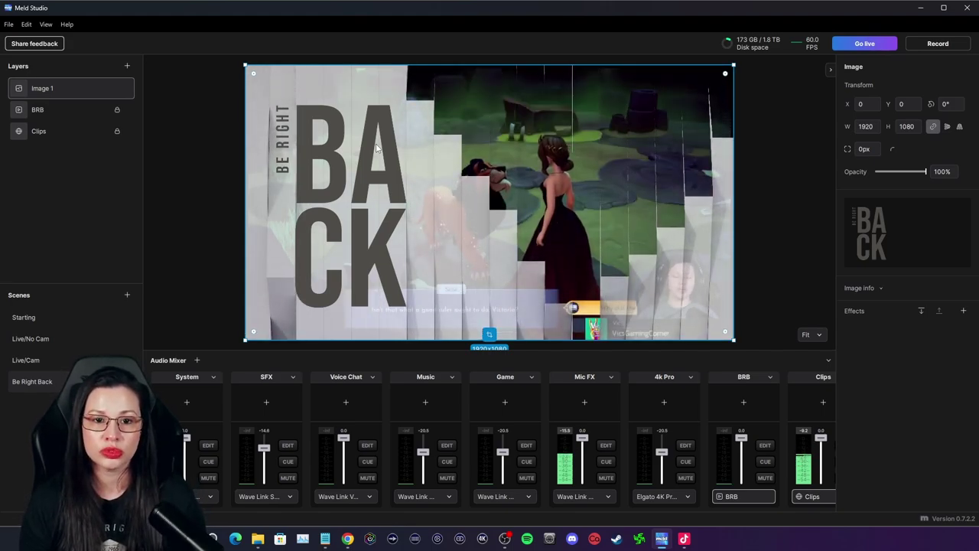
Step: Lock the new image layer and rename it BRB Title
left_click(117, 88)
right_click(46, 89)
left_click(61, 114)
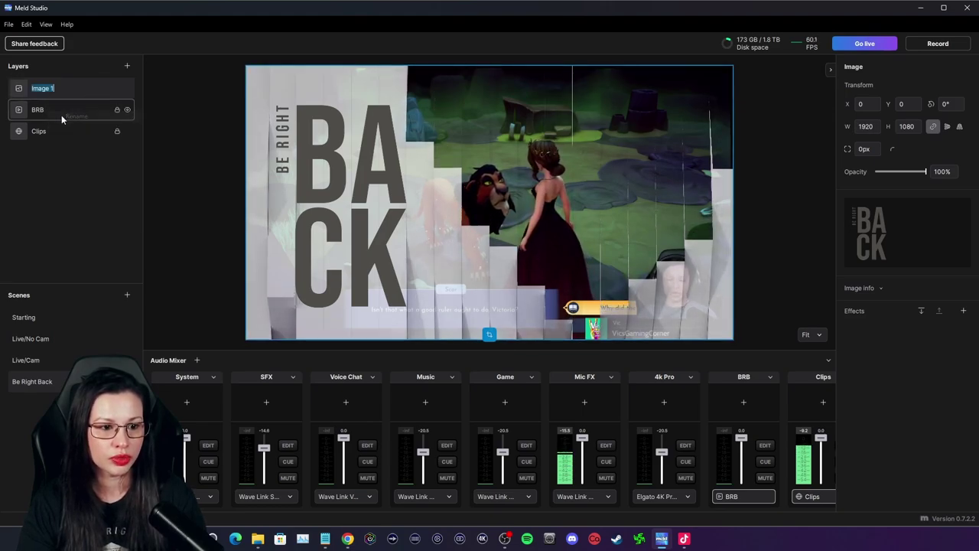
type("BRB Tit")
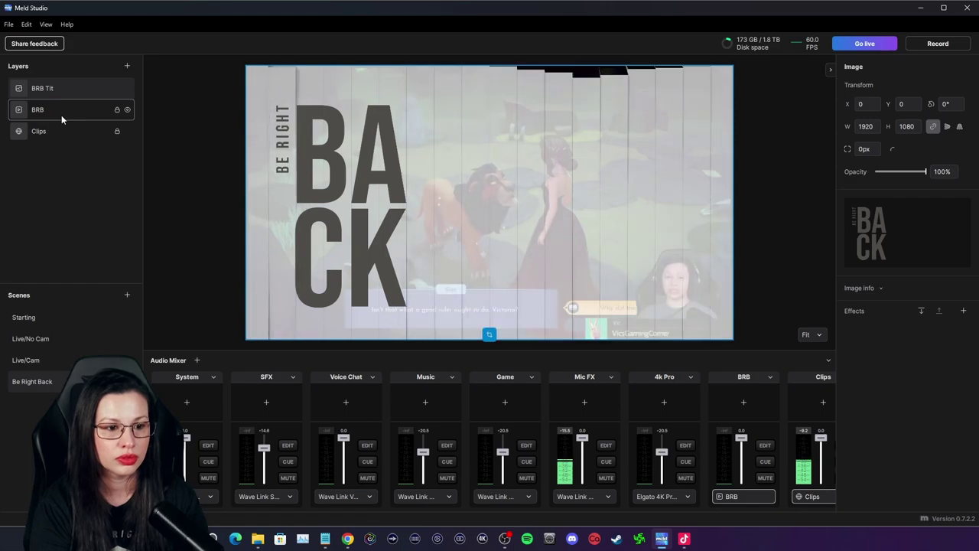
type("lre")
key("Return")
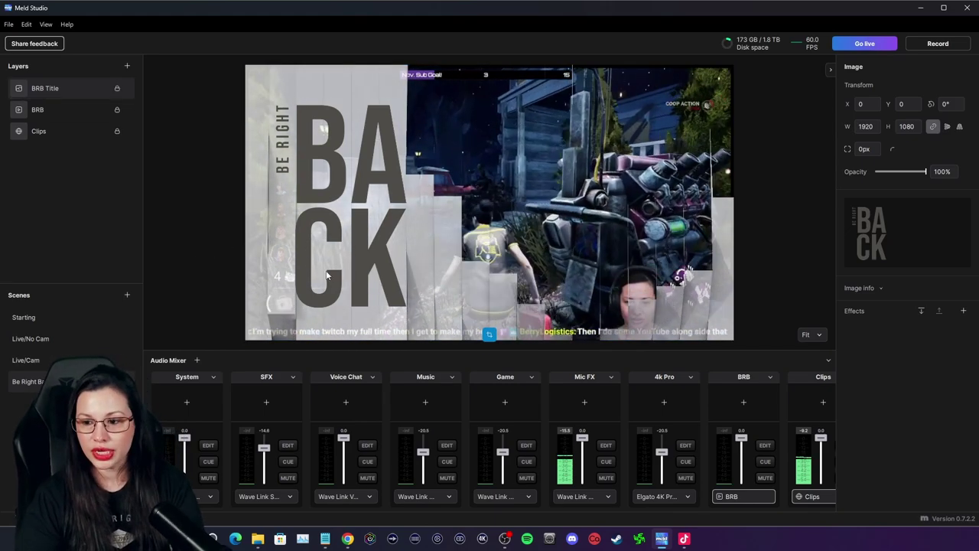
Step: Set the BRB Title layer's opacity to 75%
left_click(937, 171)
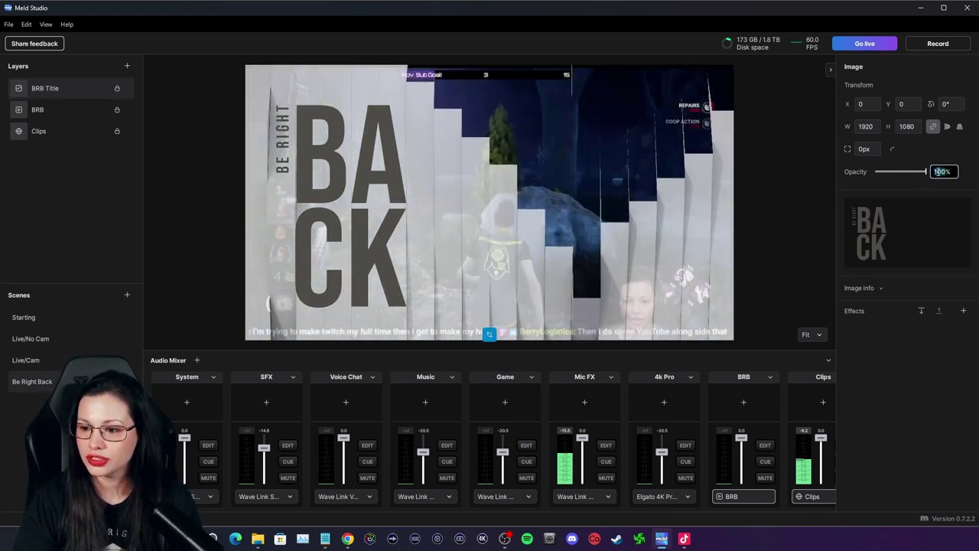
type("75")
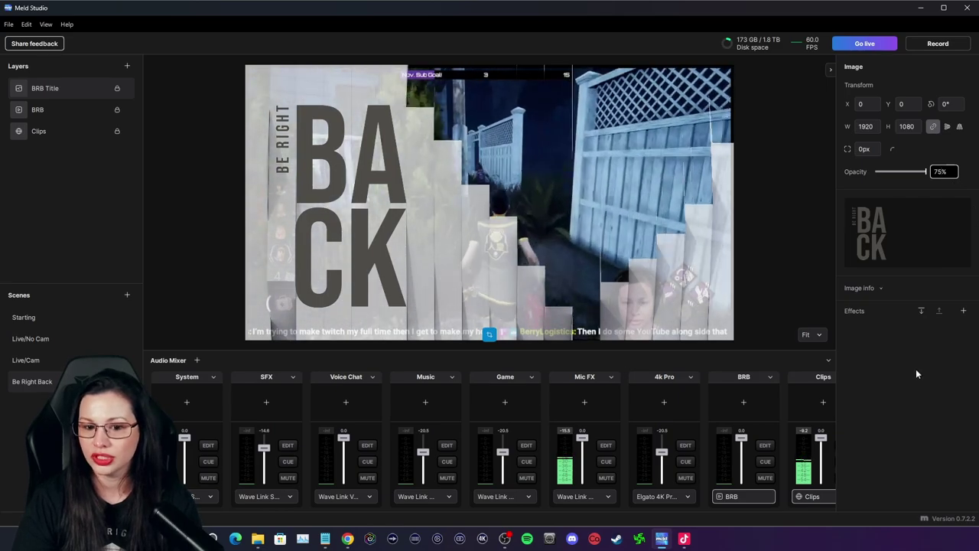
left_click(152, 196)
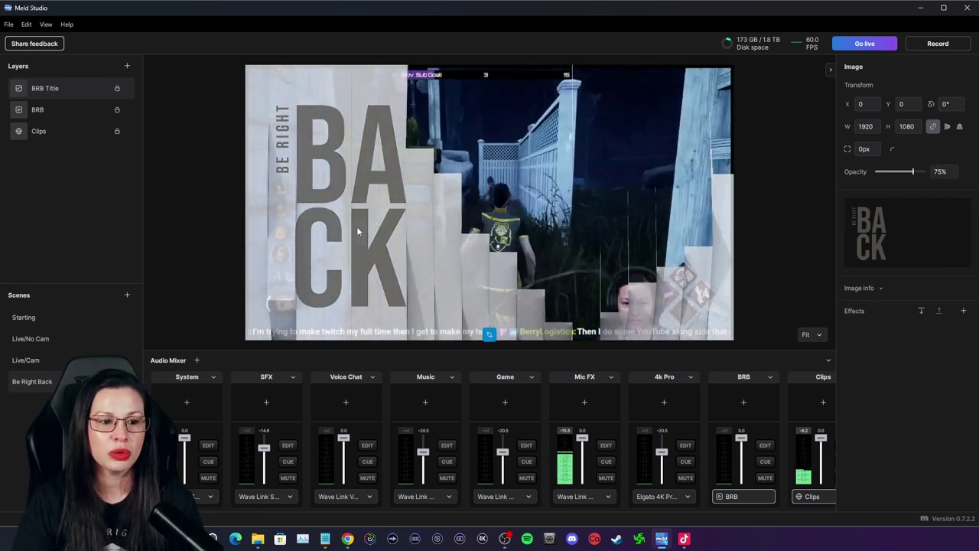
Step: Switch to the Starting scene to review its layers
left_click(42, 316)
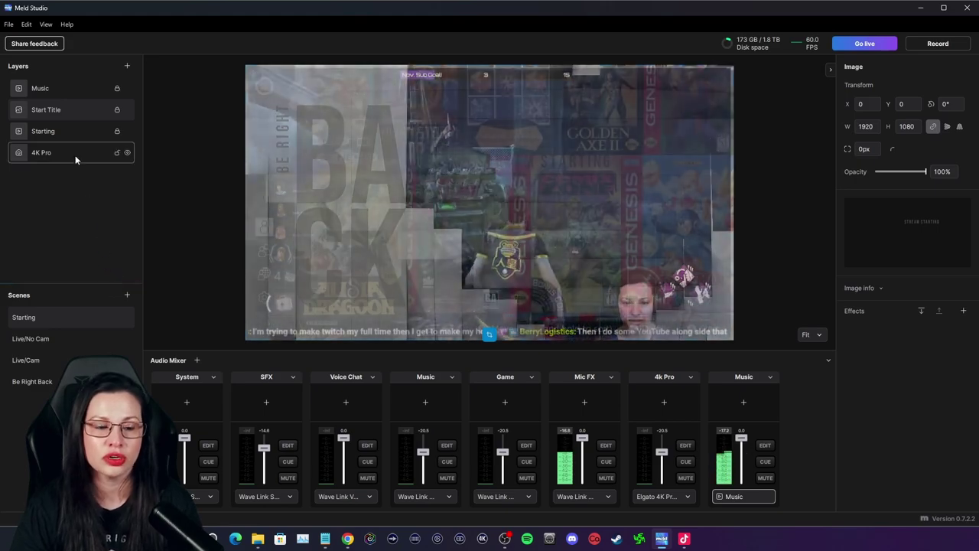
left_click(72, 145)
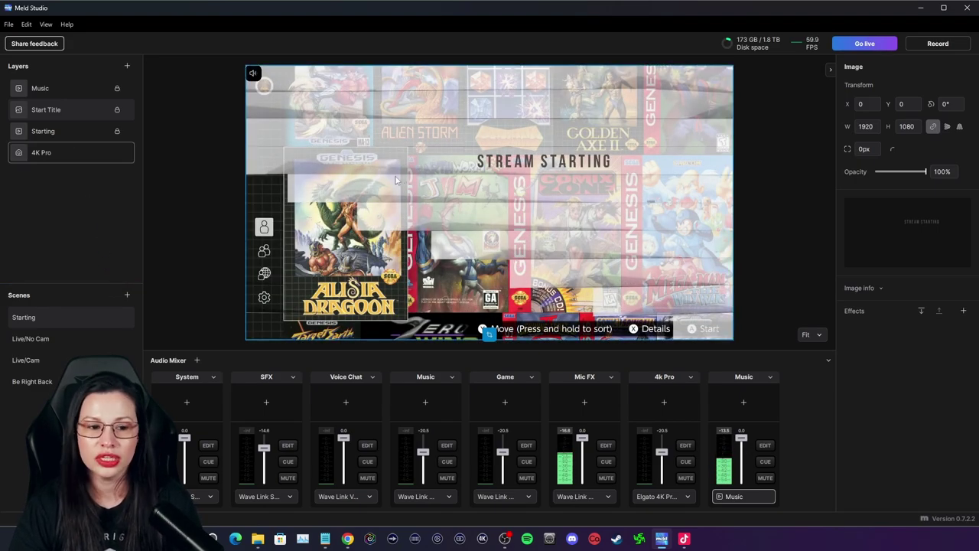
Step: Set the Start Title layer's opacity to 75% in the Starting scene, keeping the Starting image as its source
left_click(114, 108)
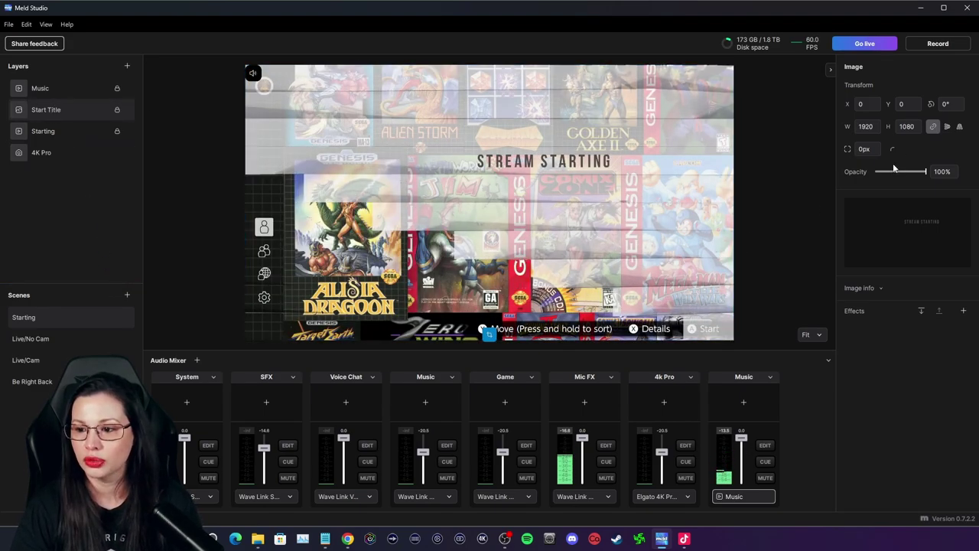
double_click(940, 173)
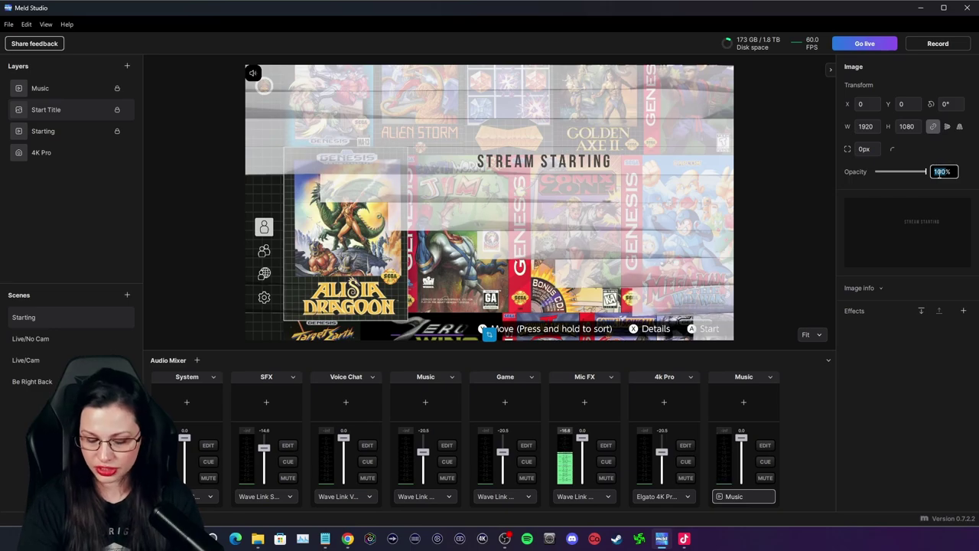
type("75")
left_click(907, 232)
left_click(229, 120)
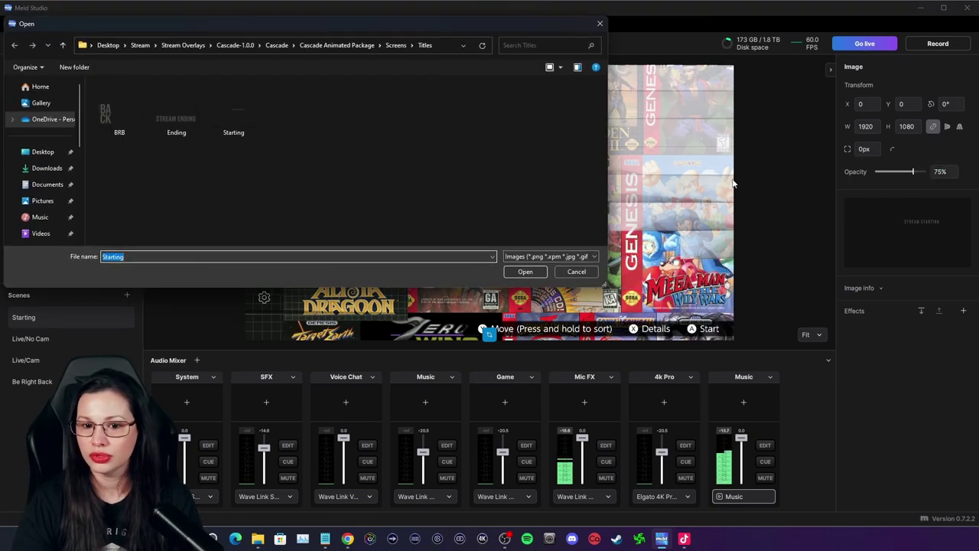
key("Return")
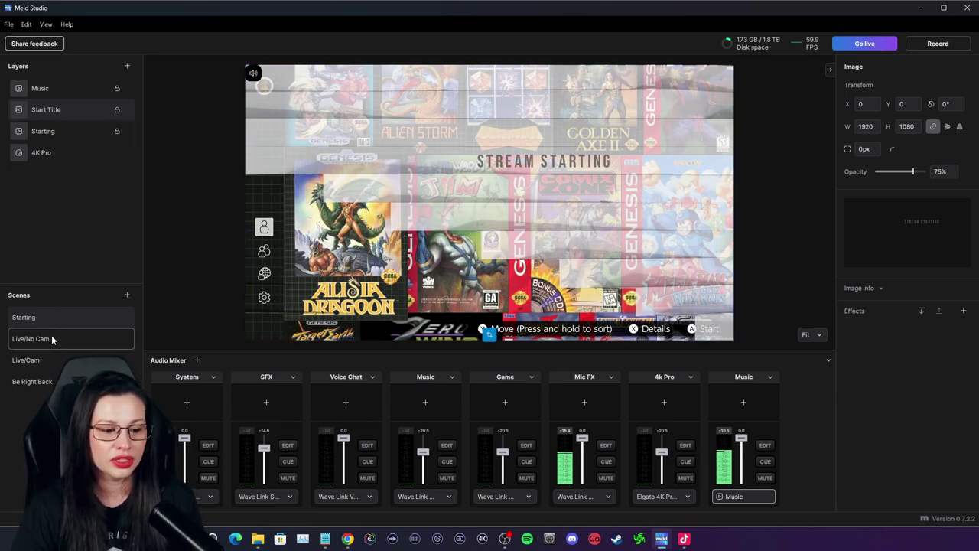
Step: Add a new scene after Be Right Back and name it Ending
left_click(32, 381)
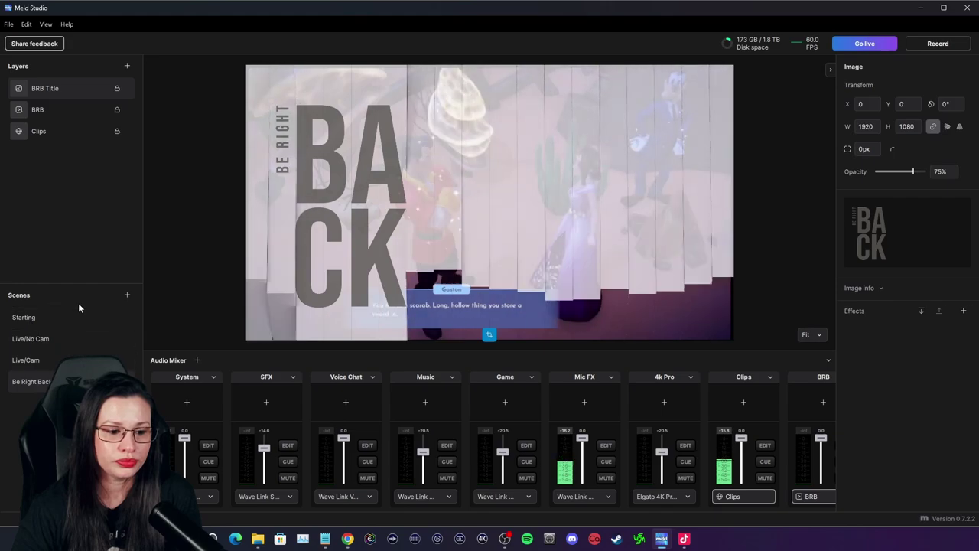
left_click(127, 295)
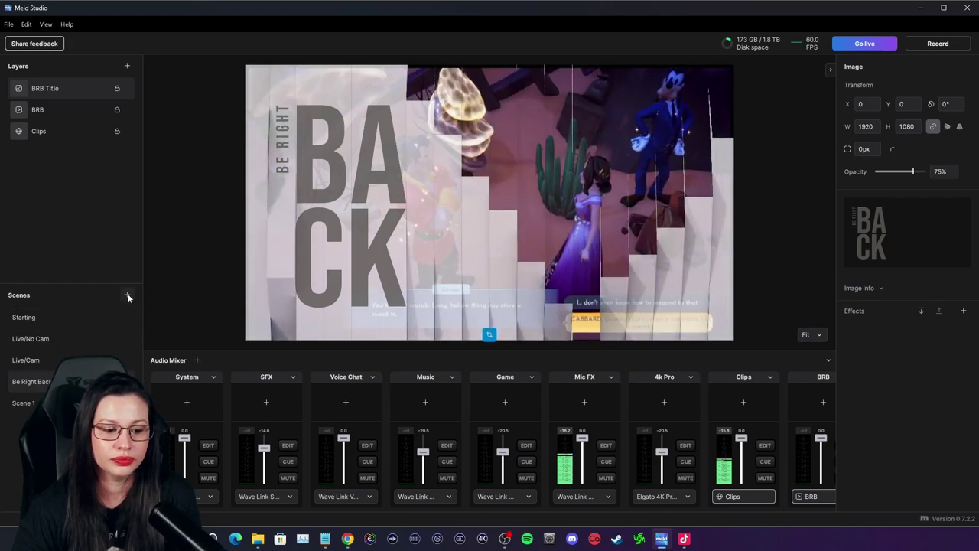
left_click(23, 402)
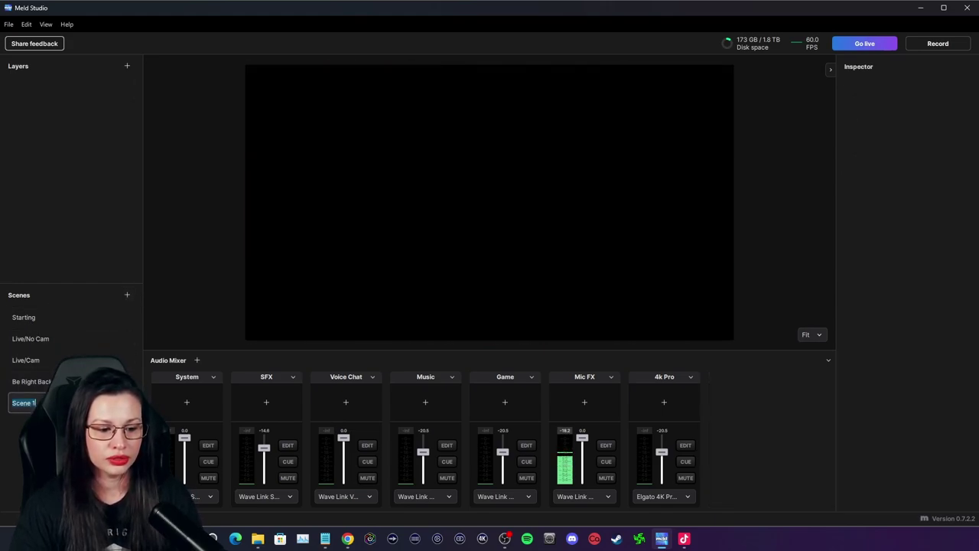
type("Ending")
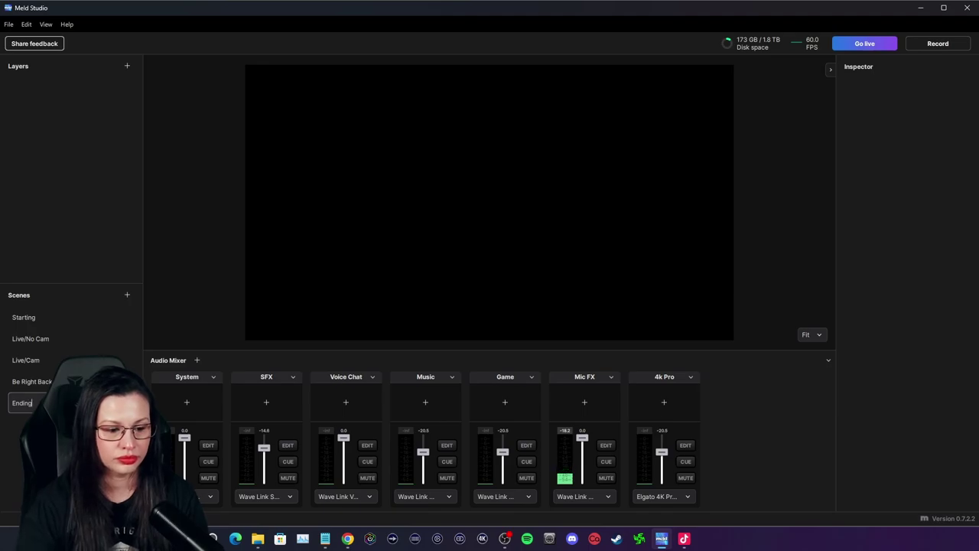
key("Return")
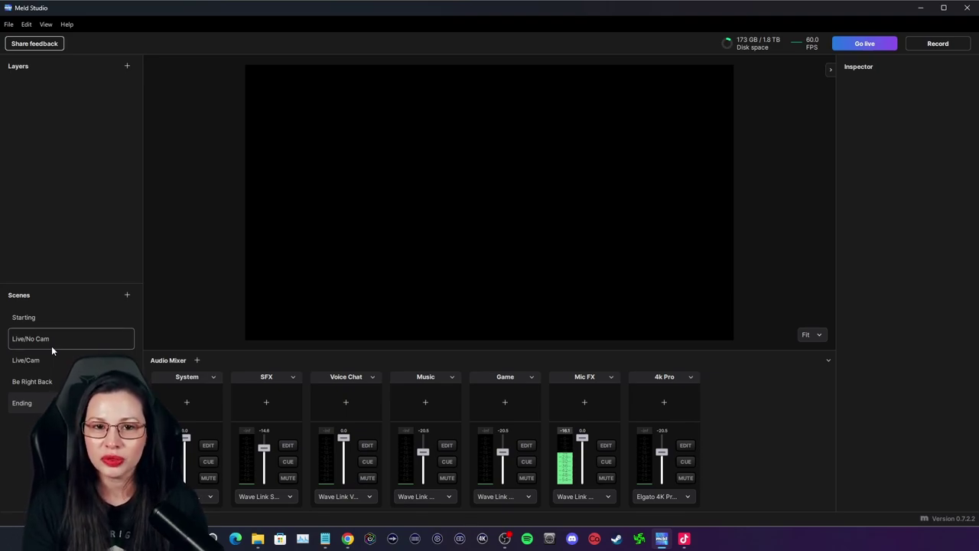
Step: Add a video device layer to the Ending scene using the Elgato 4K Pro, and fit it to the canvas
left_click(127, 68)
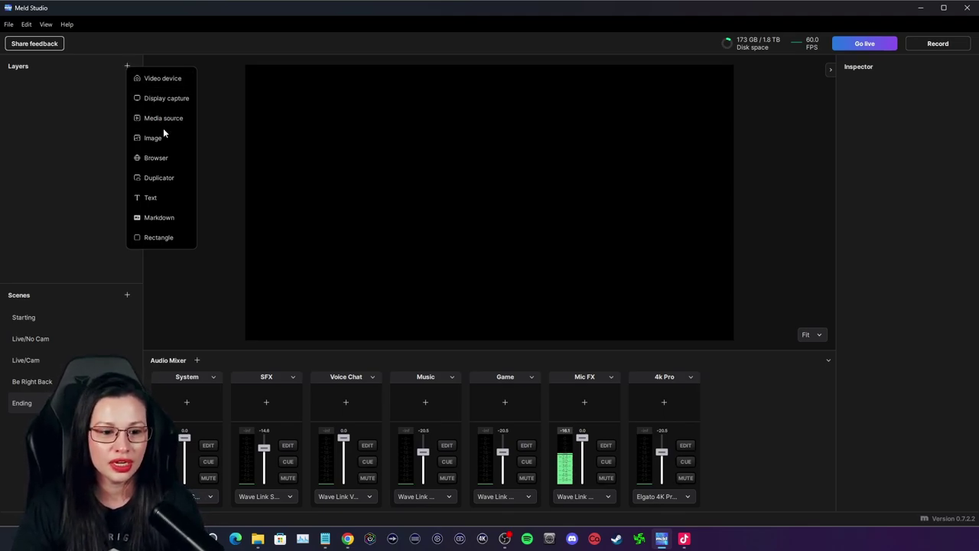
left_click(158, 80)
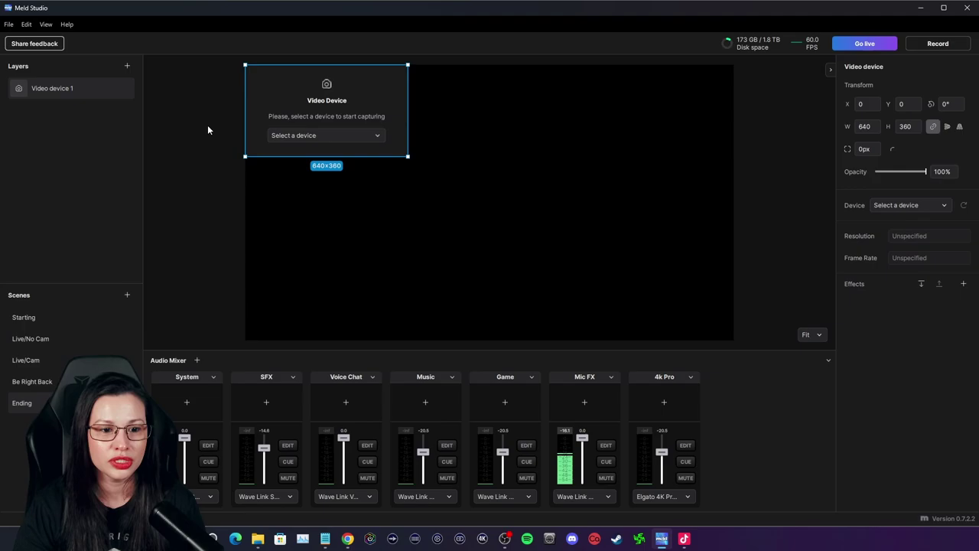
left_click(324, 134)
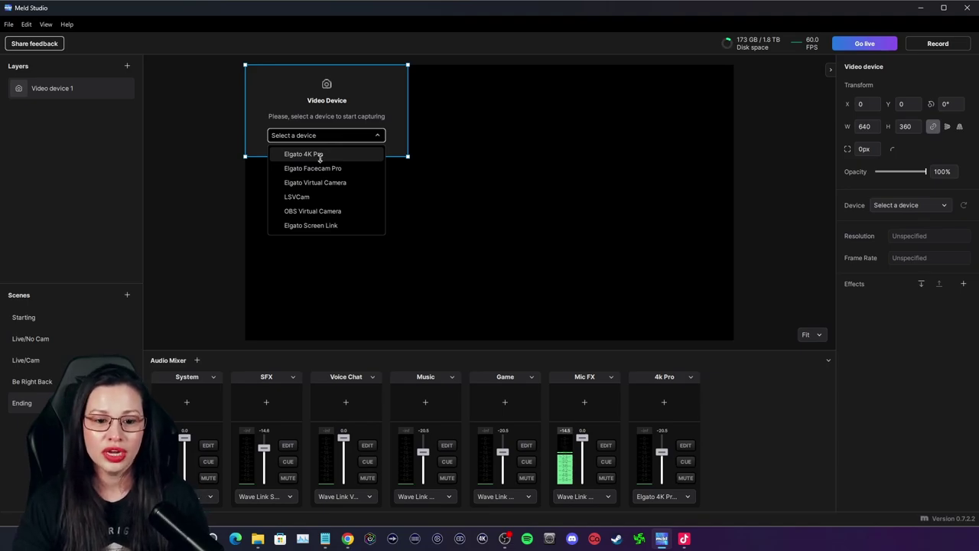
left_click(320, 154)
right_click(349, 118)
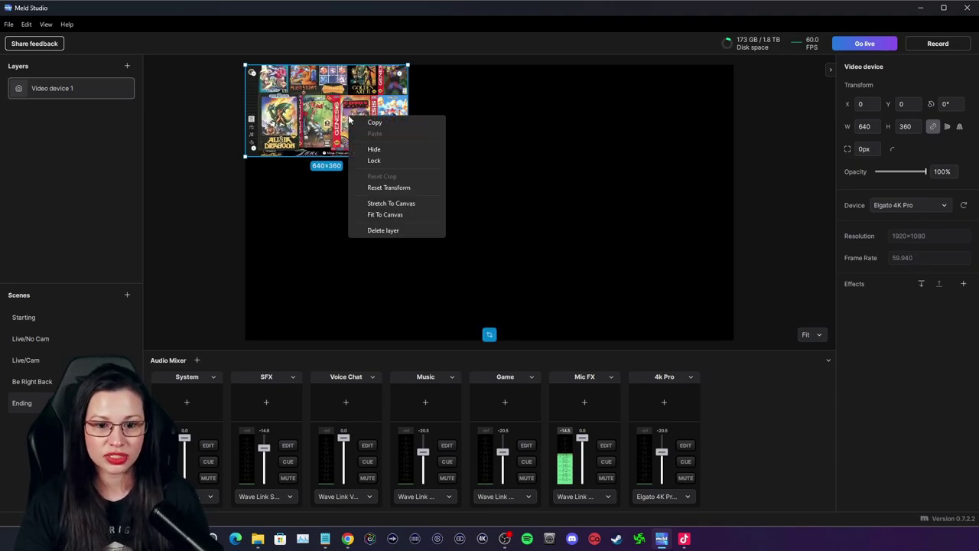
left_click(386, 214)
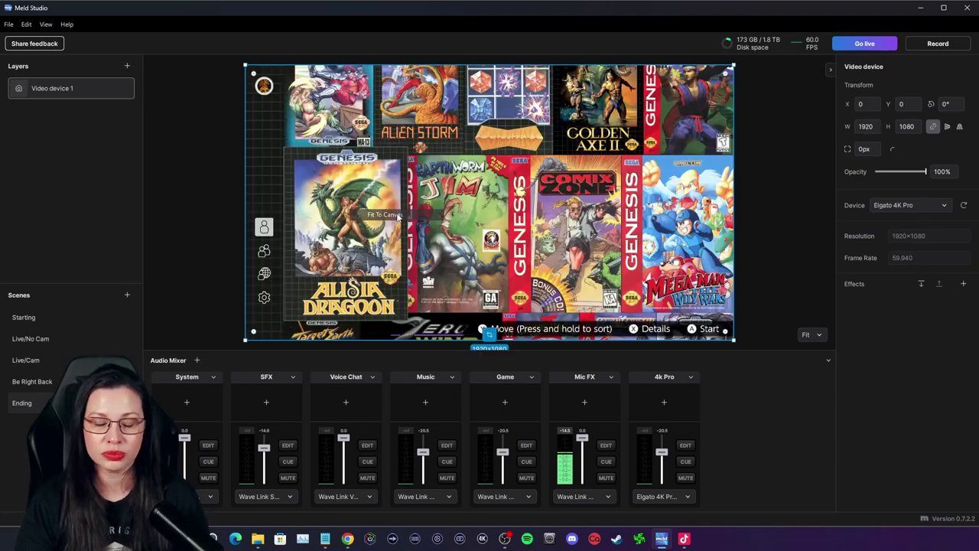
Step: Rename the new video device layer to 4K Pro
right_click(108, 92)
left_click(93, 118)
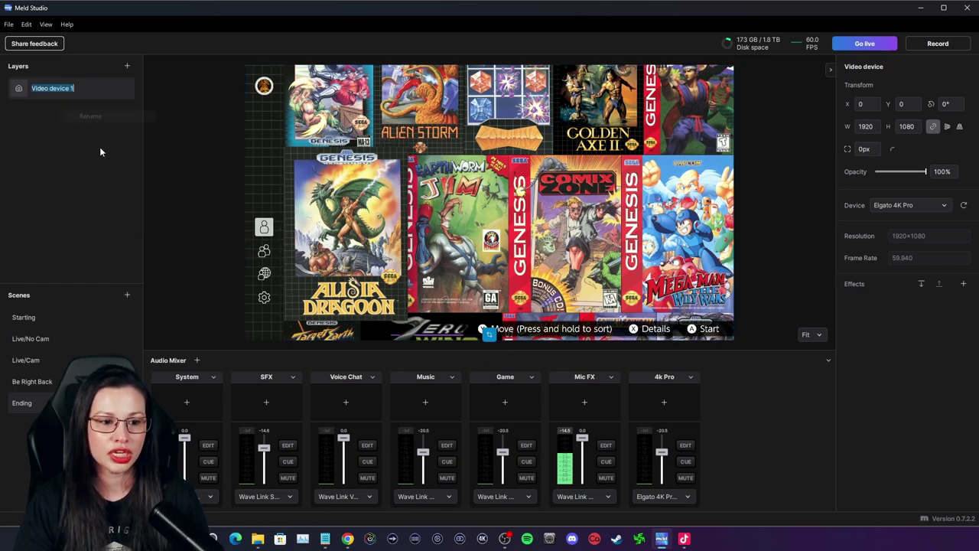
type("4K Pro")
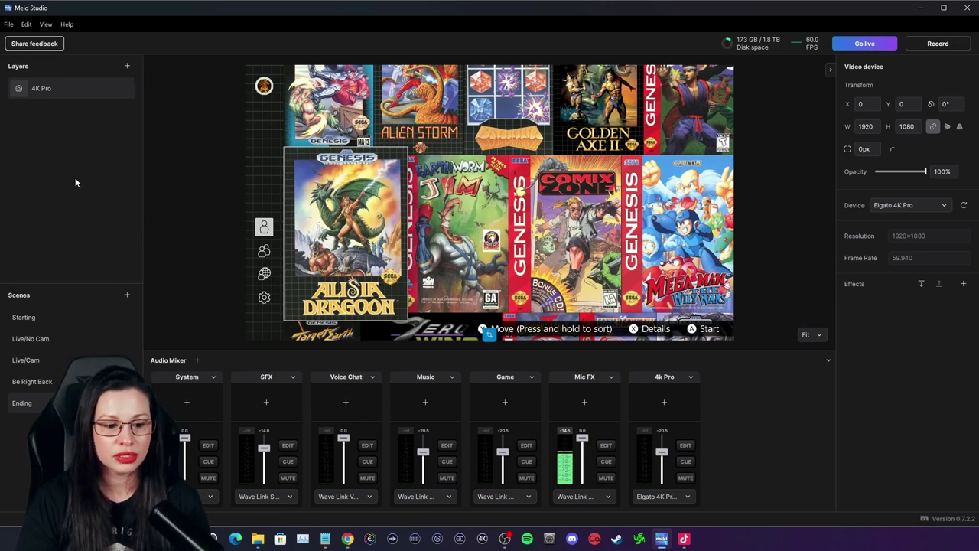
Step: Add a media source layer using Ending Transparent from the Cascade Animated Package's Screens > Animated > Ending folder
left_click(127, 66)
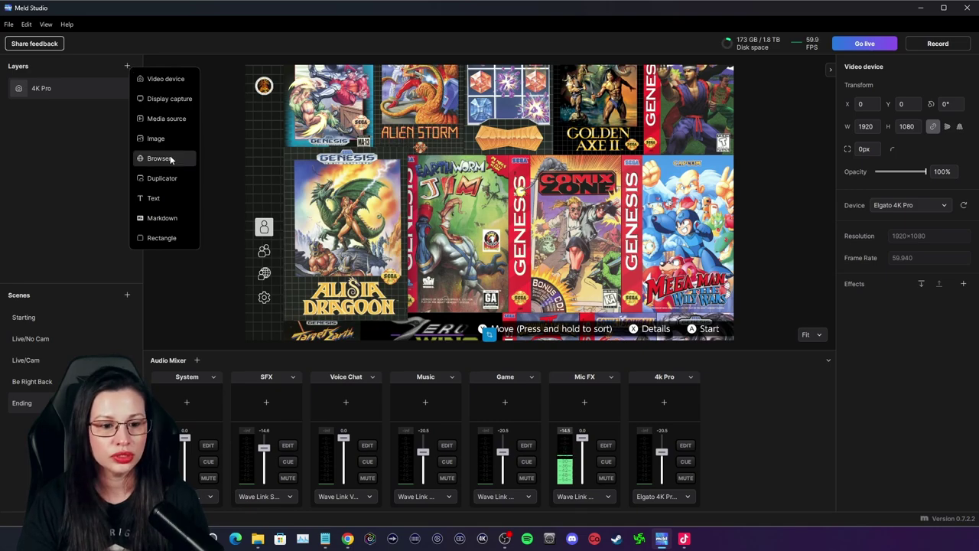
left_click(162, 119)
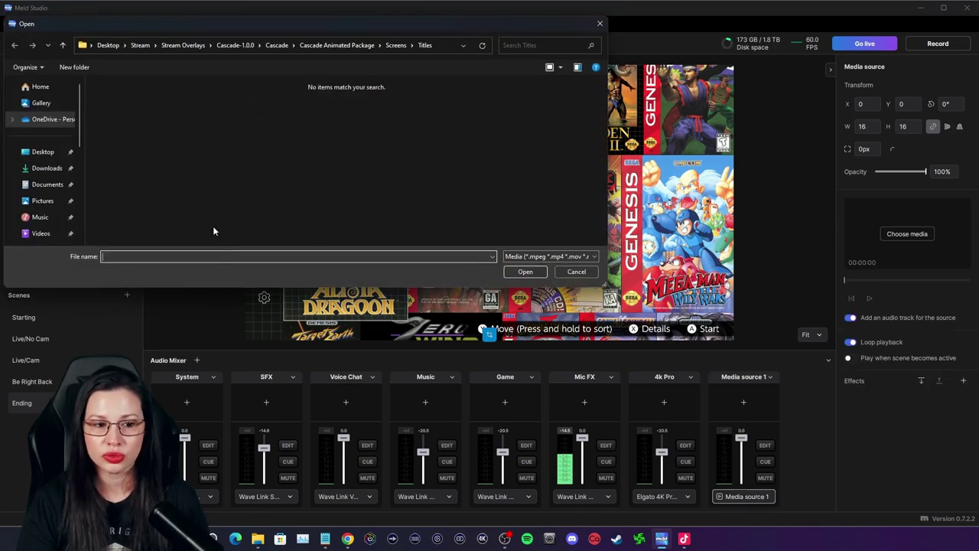
left_click(337, 45)
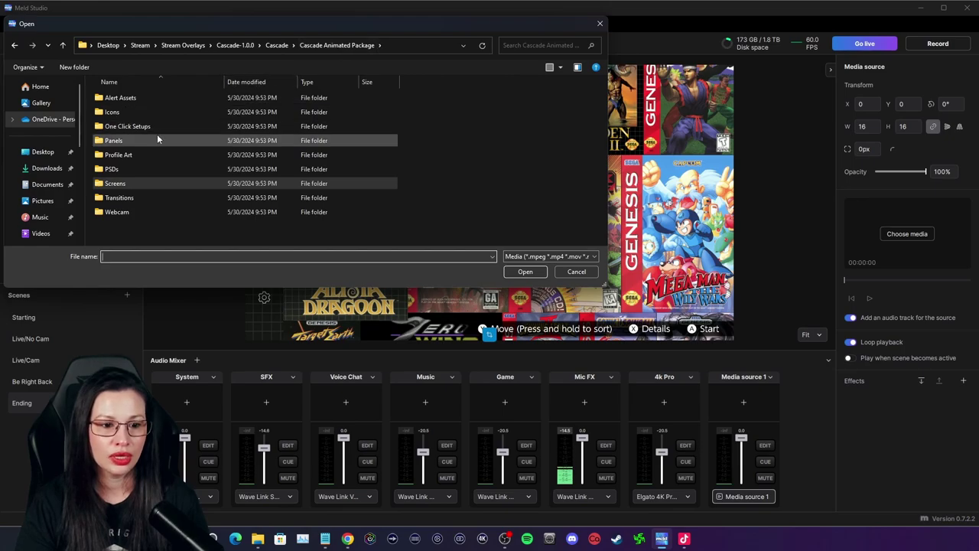
double_click(123, 185)
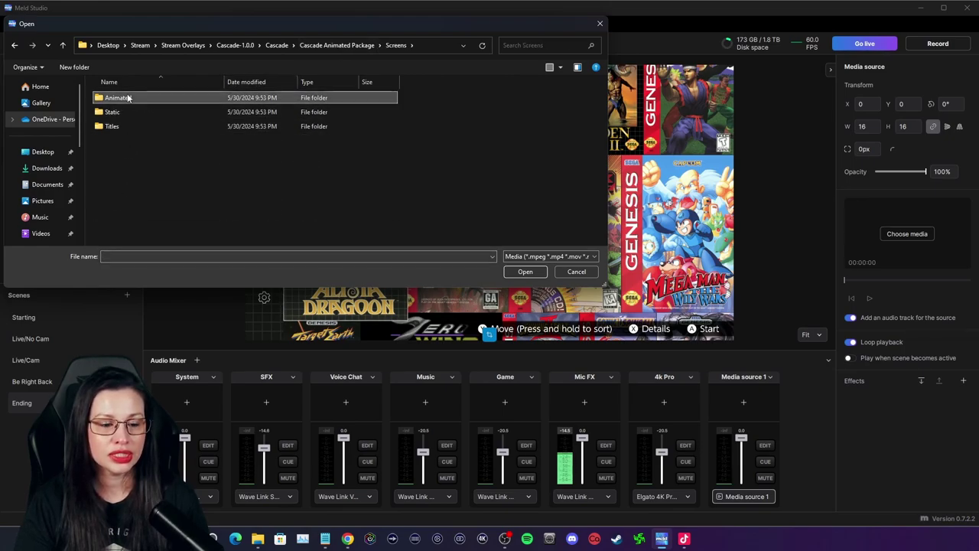
double_click(127, 98)
double_click(121, 127)
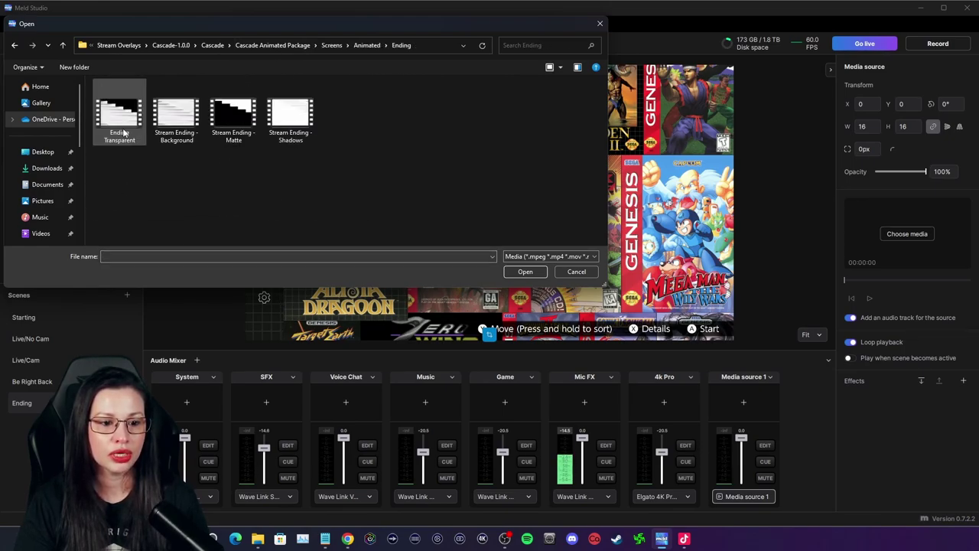
left_click(130, 133)
key("Return")
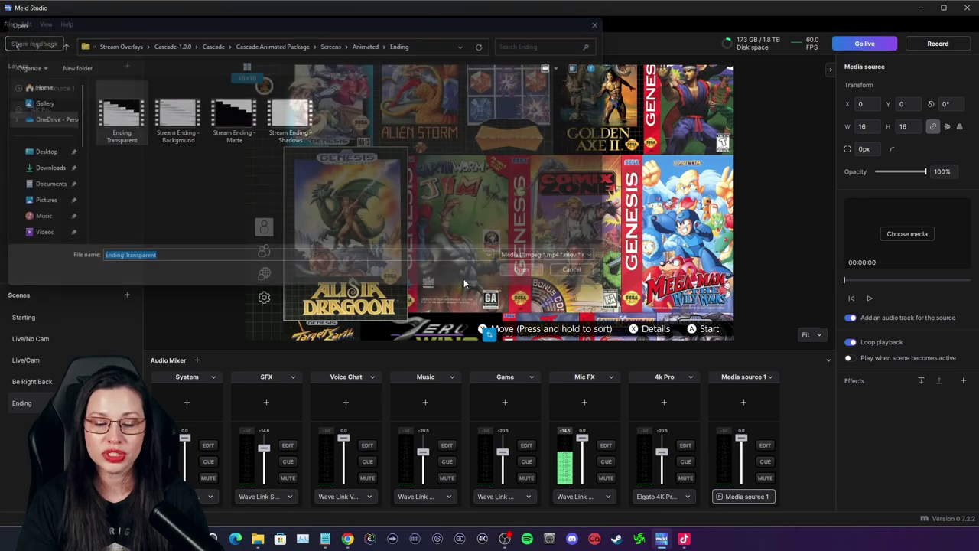
Step: Set the new media source layer's opacity to 75%
left_click(940, 172)
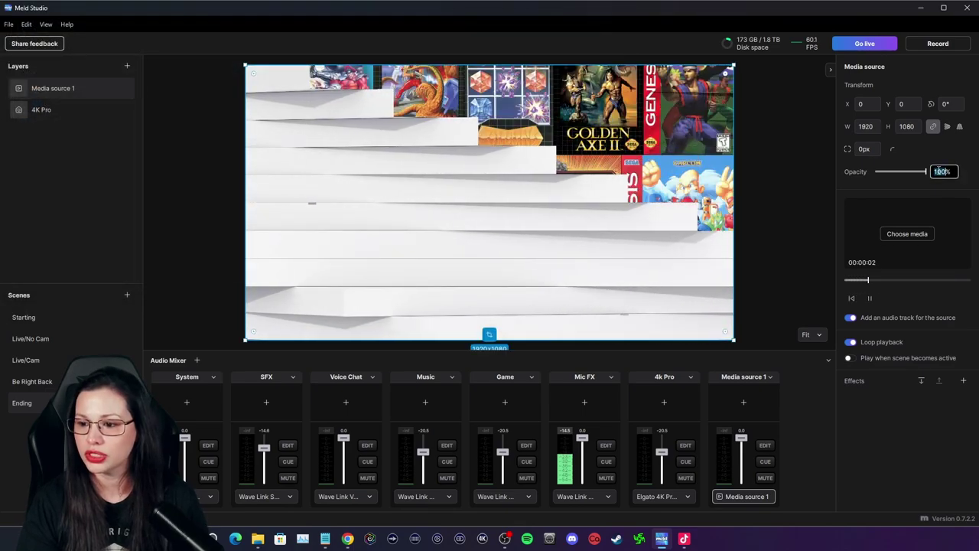
type("75")
key("Return")
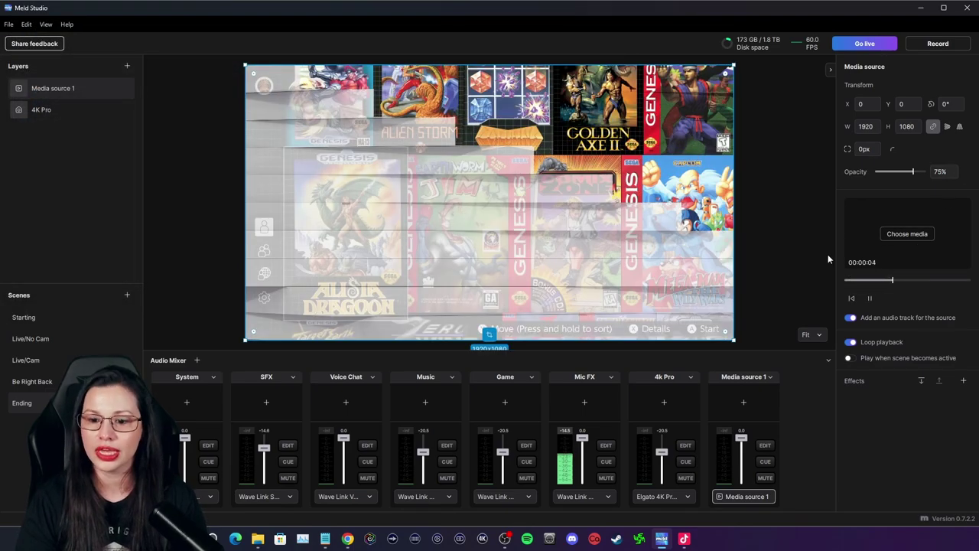
Step: Rename the media source layer to Ending, and lock both the Ending and 4K Pro layers
right_click(55, 88)
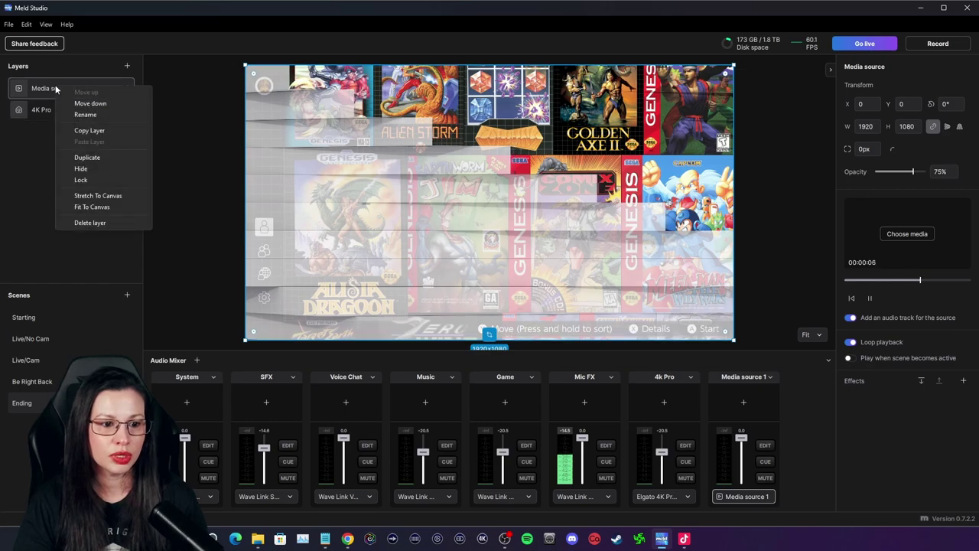
left_click(92, 114)
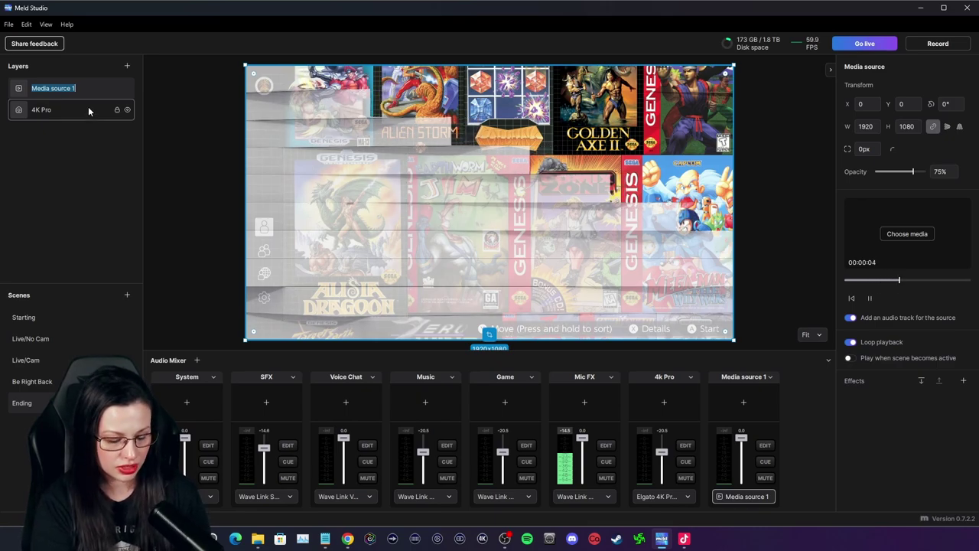
type("Ending")
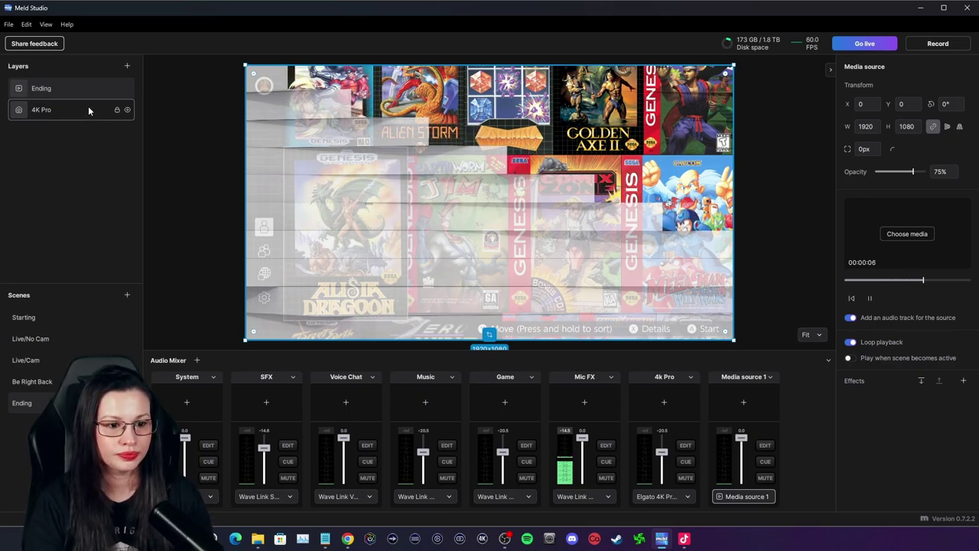
key("Return")
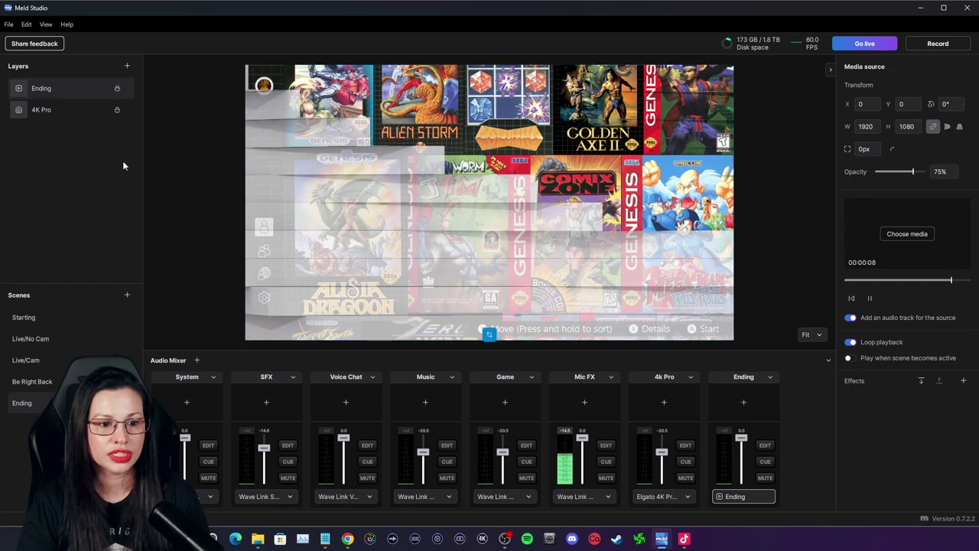
Step: Add an image layer using the Ending image from the Cascade Animated Package's Screens > Titles folder
left_click(127, 65)
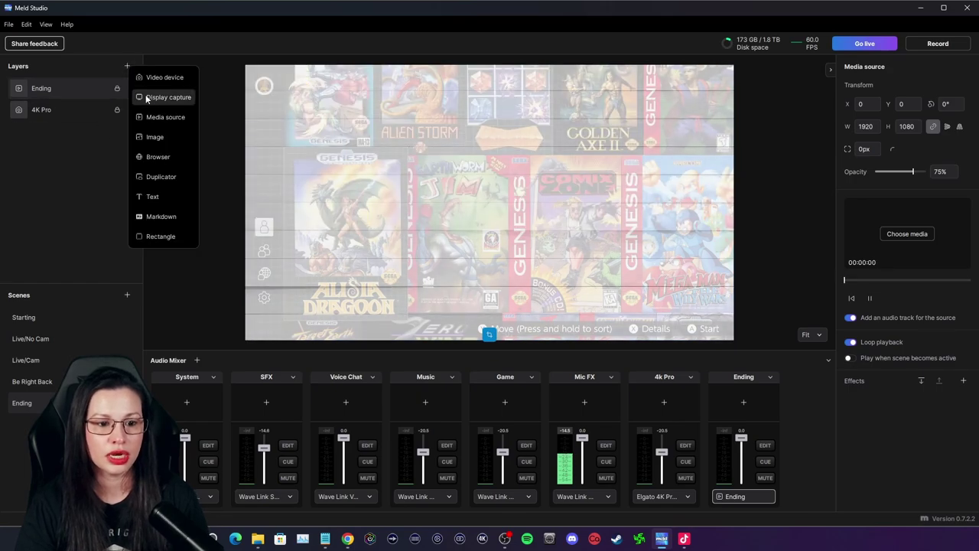
left_click(157, 136)
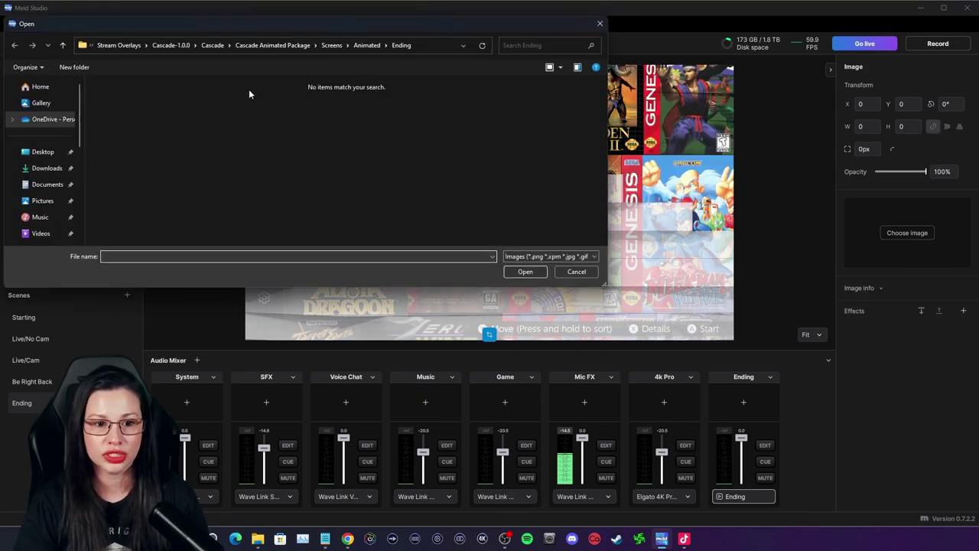
left_click(331, 45)
double_click(186, 124)
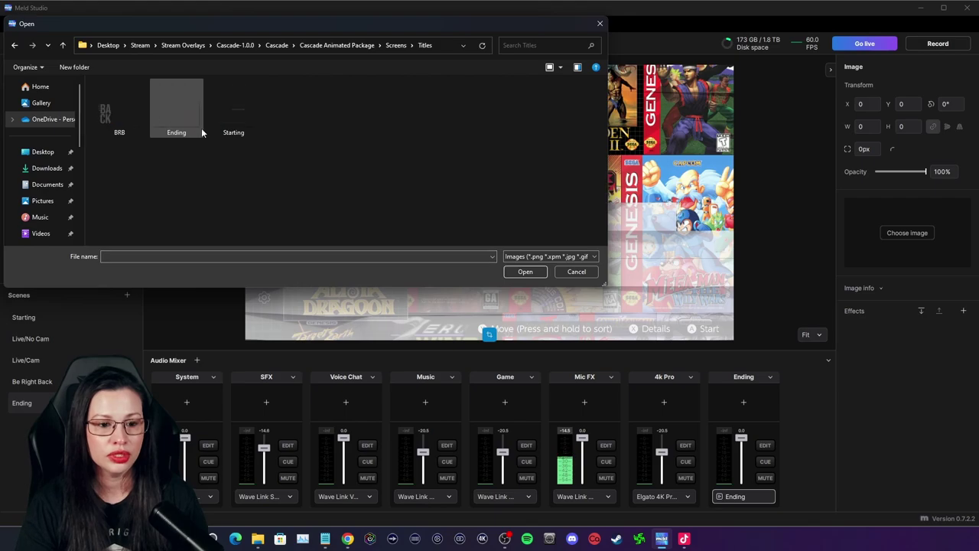
left_click(522, 272)
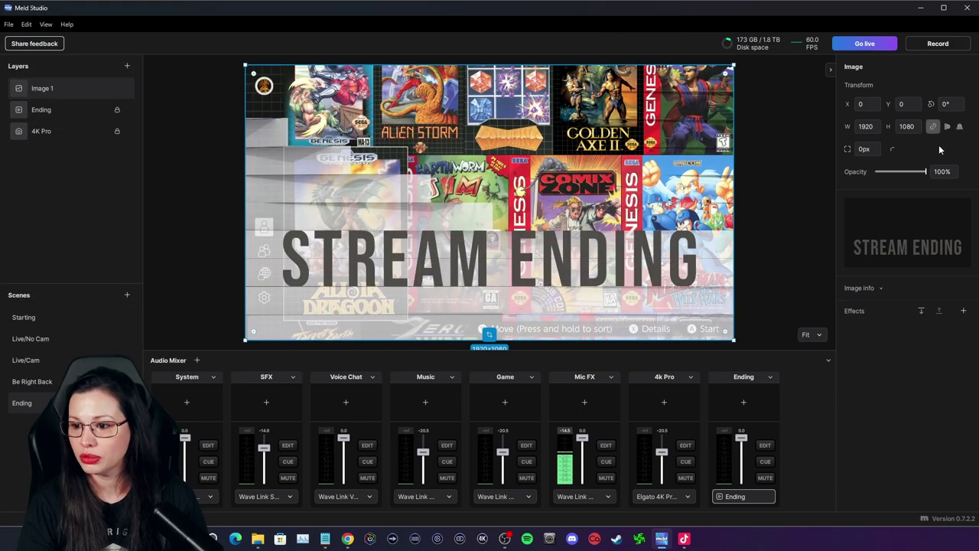
Step: Set the Stream Ending image layer's opacity to 75%
left_click(940, 172)
type("75")
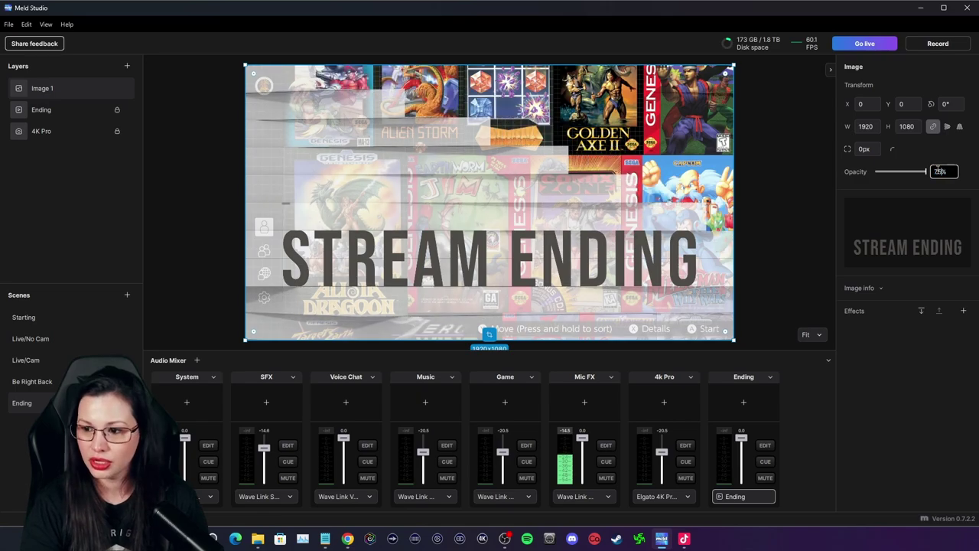
key("Return")
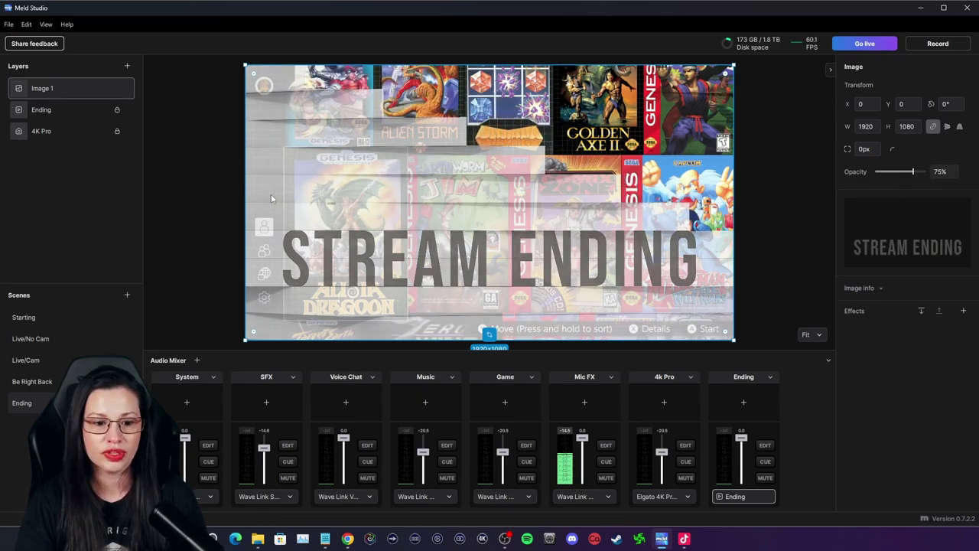
Step: Rename the Stream Ending image layer to Ending Title and lock it
right_click(39, 88)
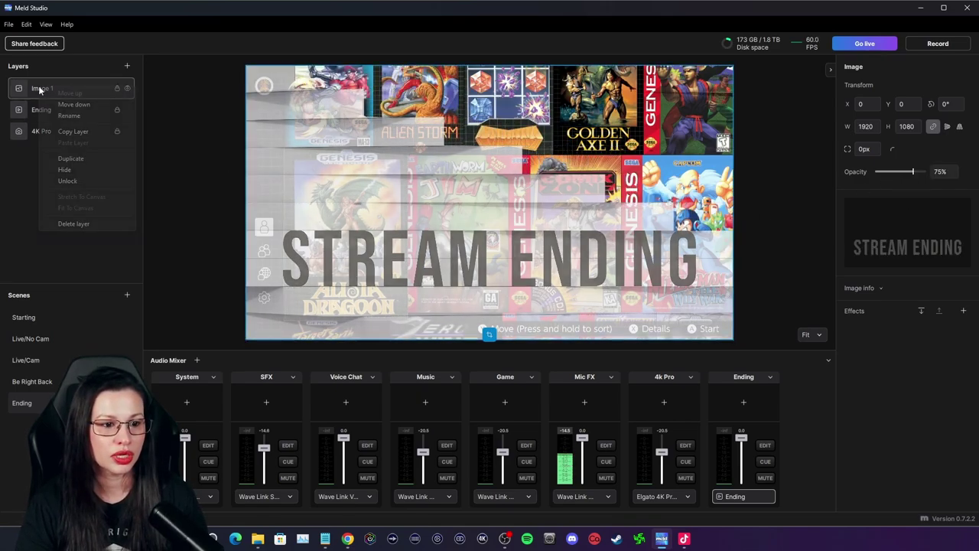
left_click(71, 115)
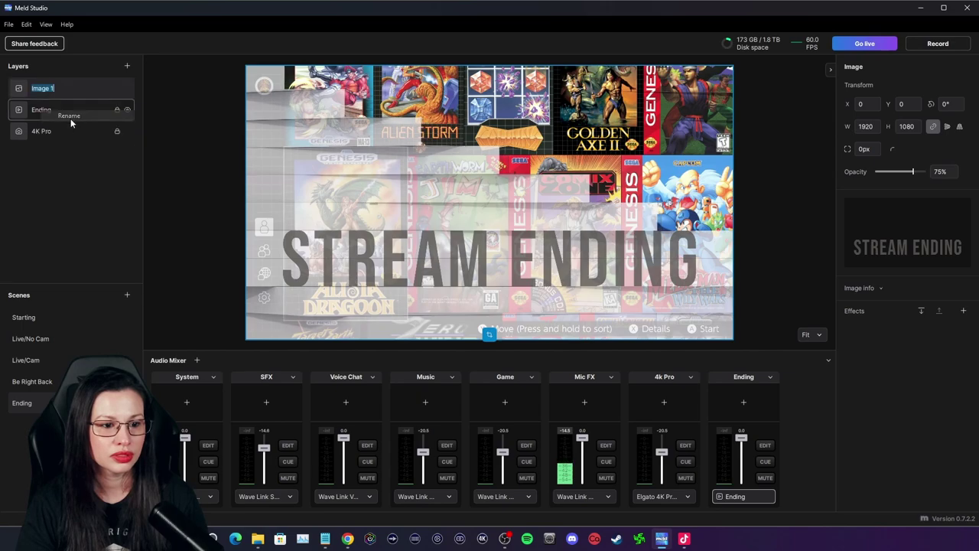
type("Ending ")
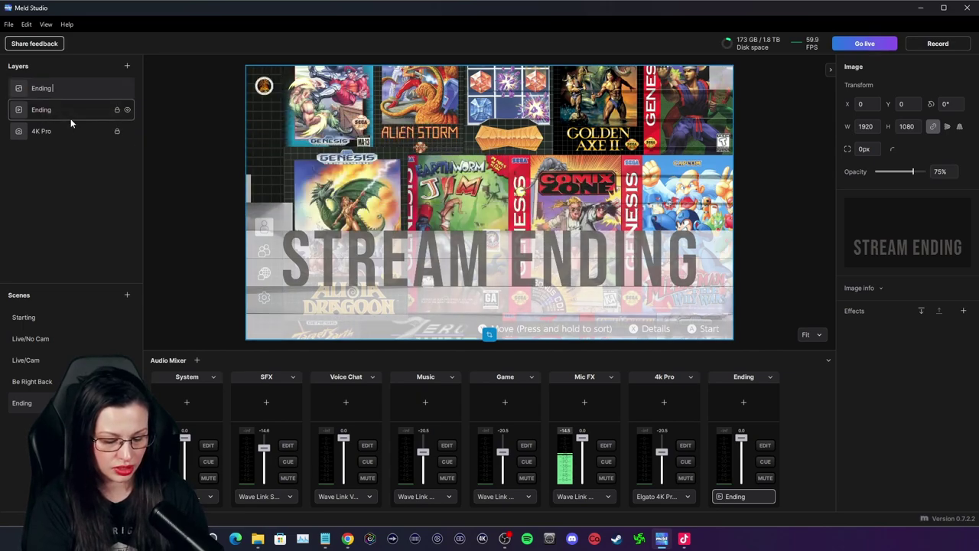
type("Title")
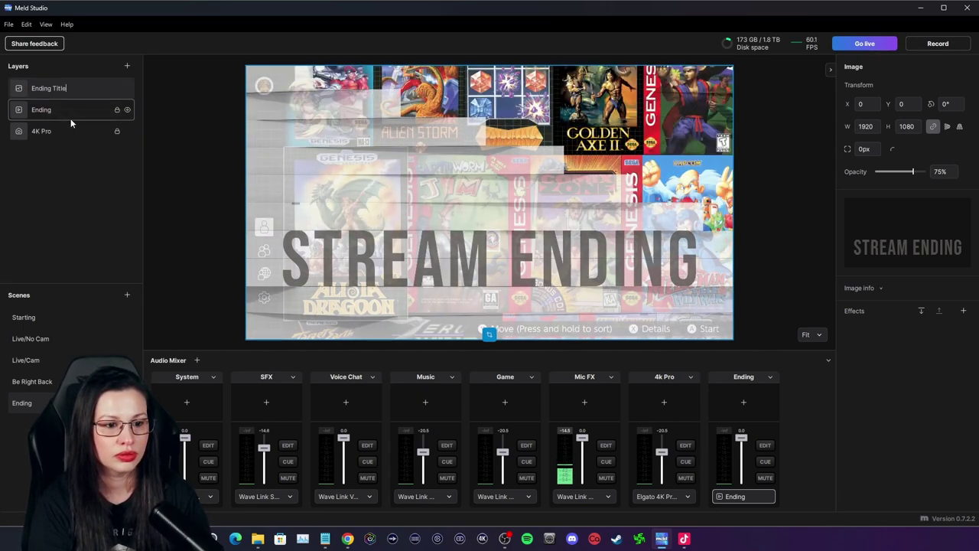
key("Return")
left_click(118, 91)
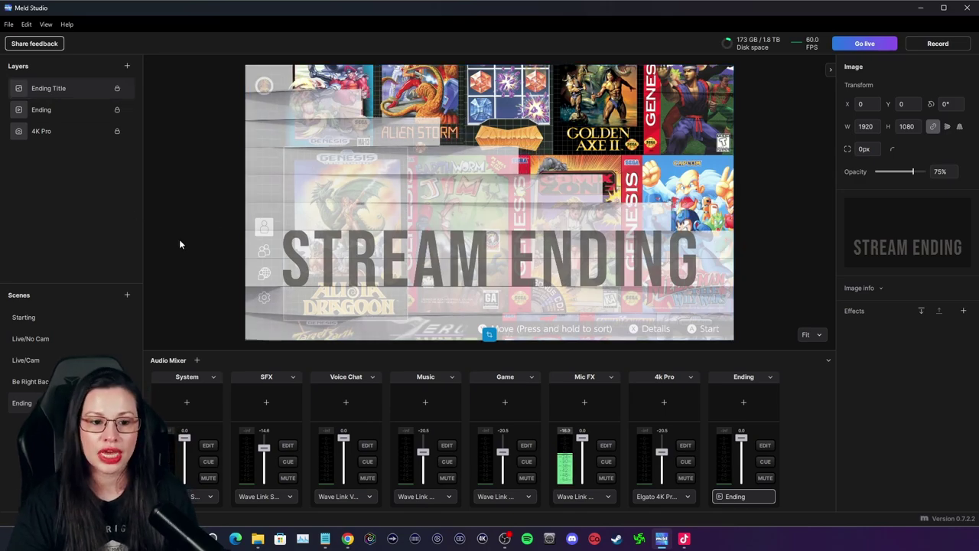
Step: Add a media source layer using the Tokyo Rain track from the Stream > Music > Lofi-Stream Beats > Lofi > 3. Sakura Dreams folder
left_click(128, 66)
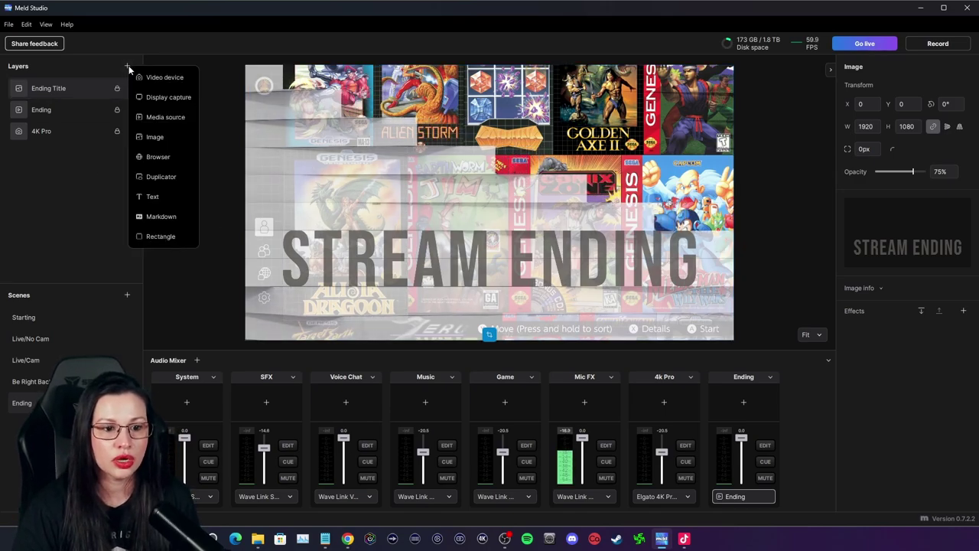
left_click(163, 117)
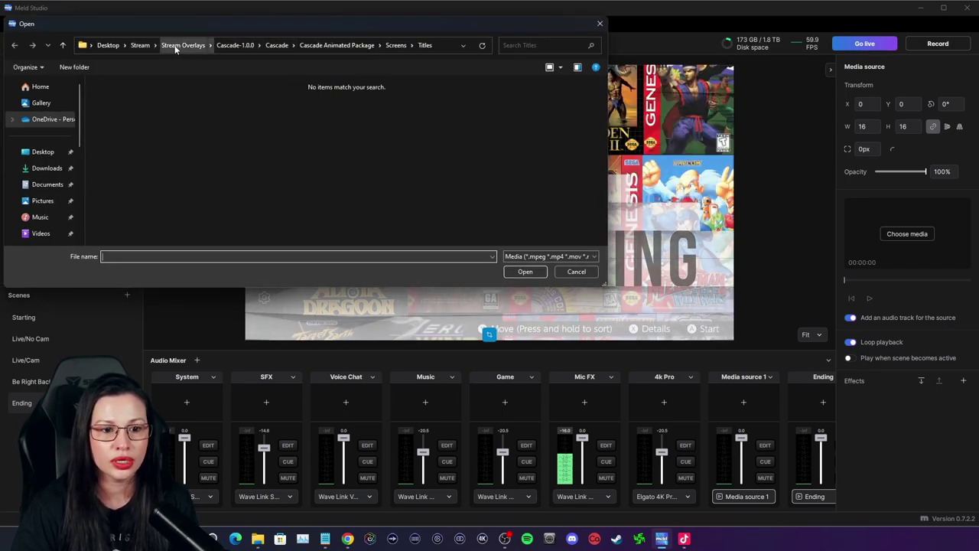
left_click(137, 45)
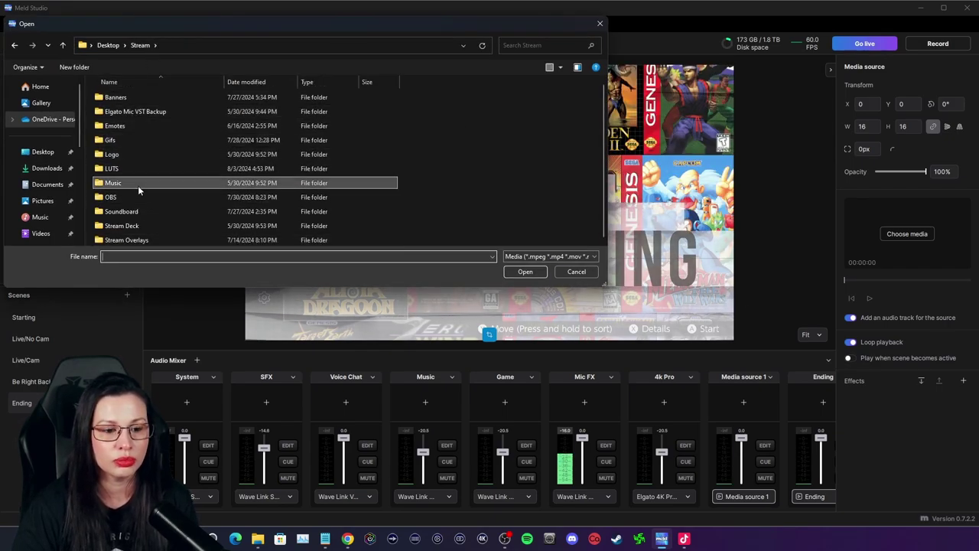
double_click(138, 185)
double_click(124, 98)
double_click(117, 100)
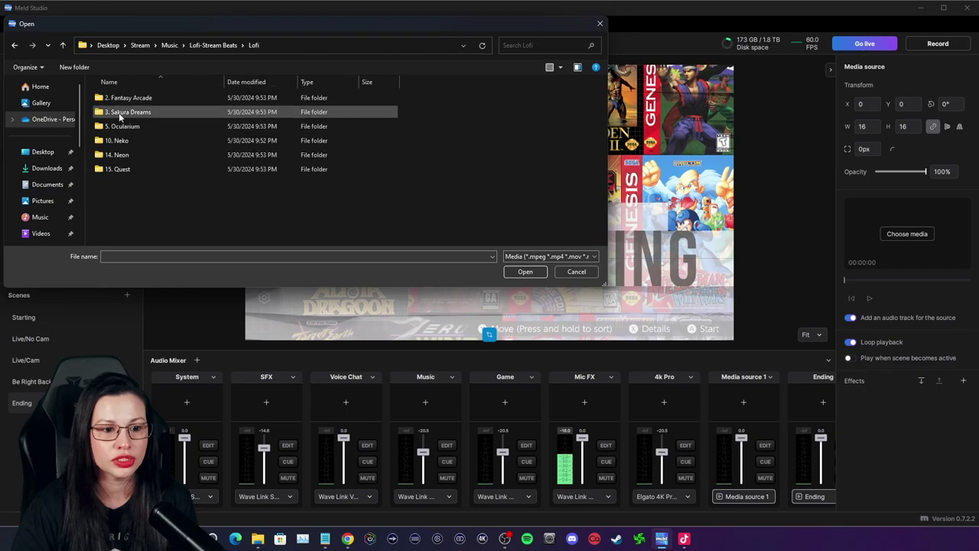
double_click(117, 111)
left_click(127, 97)
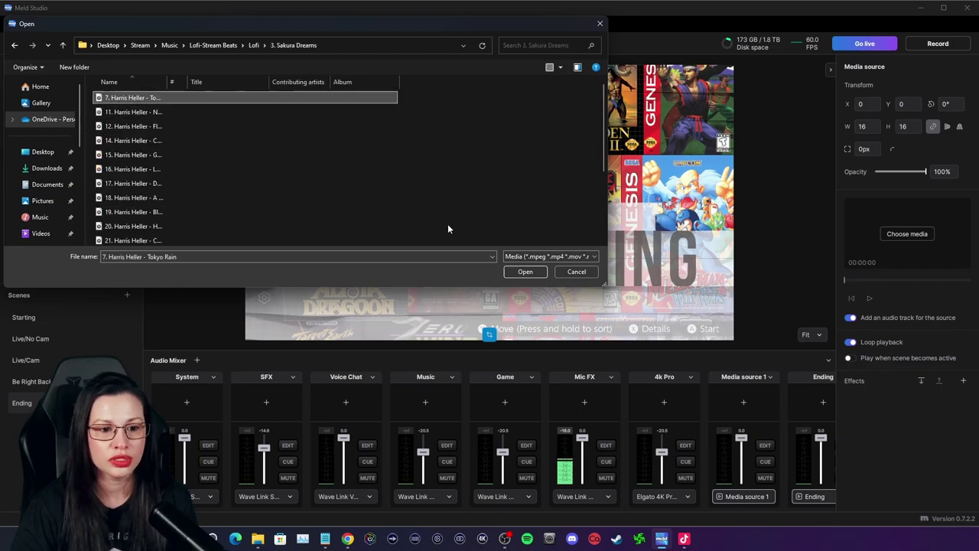
left_click(525, 271)
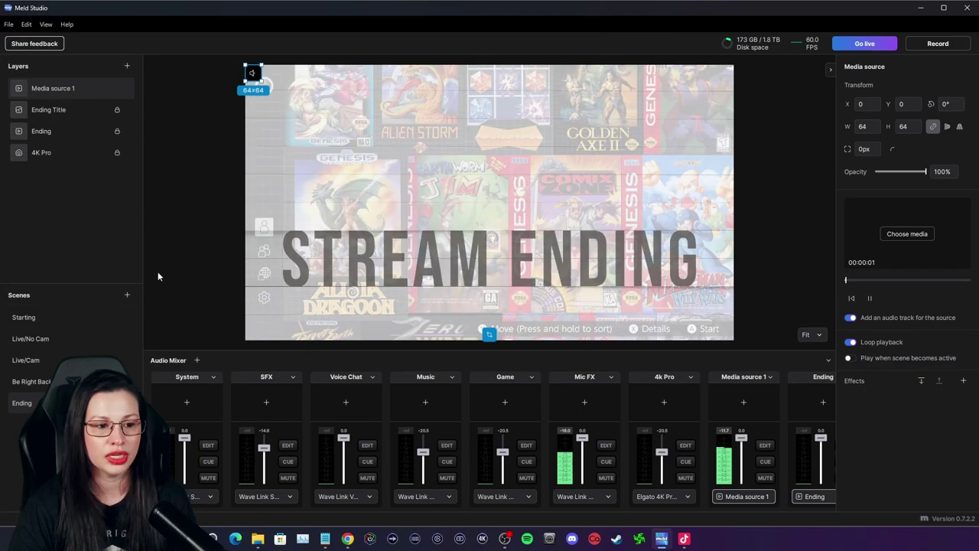
Step: Rename the new media source layer to Music and lock it
right_click(46, 89)
left_click(88, 118)
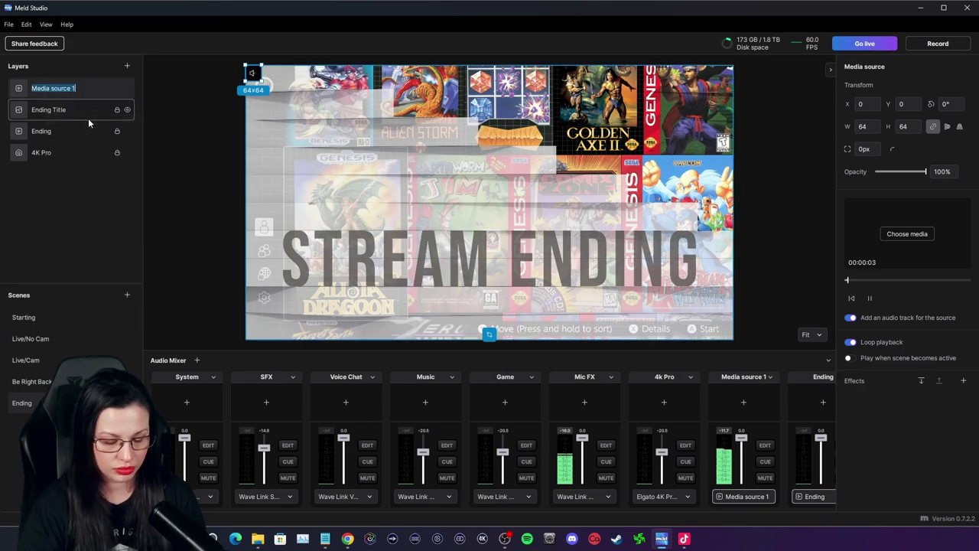
type("Music")
key("Return")
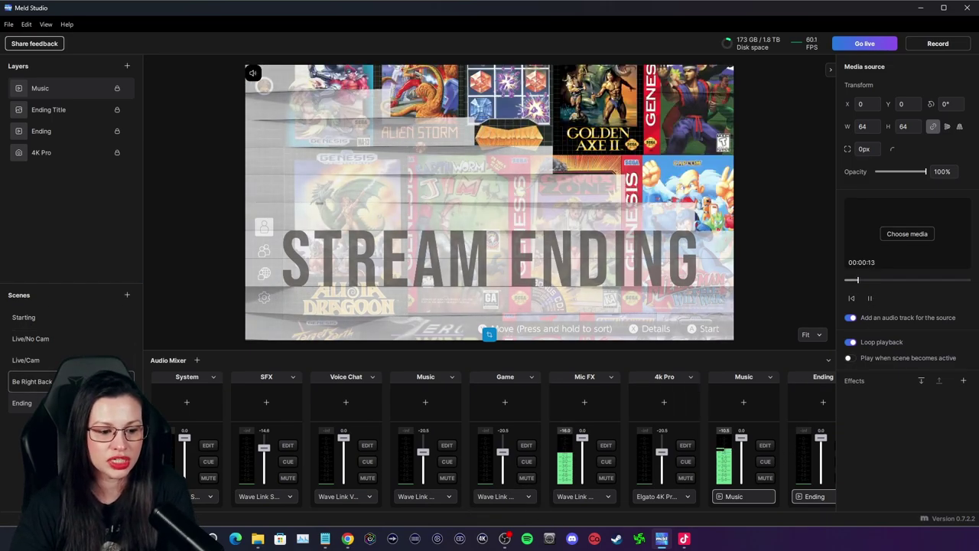
Step: Compare the audio mixer tracks of the Be Right Back and Ending scenes and view the mixer's display options
left_click(32, 380)
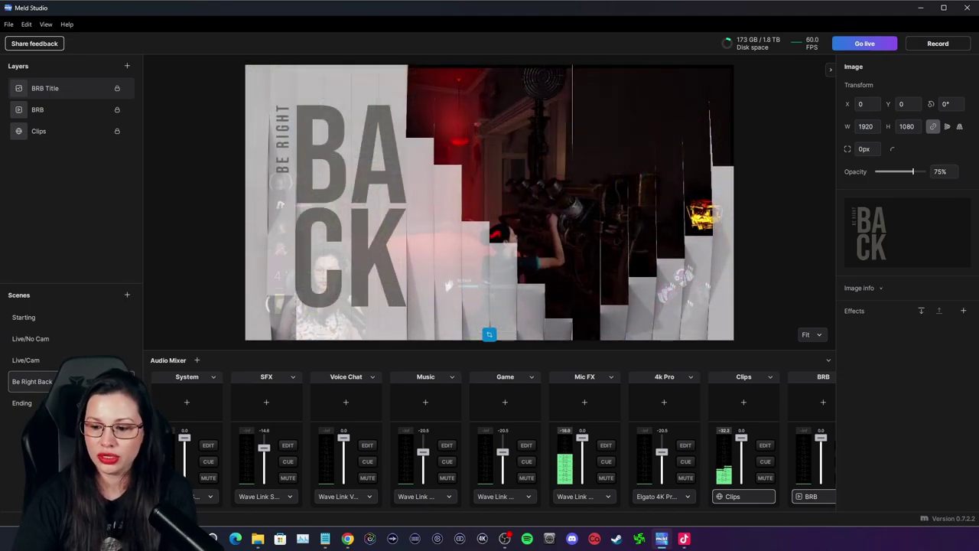
left_click(23, 403)
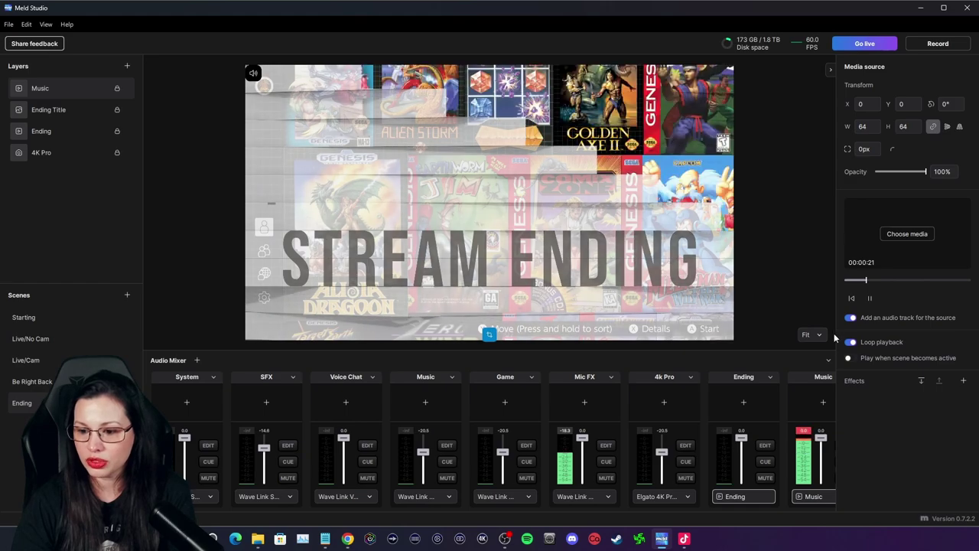
left_click(827, 363)
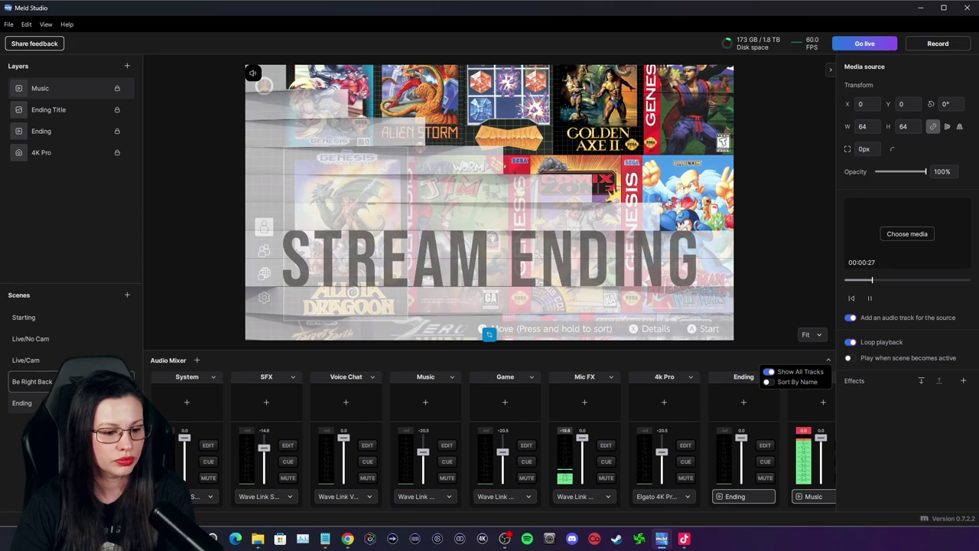
left_click(36, 404)
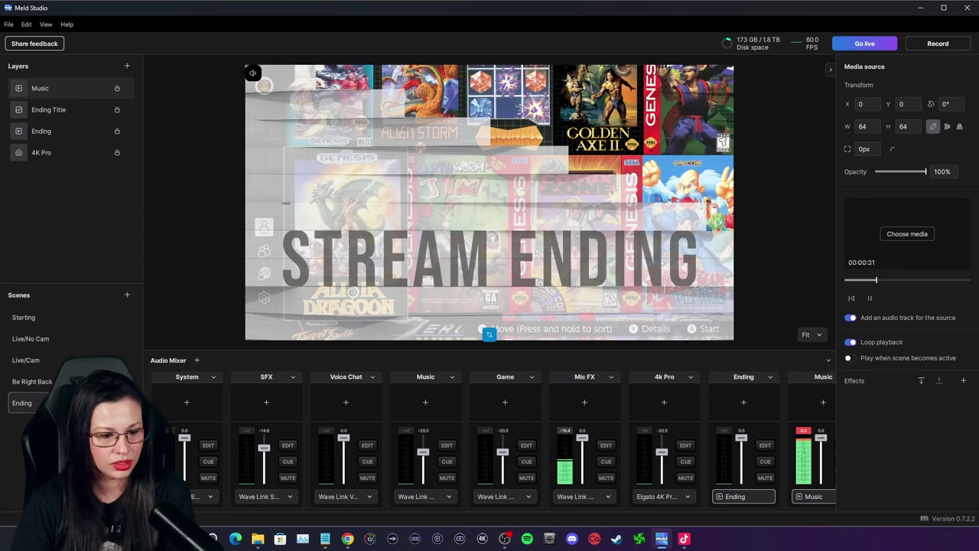
Step: In the Be Right Back scene, reveal the BRB layer from its mixer track and turn off its audio track
key("F2")
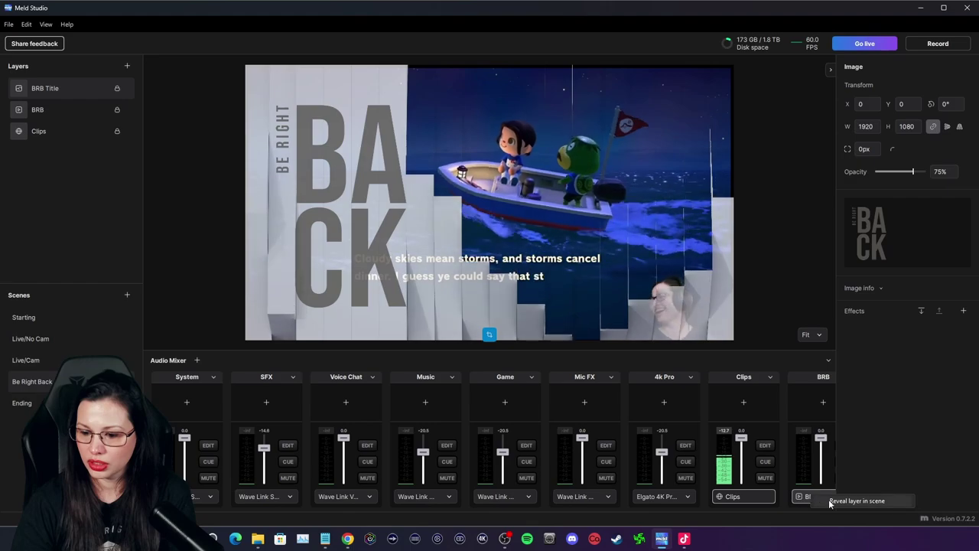
left_click(826, 497)
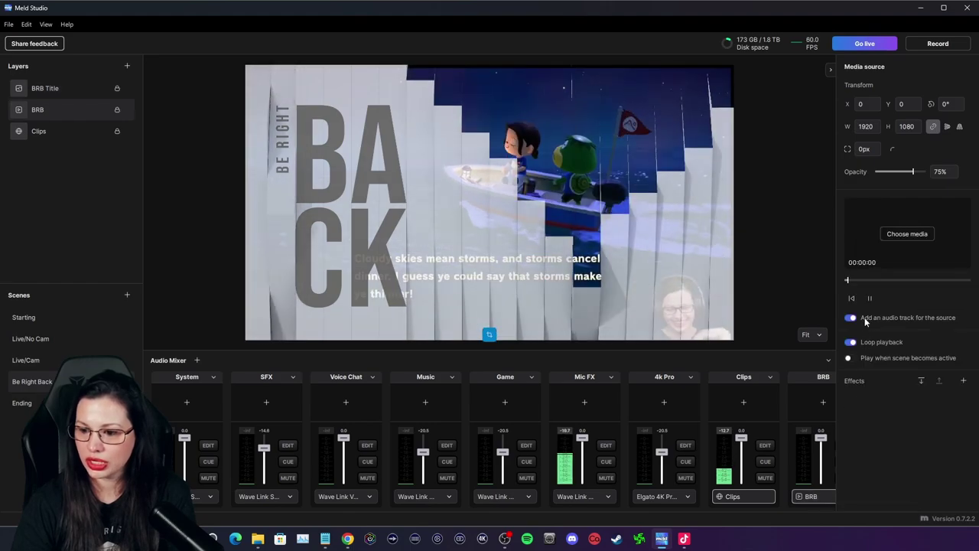
left_click(851, 318)
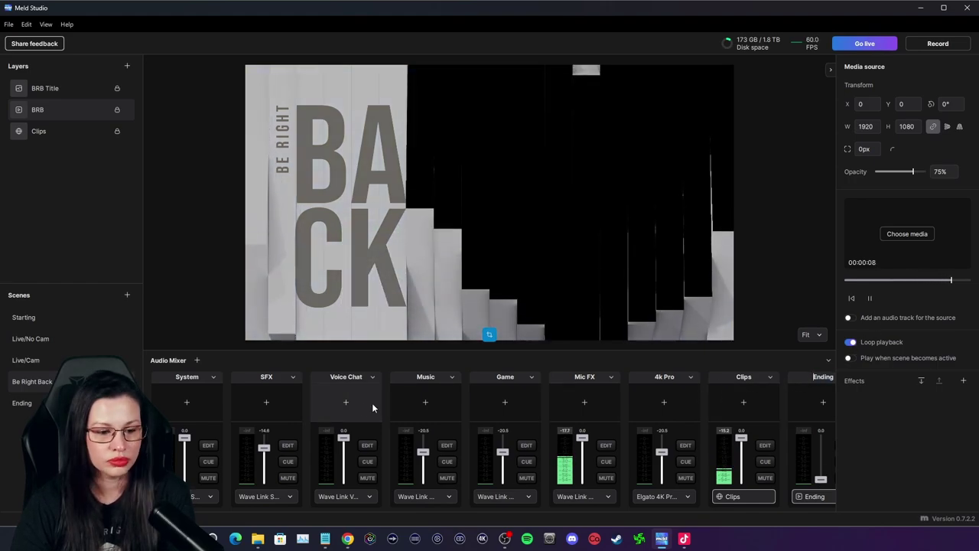
Step: In the Ending scene, turn off the Music layer's audio track and delete the Ending track from the audio mixer
left_click(21, 402)
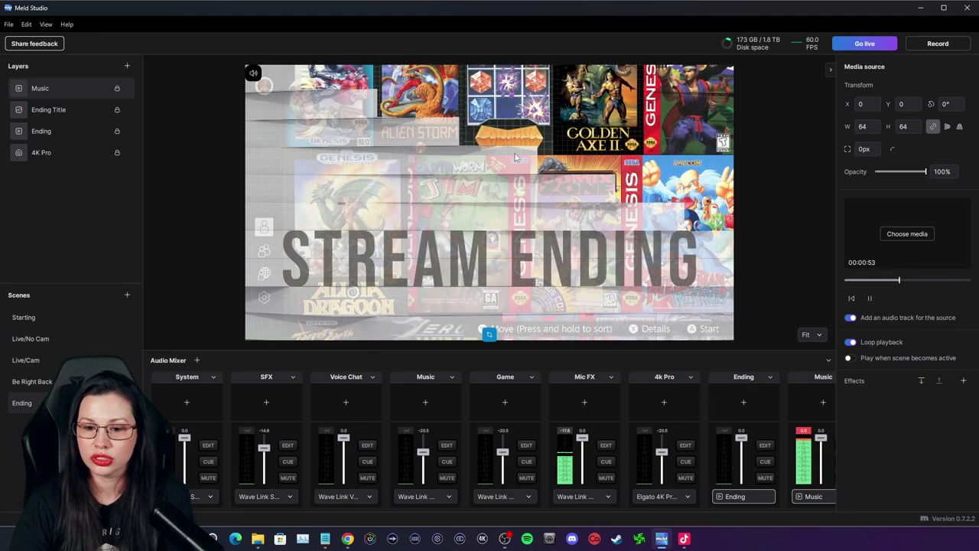
left_click(849, 317)
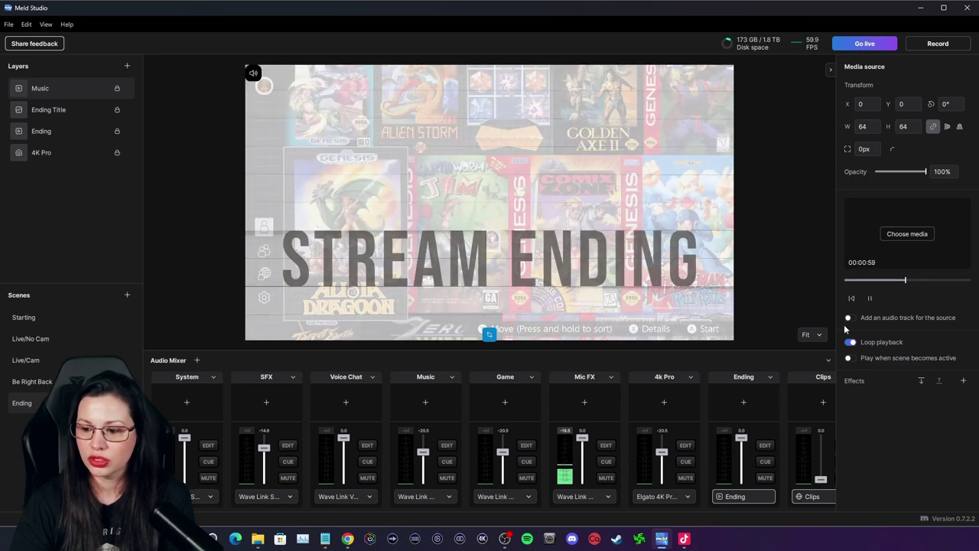
left_click(32, 381)
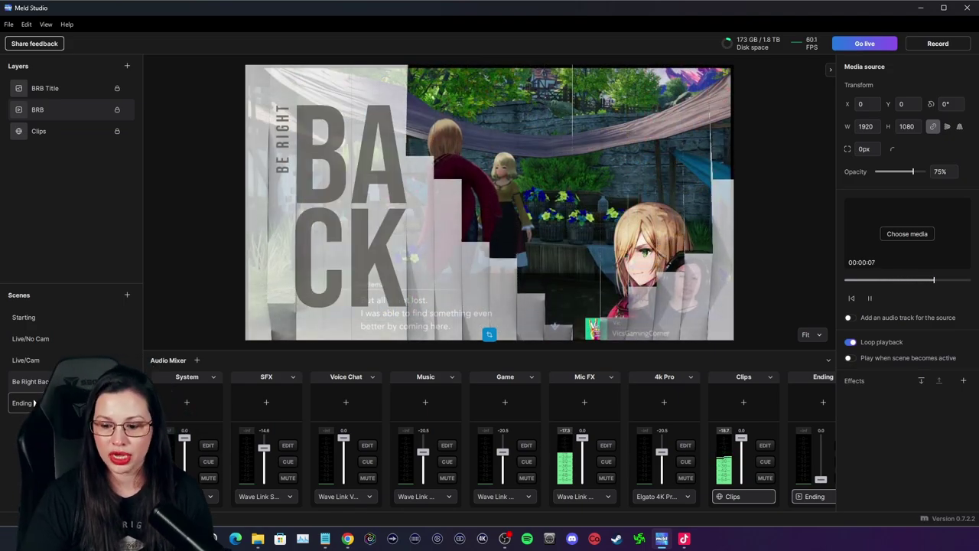
left_click(31, 404)
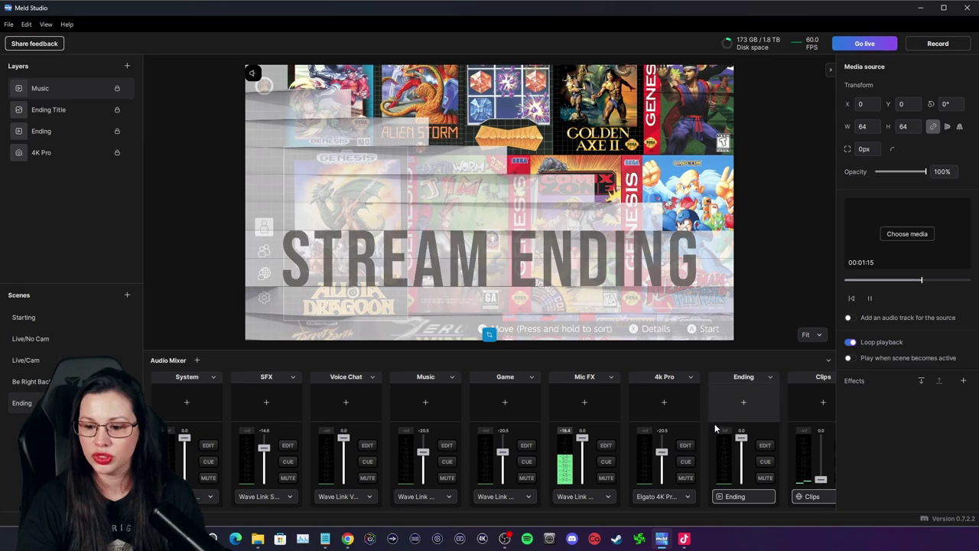
left_click(770, 377)
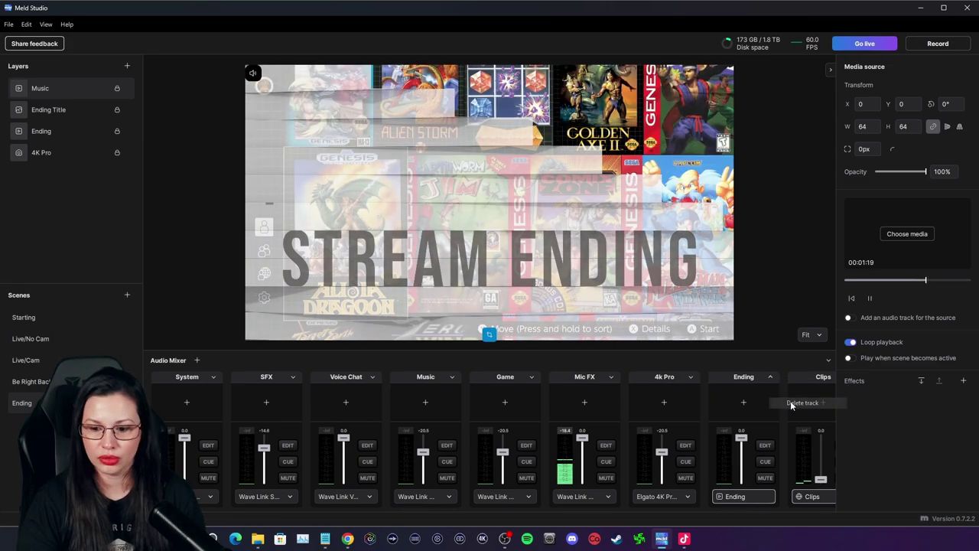
left_click(790, 403)
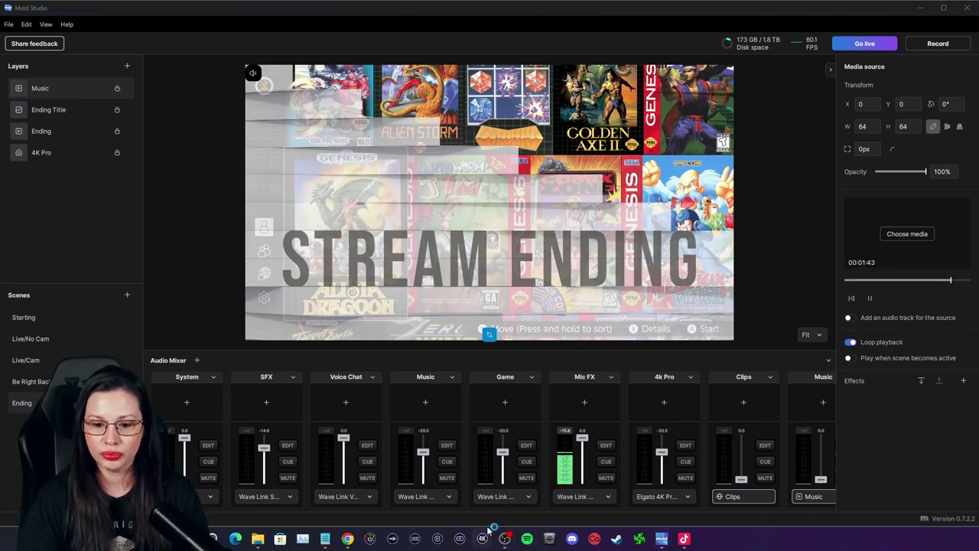
Step: Switch to Spotify, play Watching the Dance from the StreamBeats artist page, and minimize the player window
left_click(527, 539)
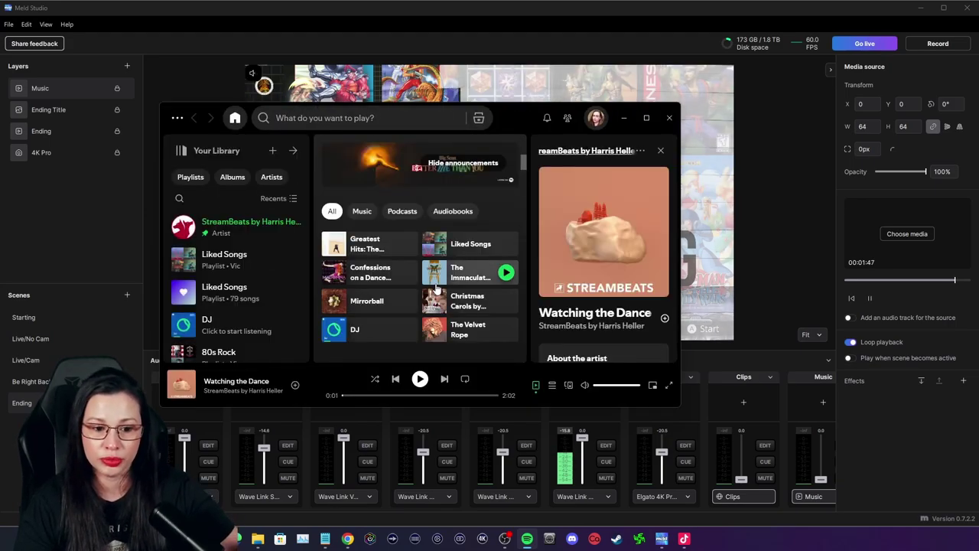
left_click(237, 226)
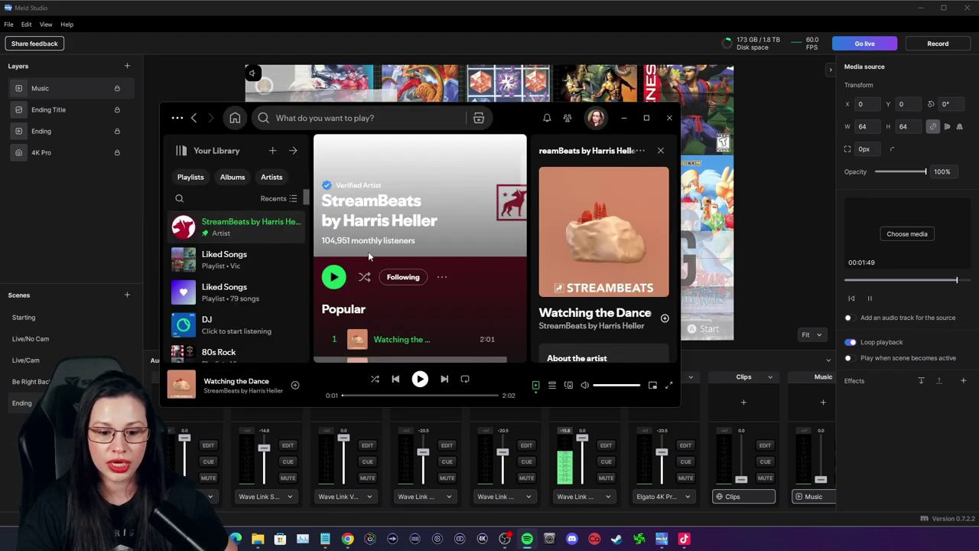
scroll(363, 252, "down", 3)
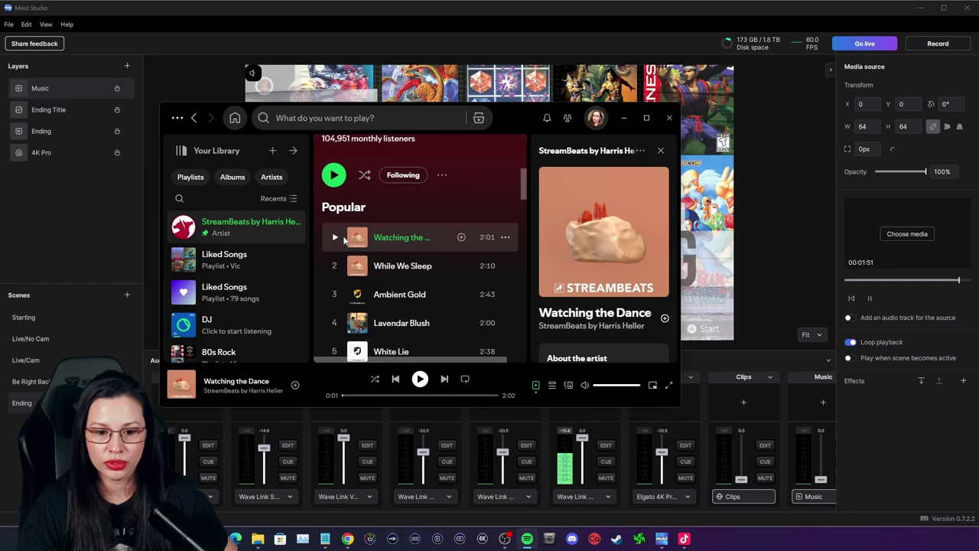
left_click(337, 238)
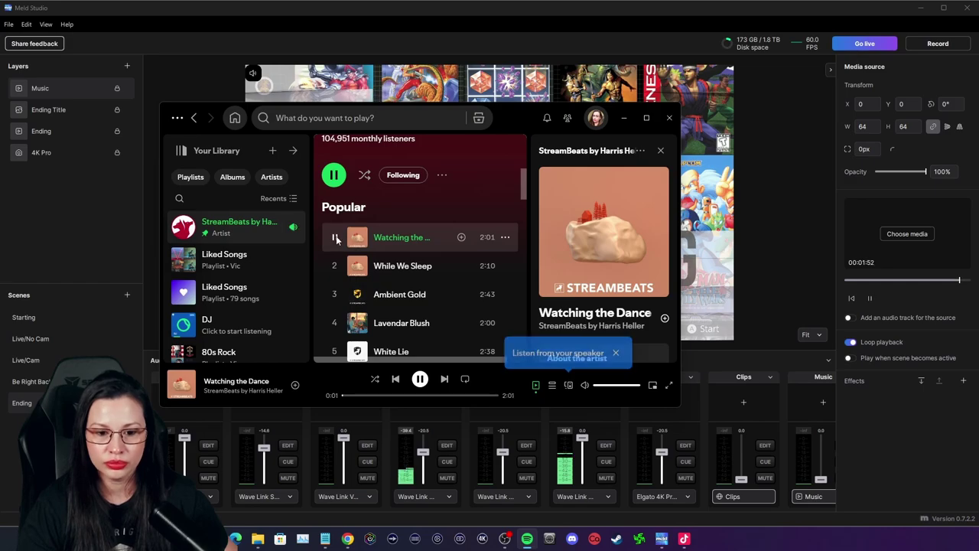
left_click(624, 118)
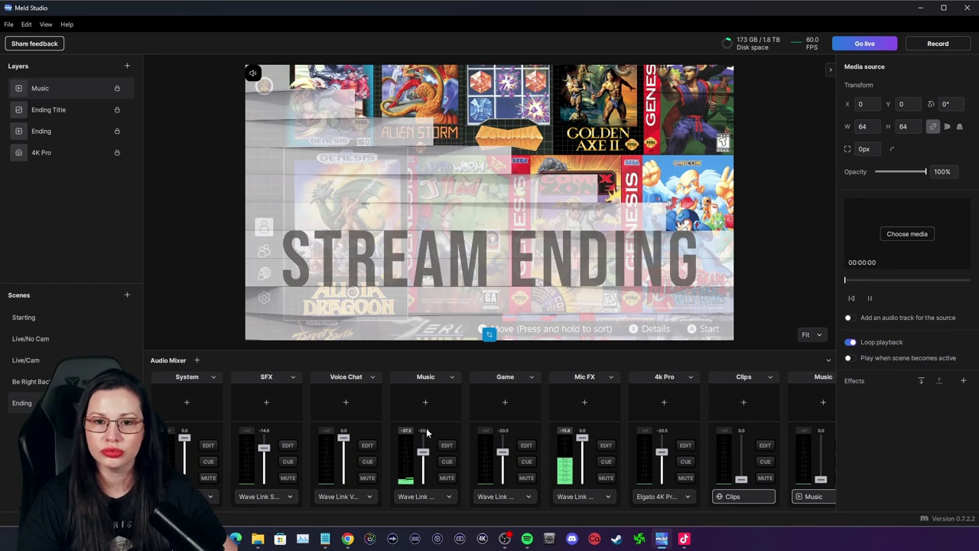
Step: Switch to the Live/No Cam scene to check the Music track's level, and close the reopened Spotify window
left_click(36, 343)
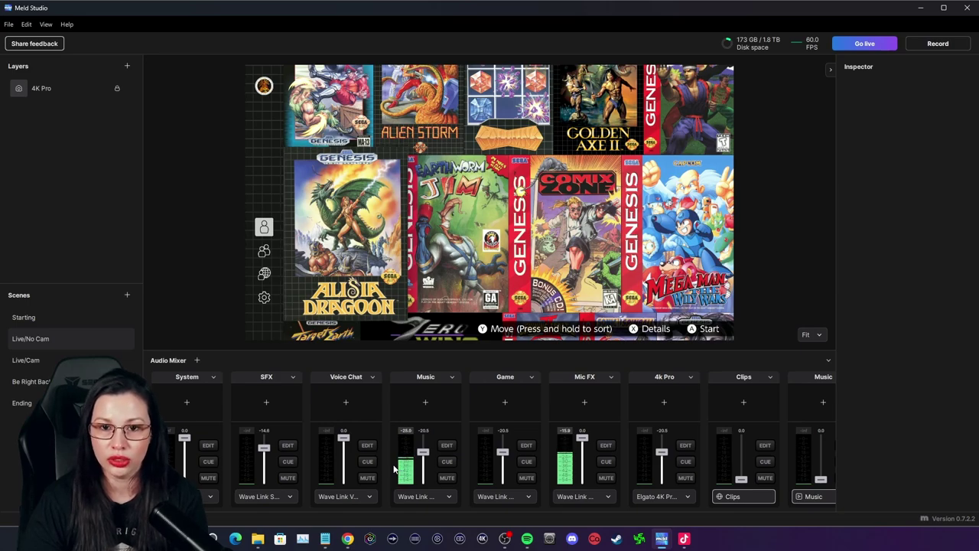
left_click(526, 538)
left_click(663, 125)
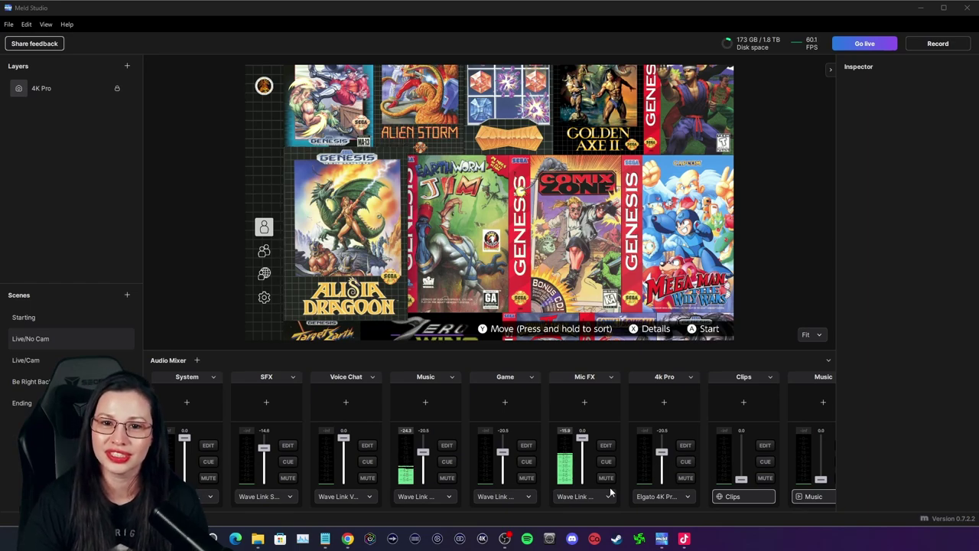
Step: Switch to the Stream Deck app and add a second page to the Stream Deck + 2's YouTube SD+ 2 profile
mouse_move(682, 529)
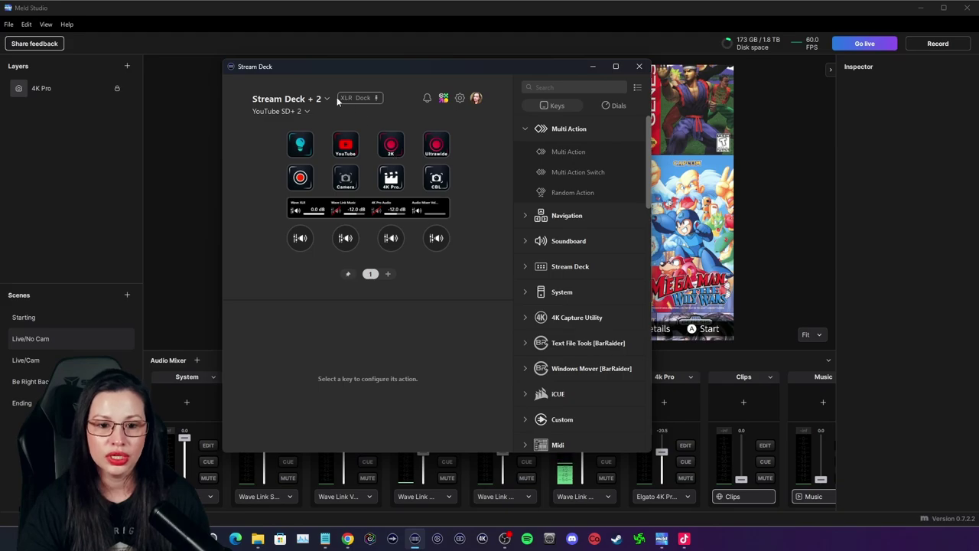
left_click(307, 99)
left_click(402, 273)
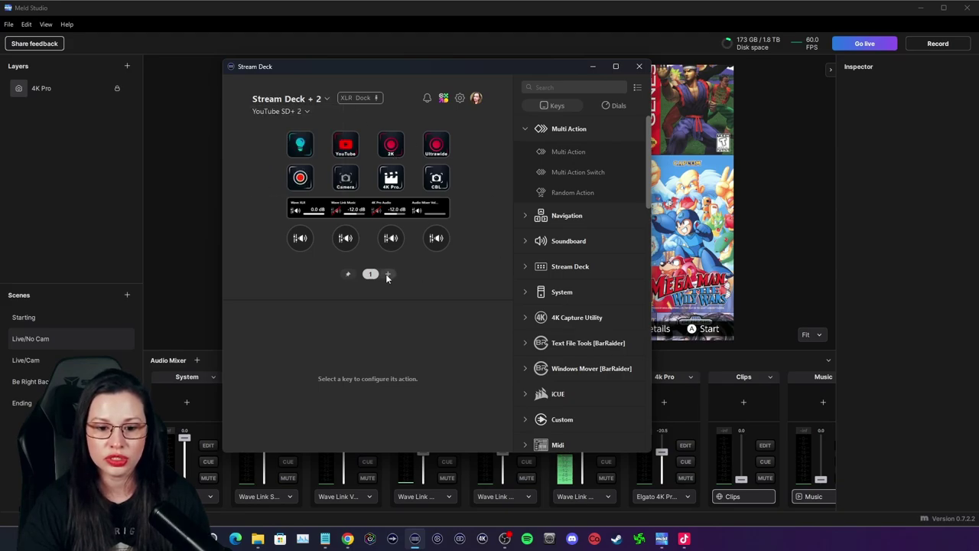
left_click(388, 274)
Step: Search the Stream Deck actions for meld, install the Meld Studio plugin from the Elgato Marketplace, and return to the Stream Deck app
scroll(550, 357, "down", 15)
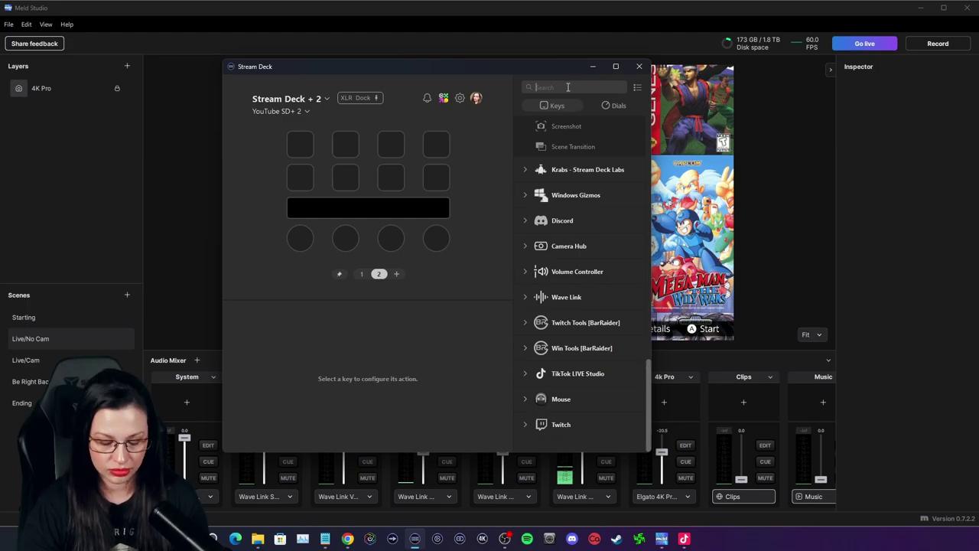
type("eld")
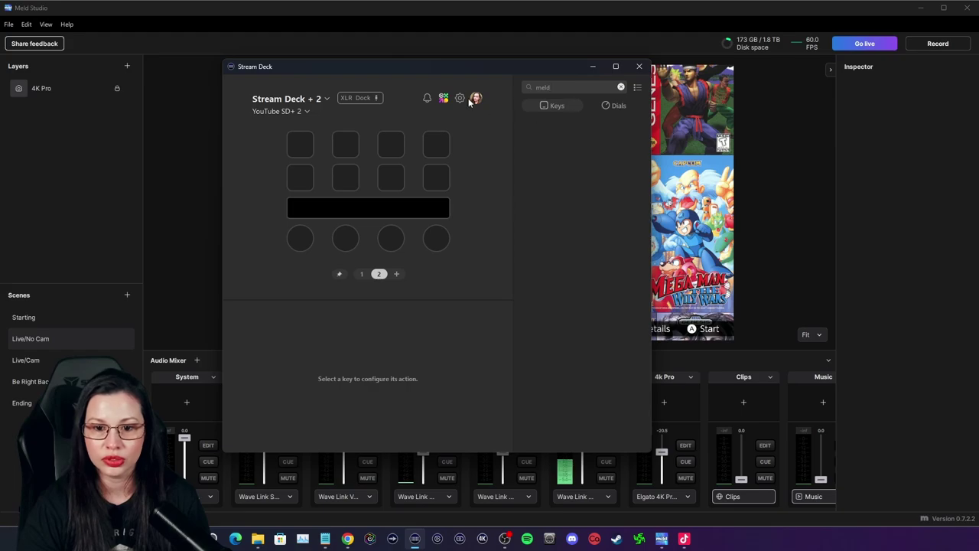
left_click(443, 98)
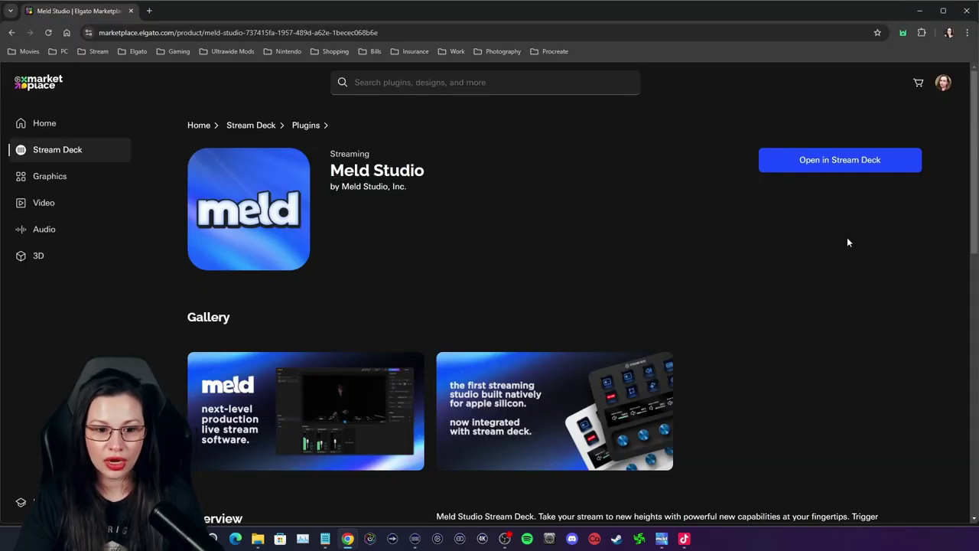
left_click(782, 169)
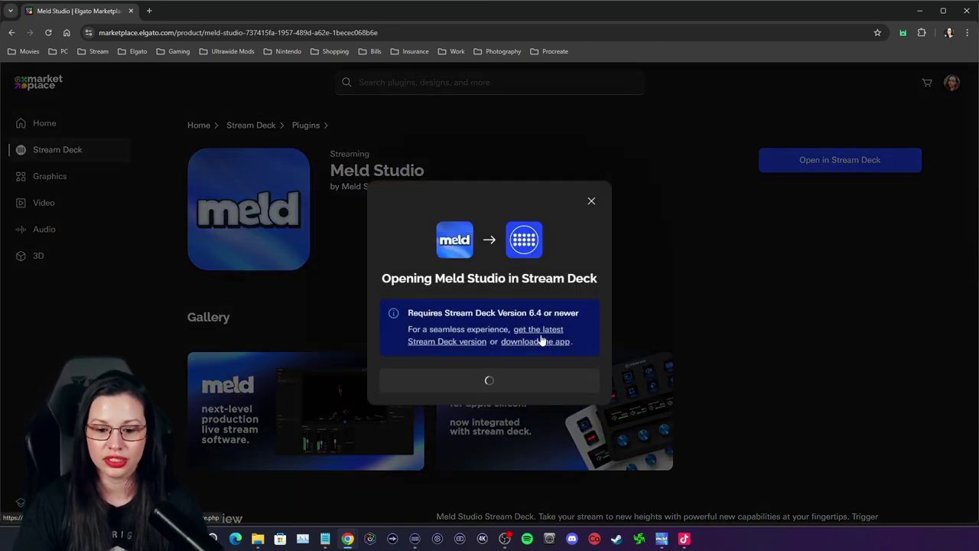
left_click(520, 378)
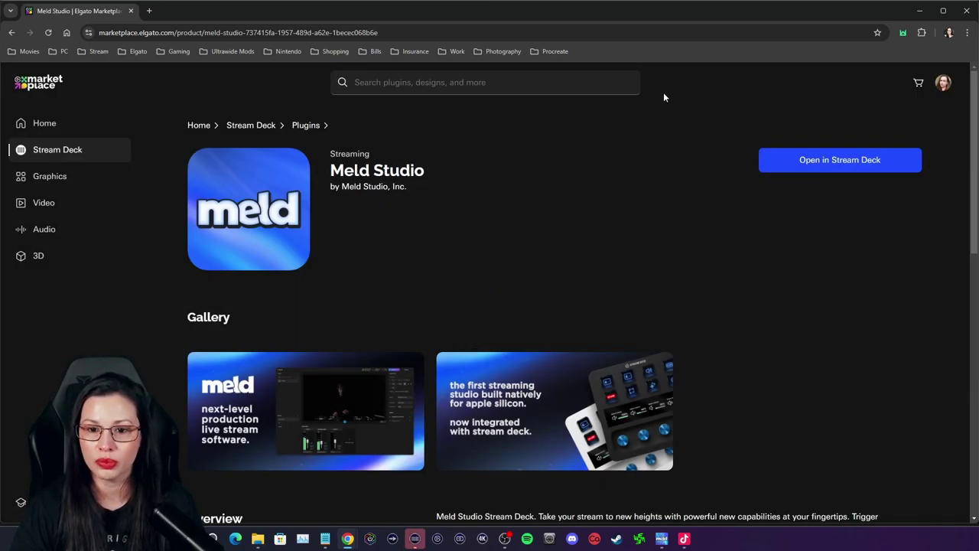
left_click(920, 11)
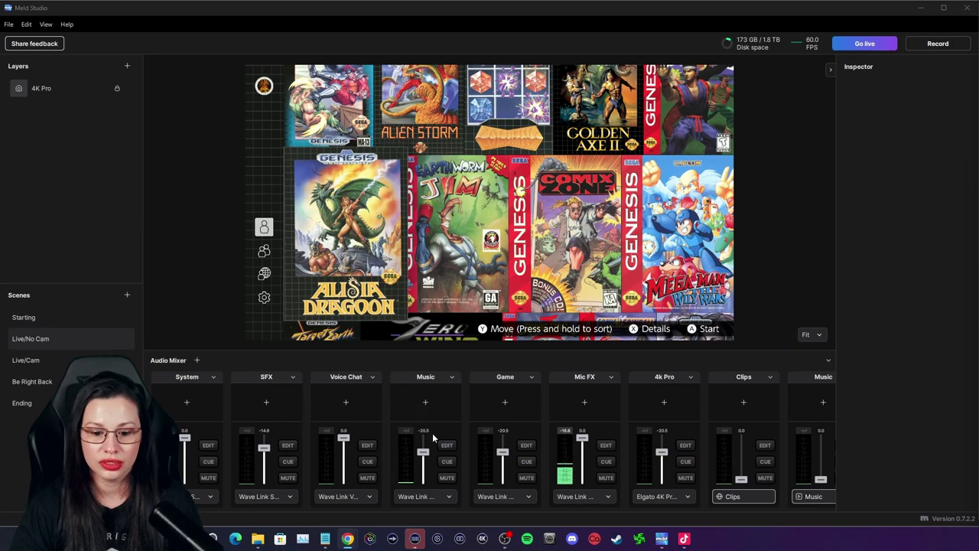
left_click(415, 539)
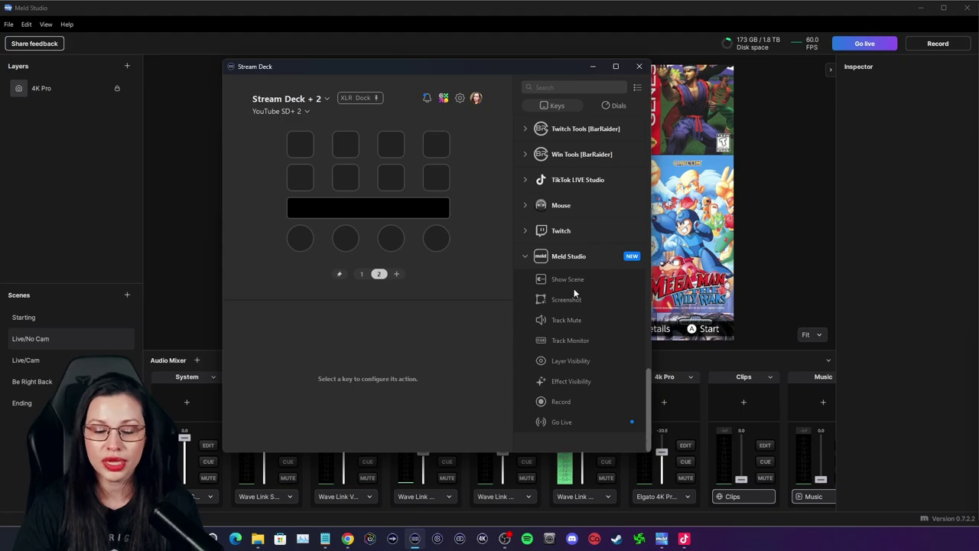
left_click_drag(566, 320, 300, 145)
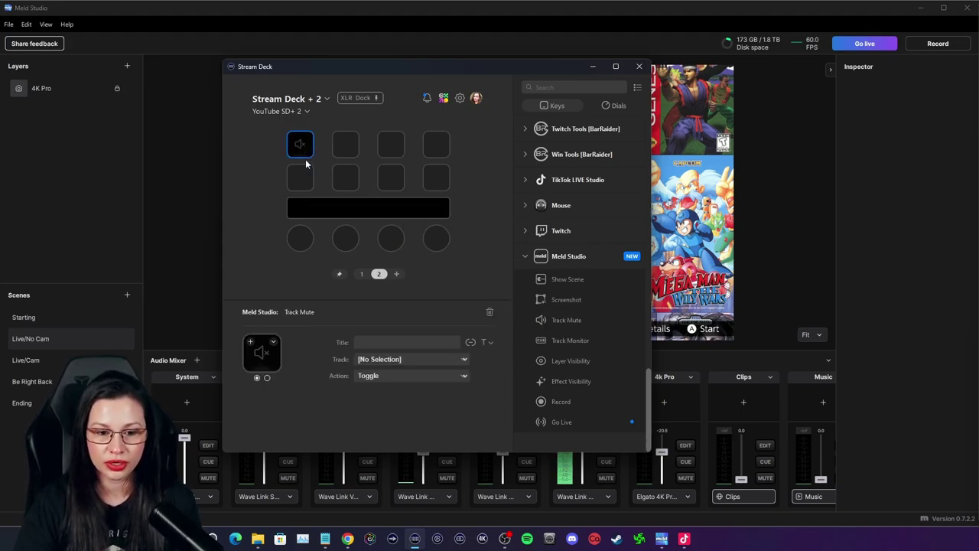
left_click(299, 154)
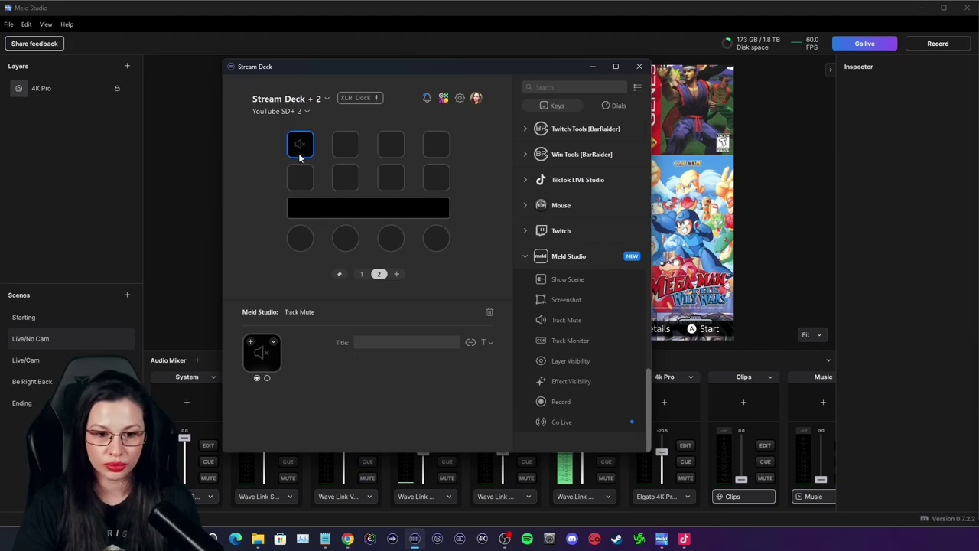
left_click_drag(298, 153, 414, 260)
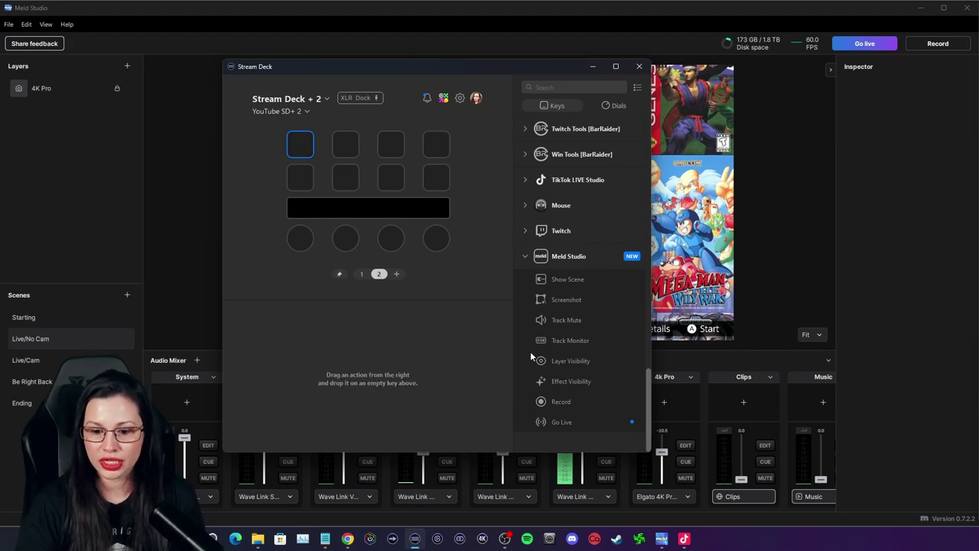
Step: Assign Meld Studio's Adjust Volume action to the first dial, with Music as its track and Percent as its meter type
left_click(618, 106)
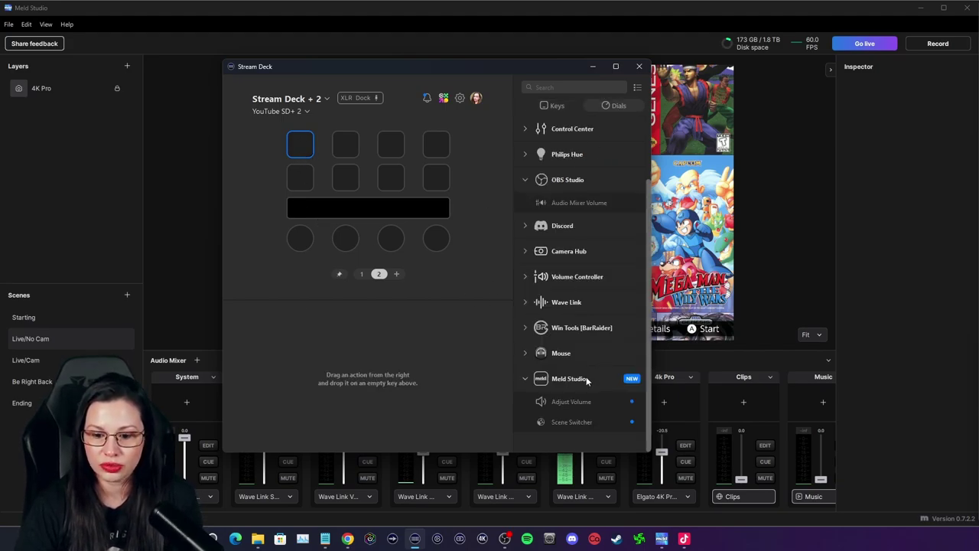
left_click_drag(543, 406, 304, 239)
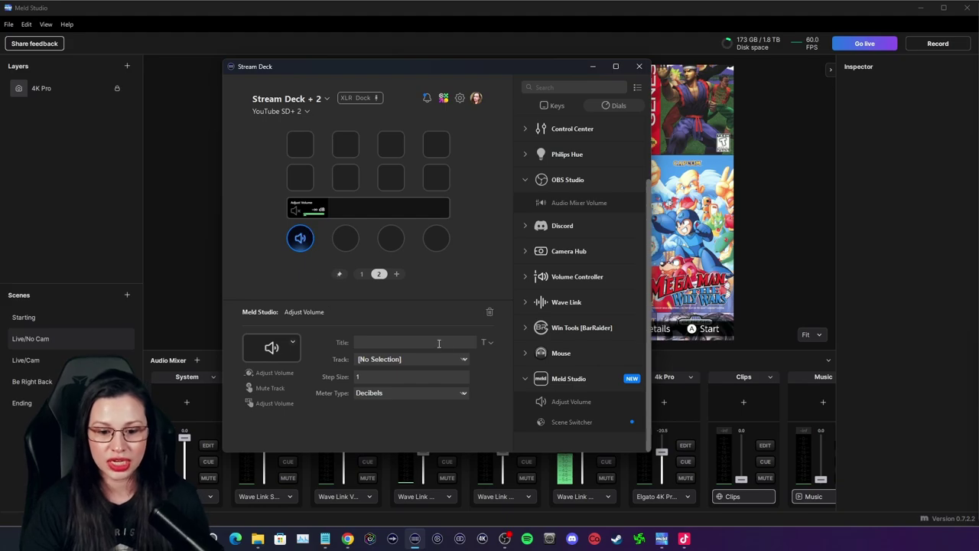
left_click(417, 359)
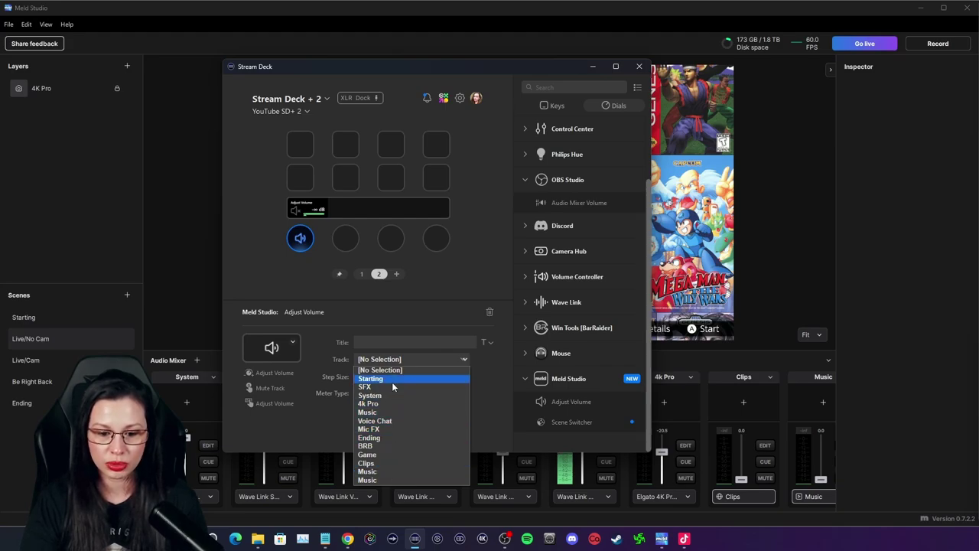
left_click(378, 472)
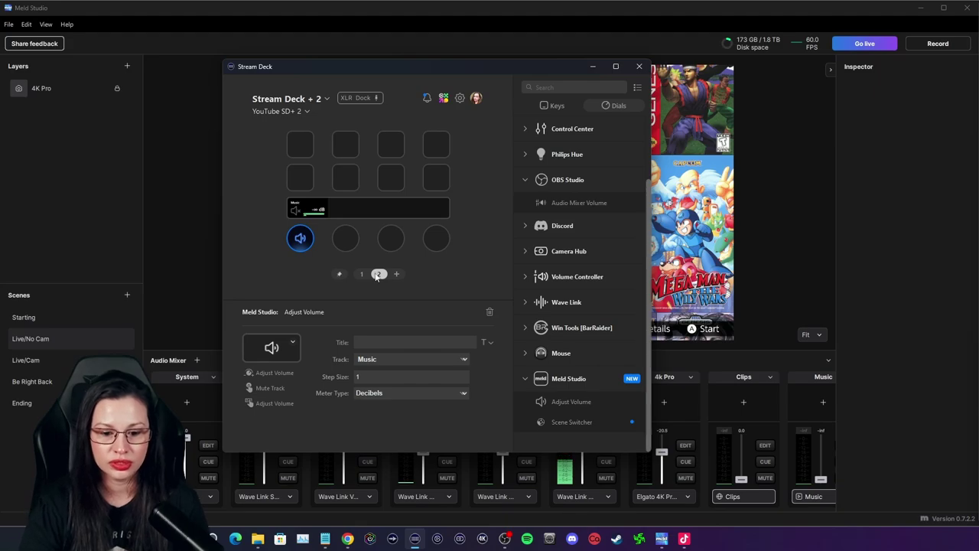
left_click(394, 393)
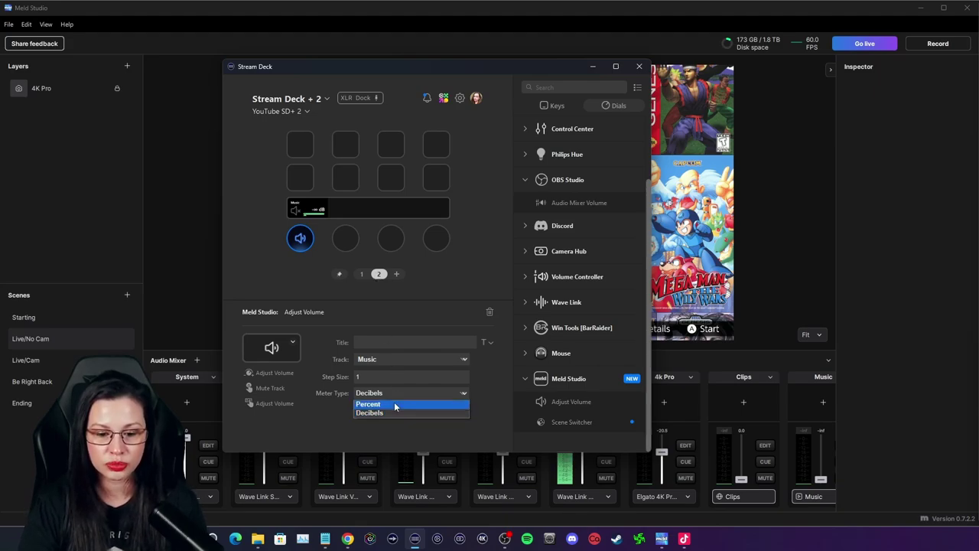
left_click(395, 404)
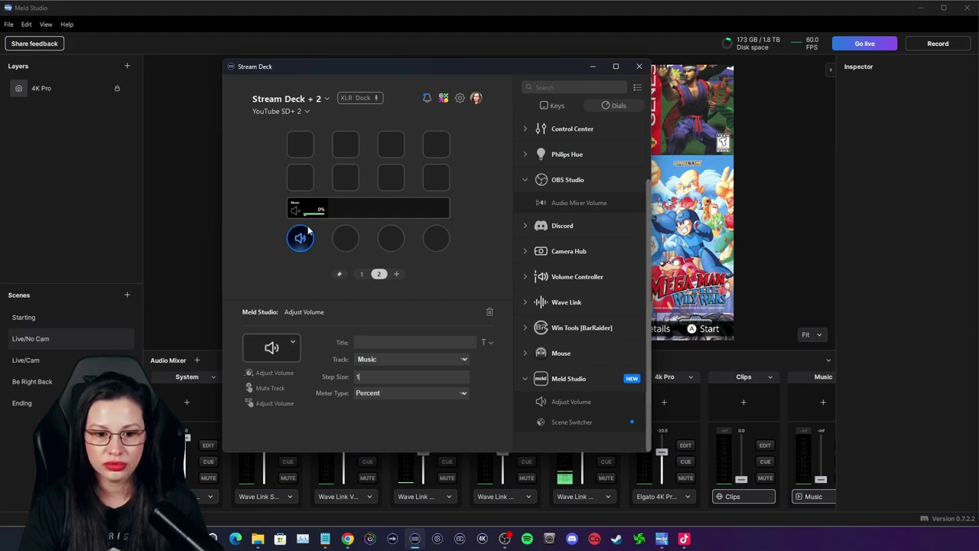
Step: Reselect Music as the first dial's track, and move the Stream Deck window aside and back to check the mixer's Music level
left_click(397, 359)
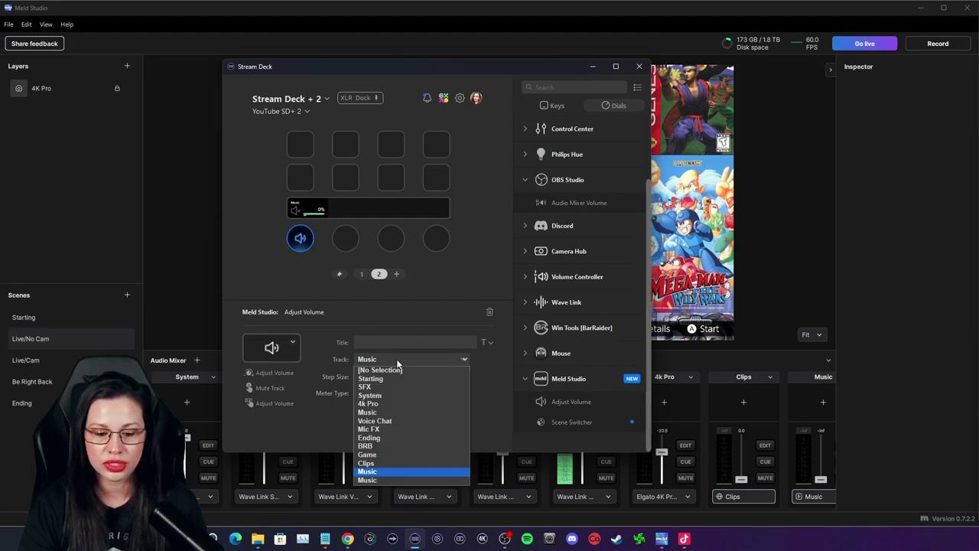
left_click(375, 471)
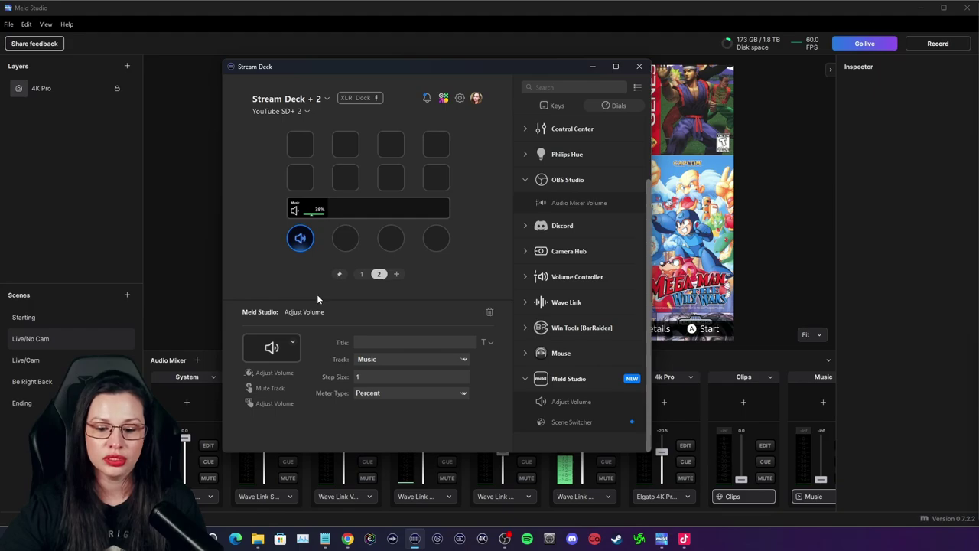
left_click_drag(480, 71, 977, 77)
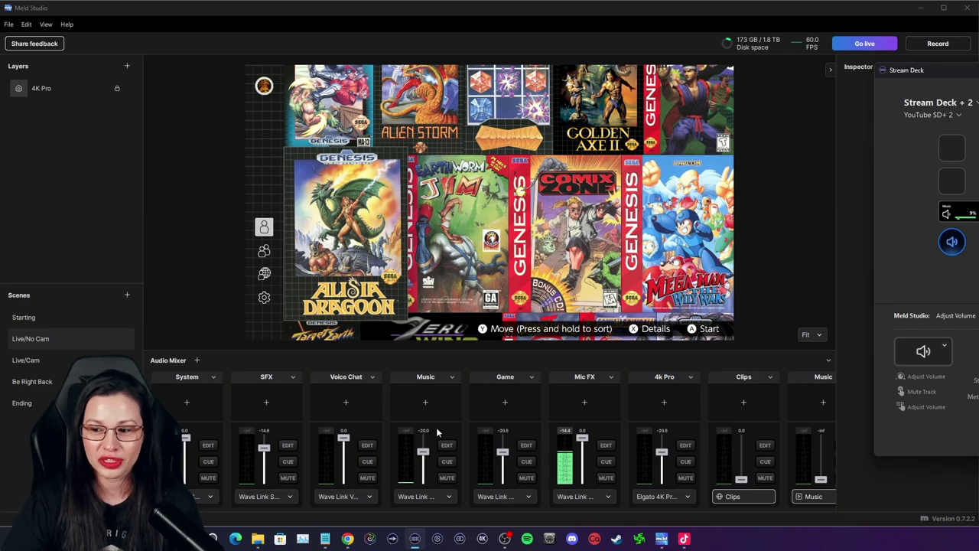
left_click_drag(956, 70, 554, 91)
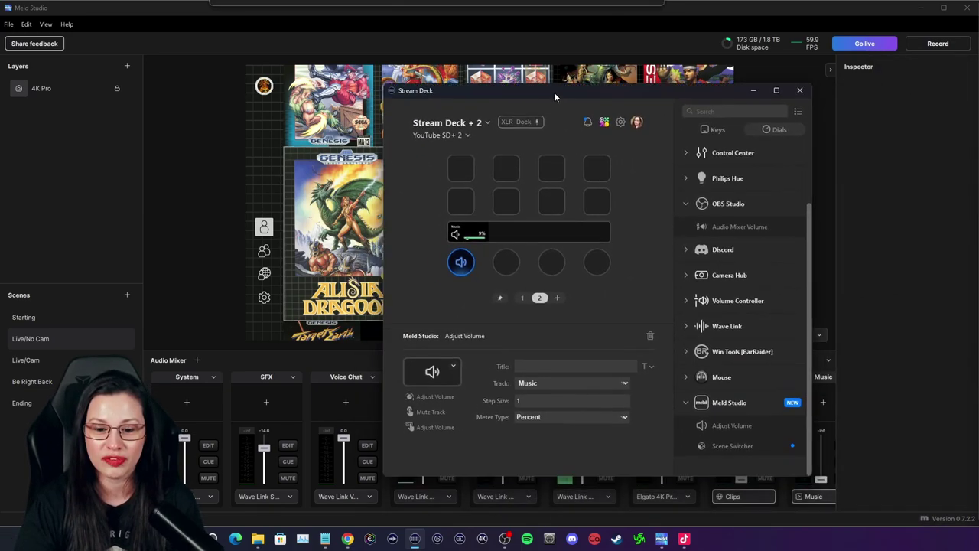